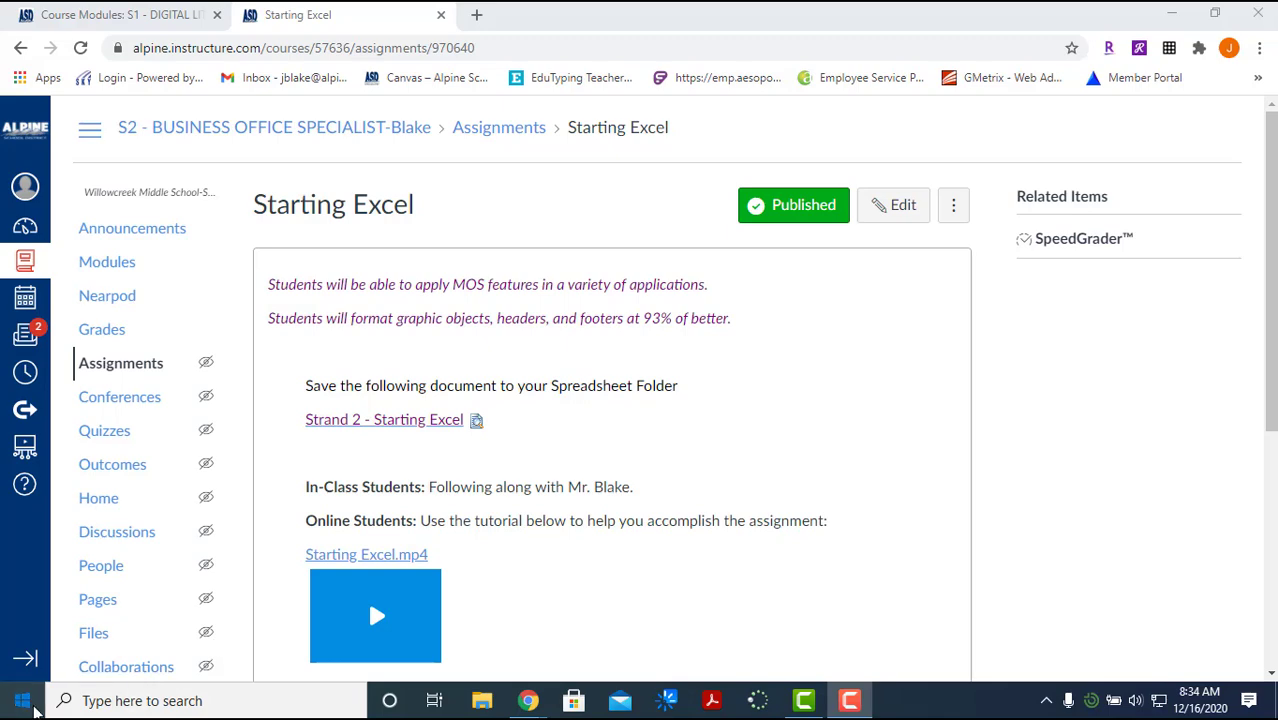
Step: Launch Excel from the Windows search and start a blank workbook
left_click(35, 708)
type("excel")
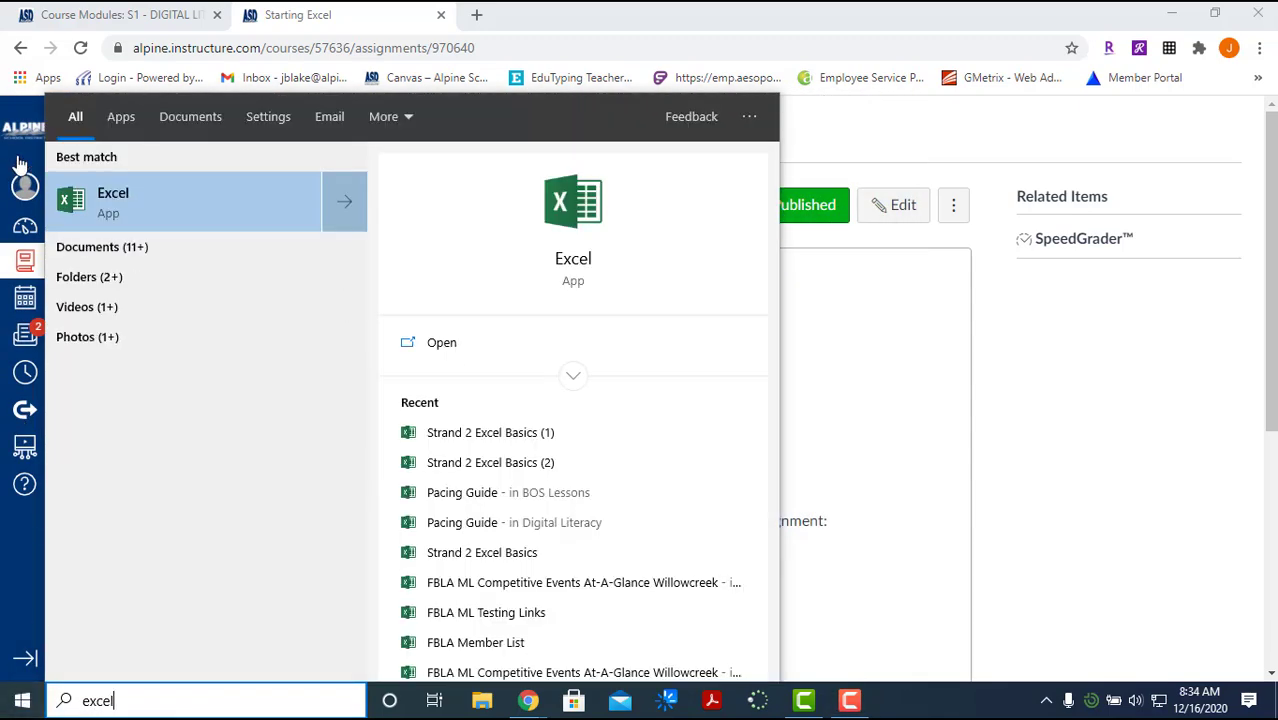
left_click(127, 205)
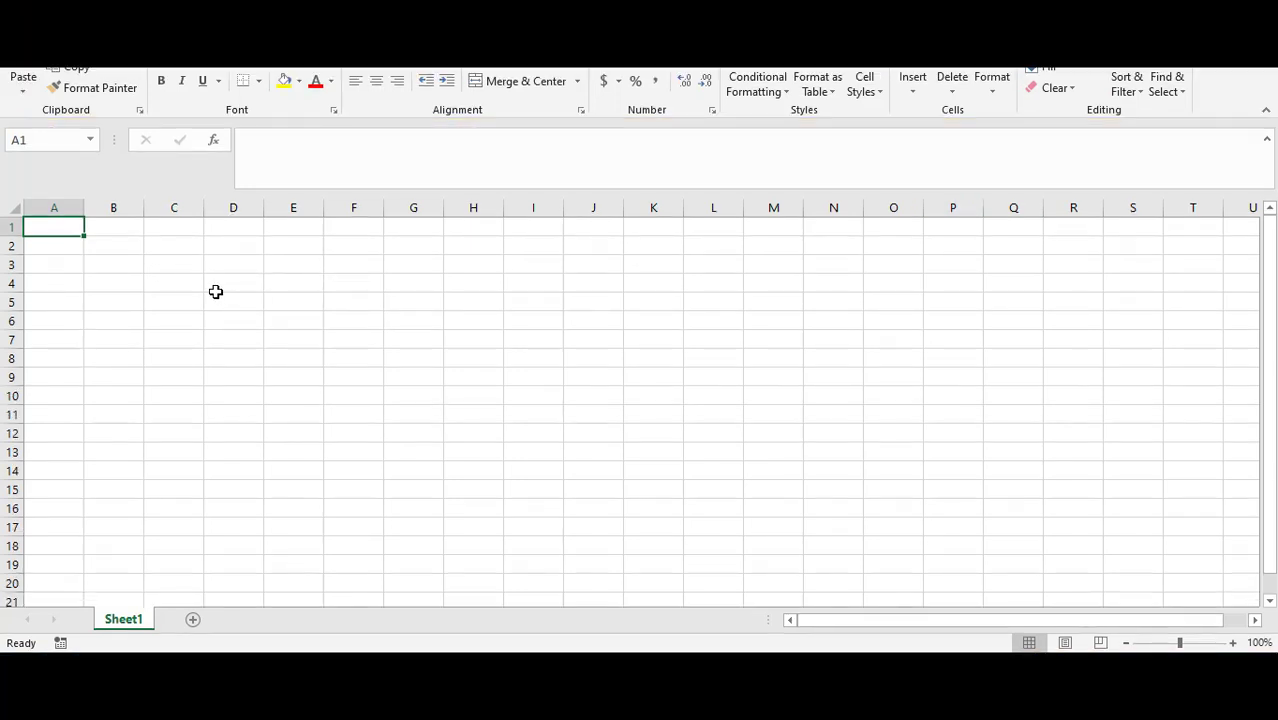
Step: Select various cells across rows 1 and 2 to examine how cell references appear
left_click(119, 233)
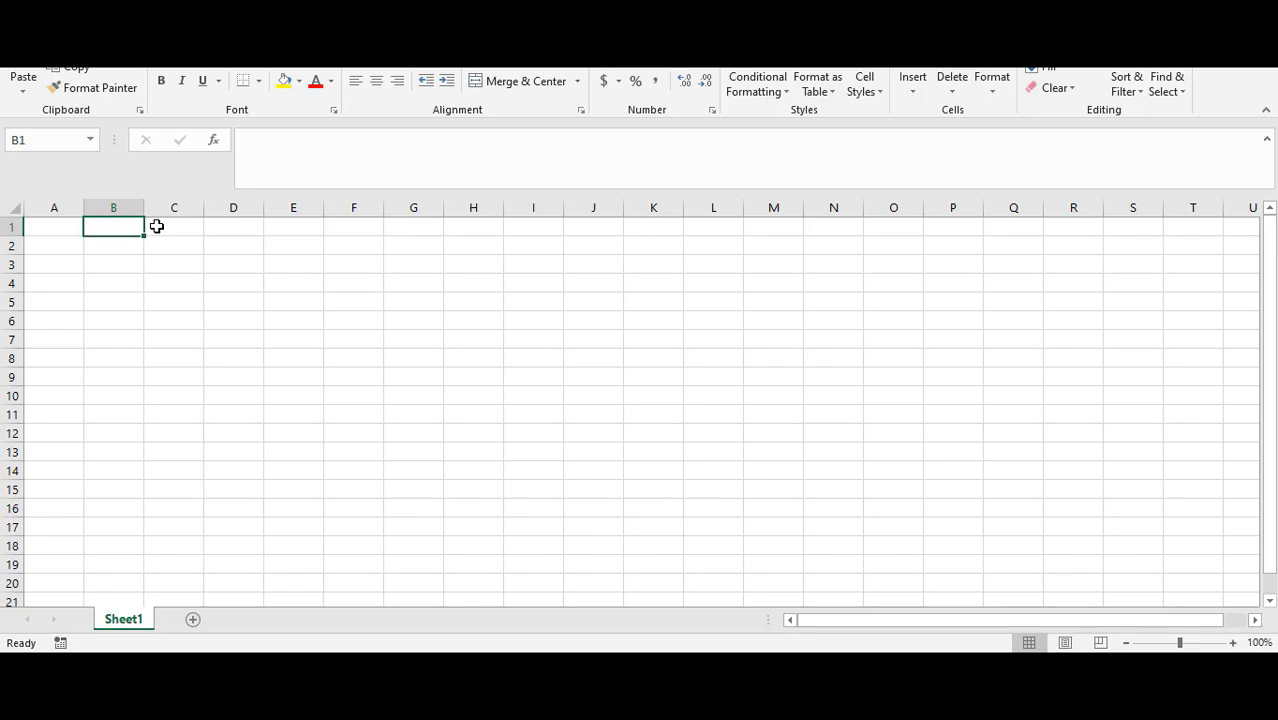
left_click(101, 296)
left_click(110, 245)
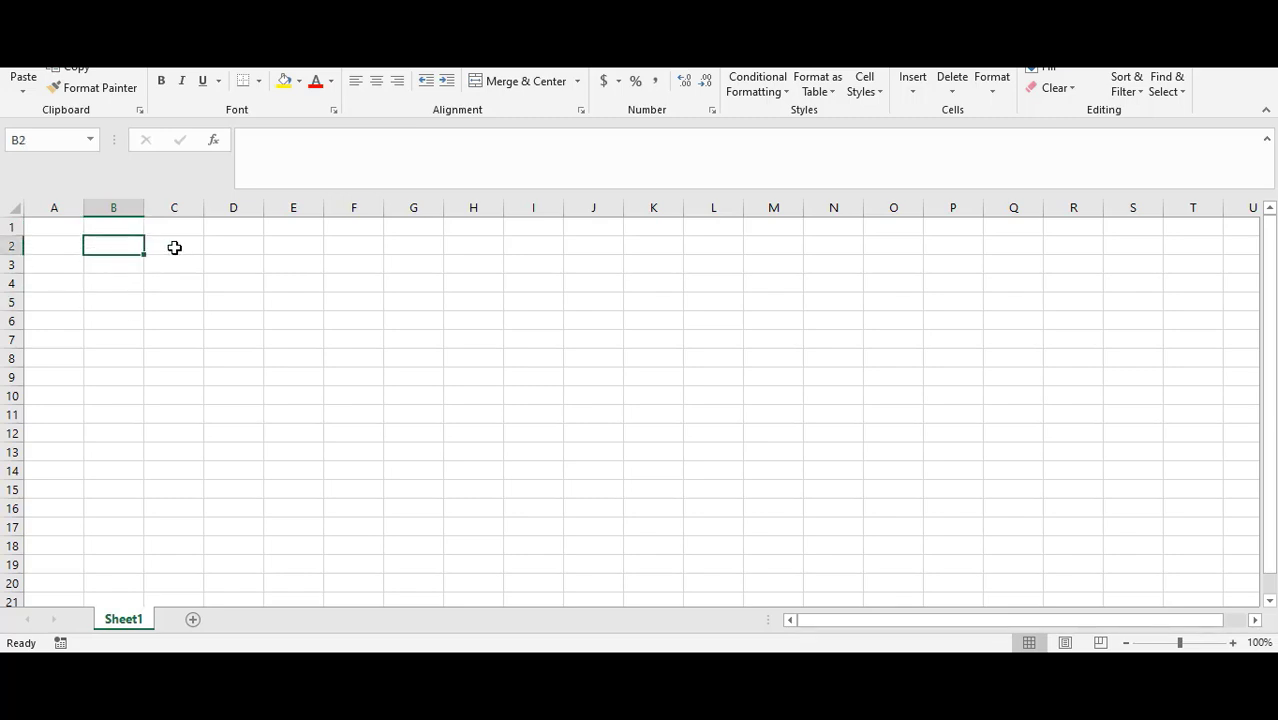
left_click(174, 245)
left_click(234, 245)
left_click(298, 244)
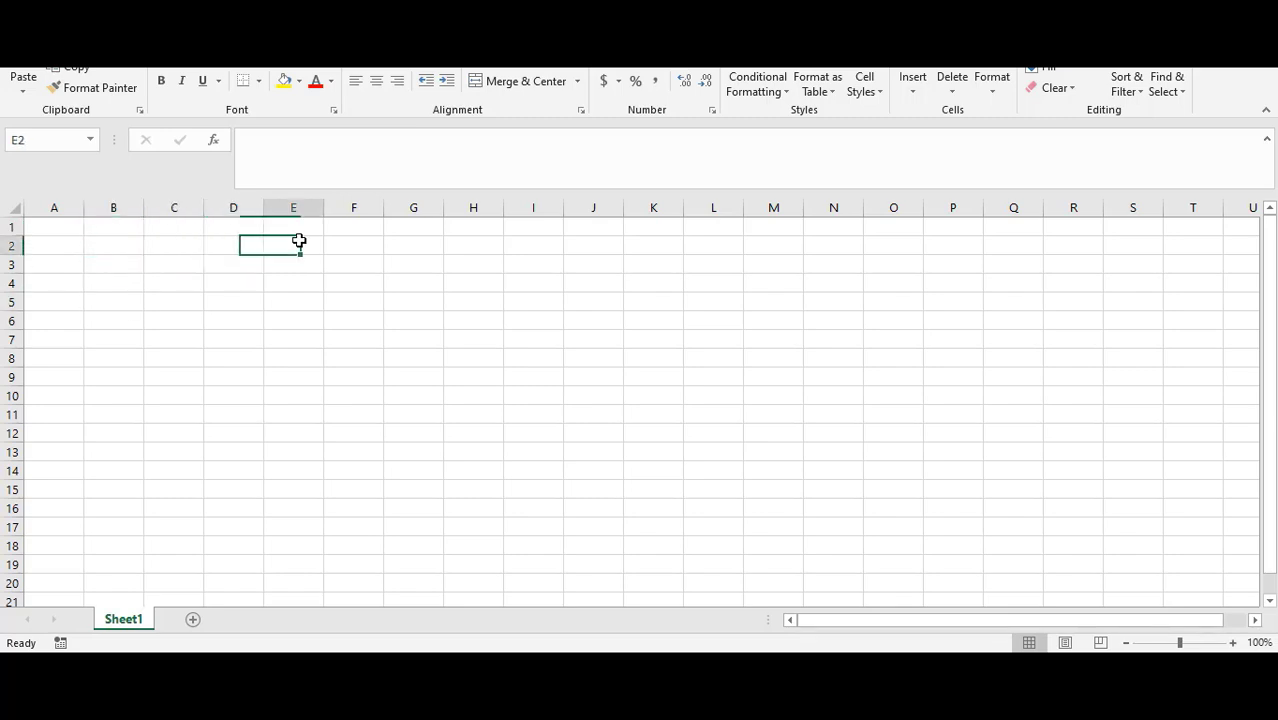
left_click(355, 251)
left_click(272, 247)
left_click(225, 245)
left_click(157, 245)
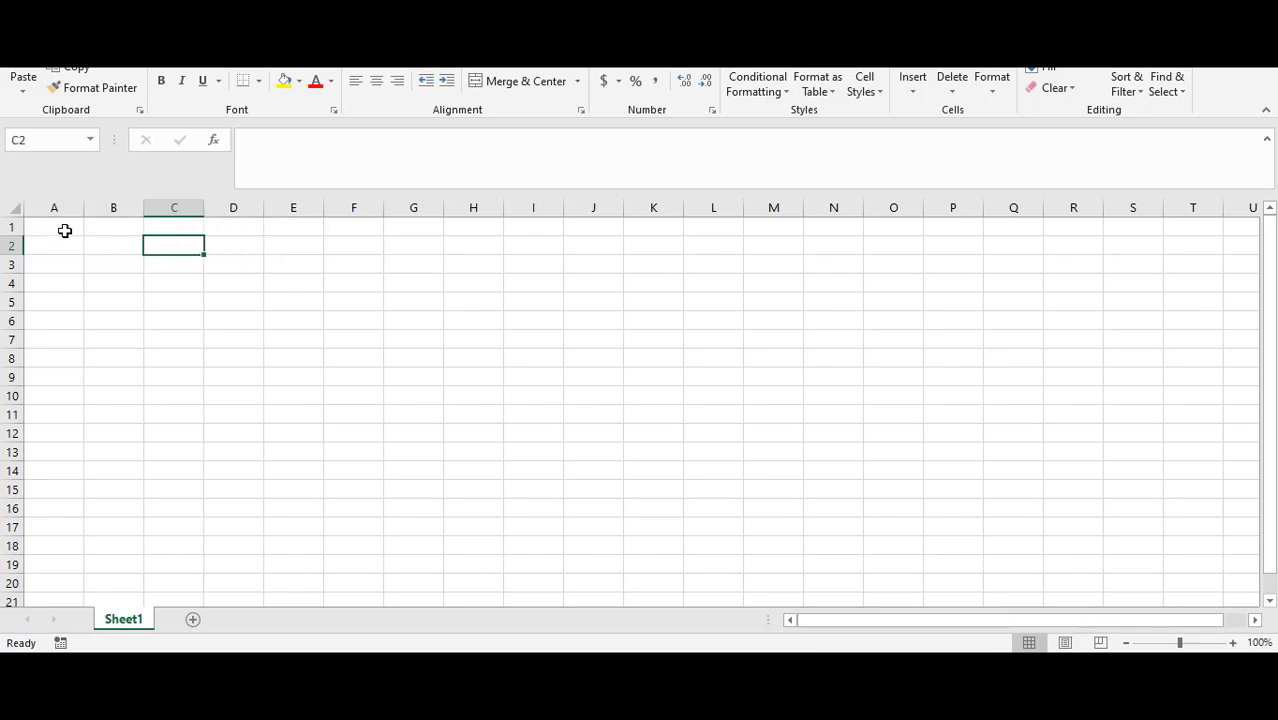
left_click(64, 230)
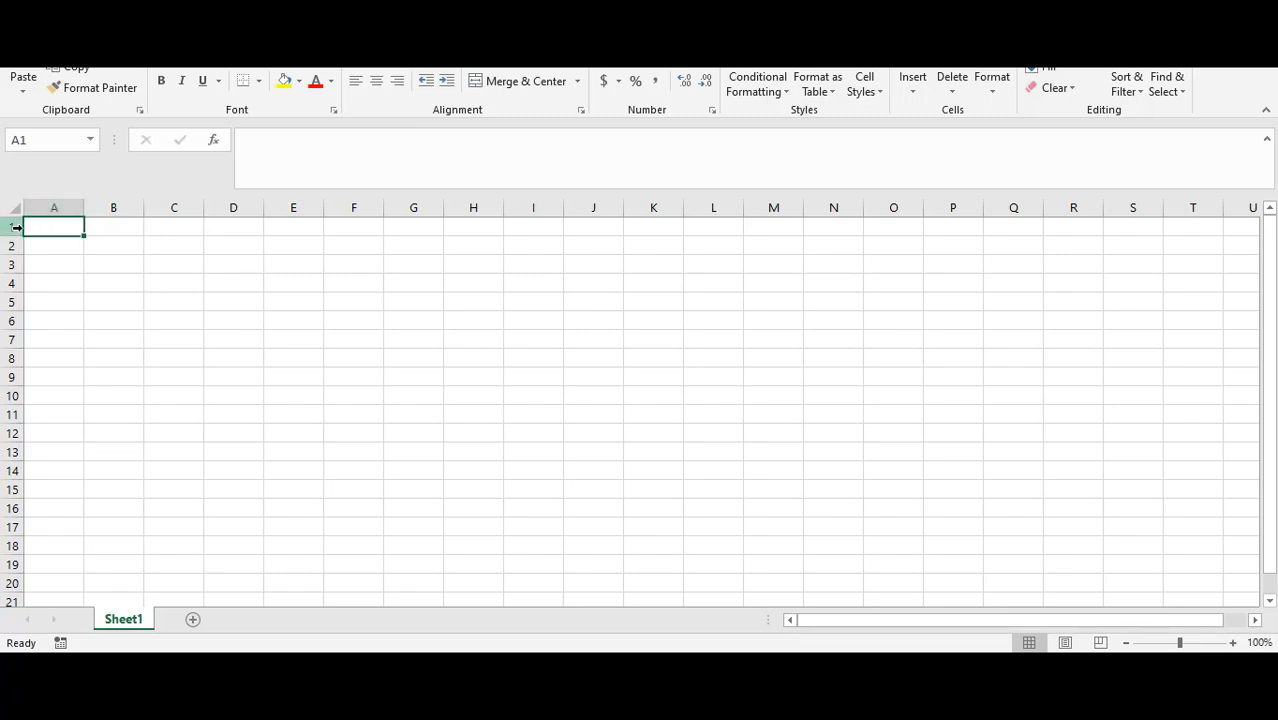
Step: Select whole columns A through E and rows 1, 2 and 5, then individual cells in row 1
left_click(50, 207)
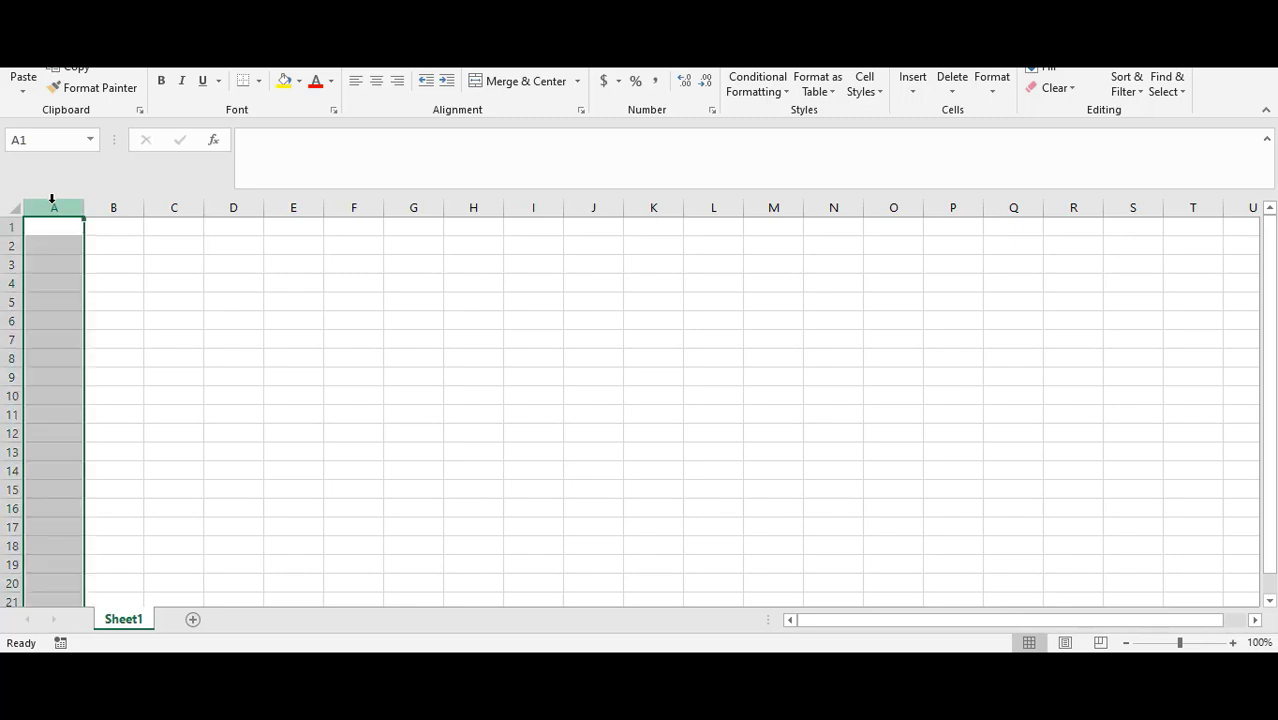
left_click(110, 207)
left_click(175, 207)
left_click(233, 207)
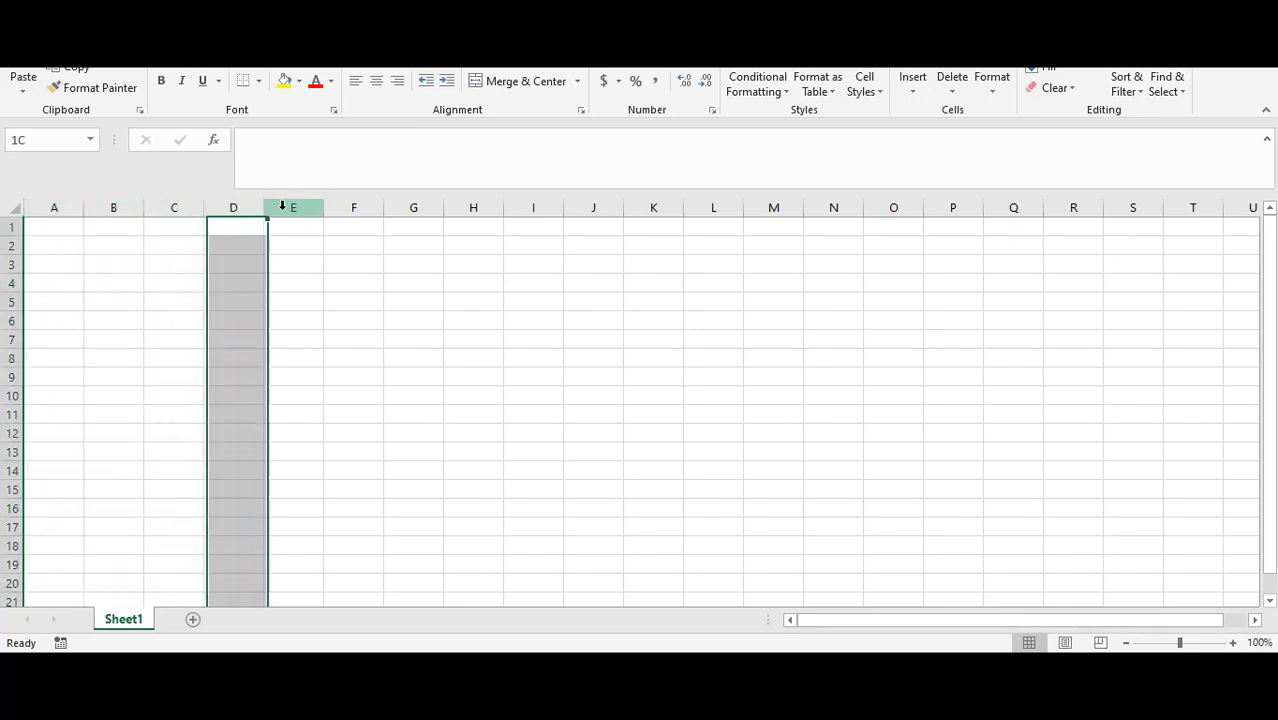
left_click(293, 207)
left_click(11, 228)
left_click(11, 246)
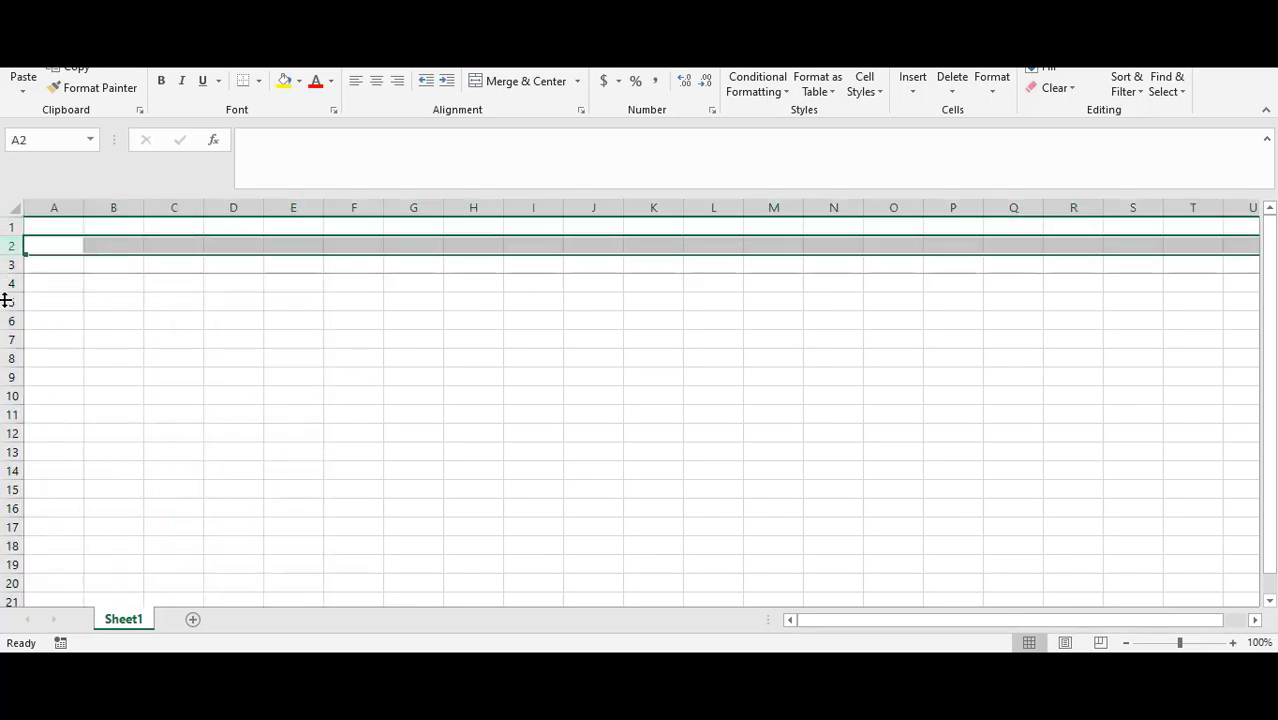
left_click(11, 302)
left_click(48, 226)
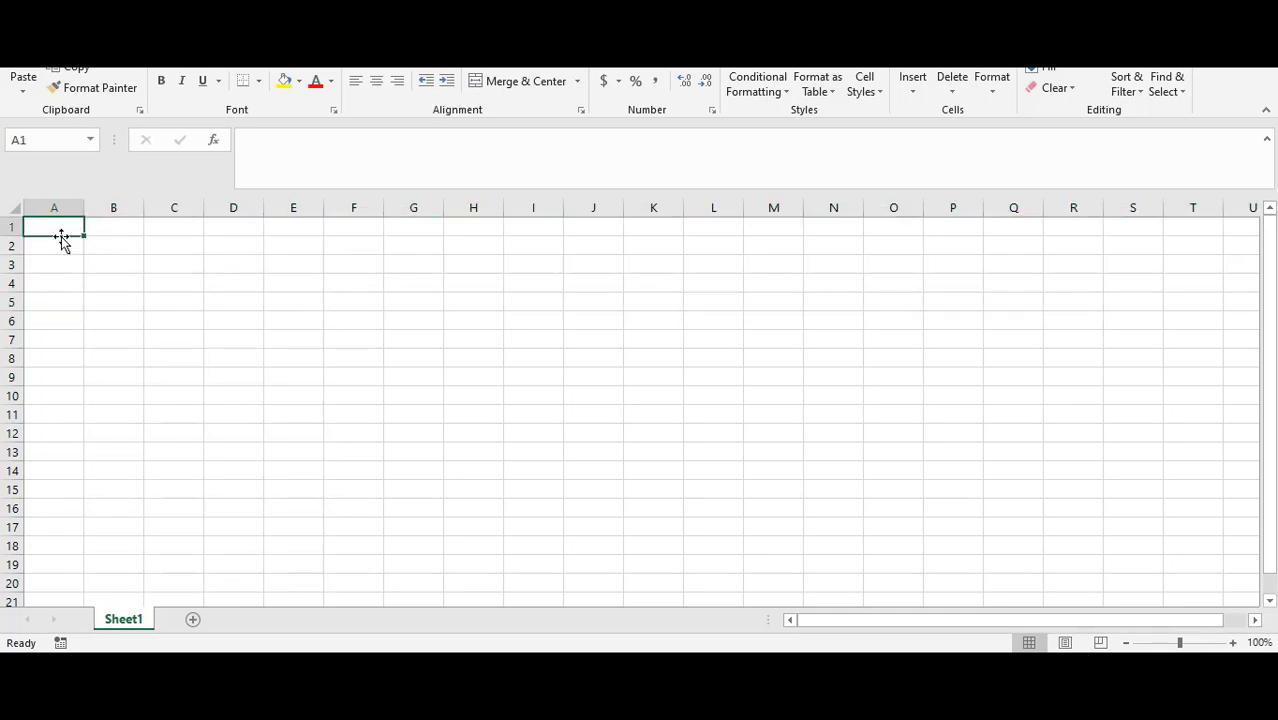
left_click(117, 227)
left_click(161, 227)
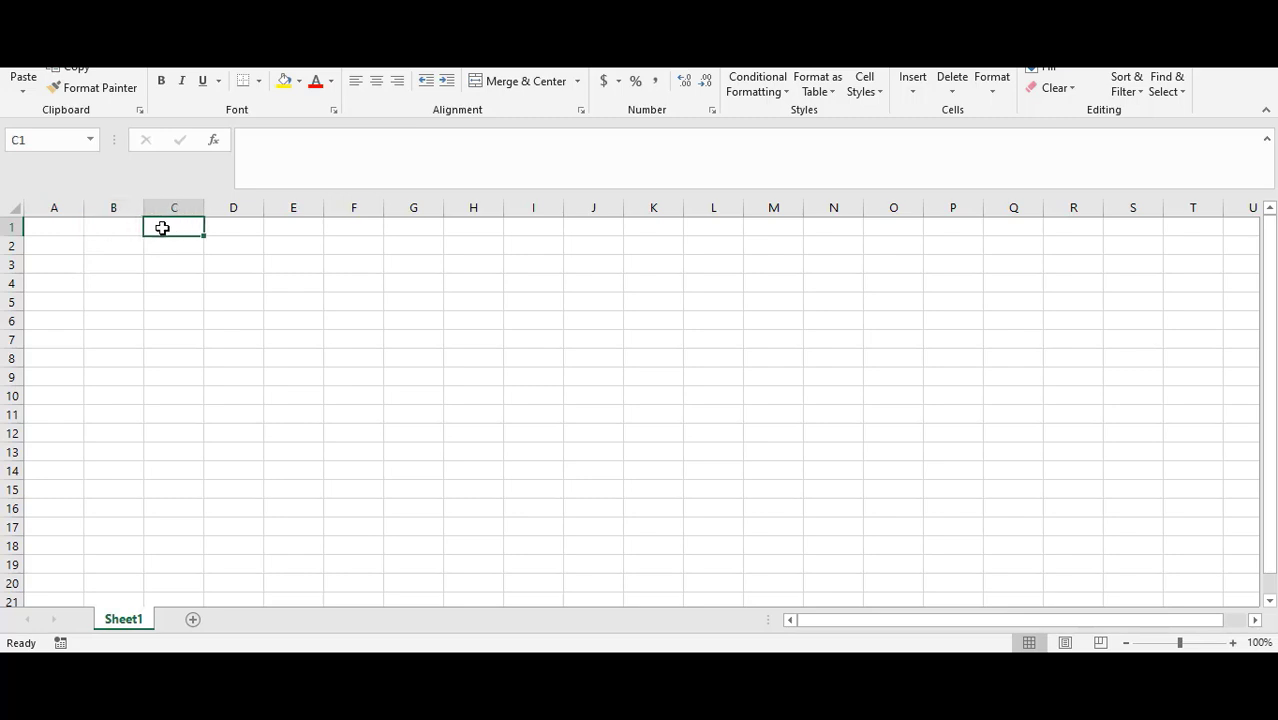
left_click(93, 229)
Step: Enter Sunday in cell A1
left_click(68, 227)
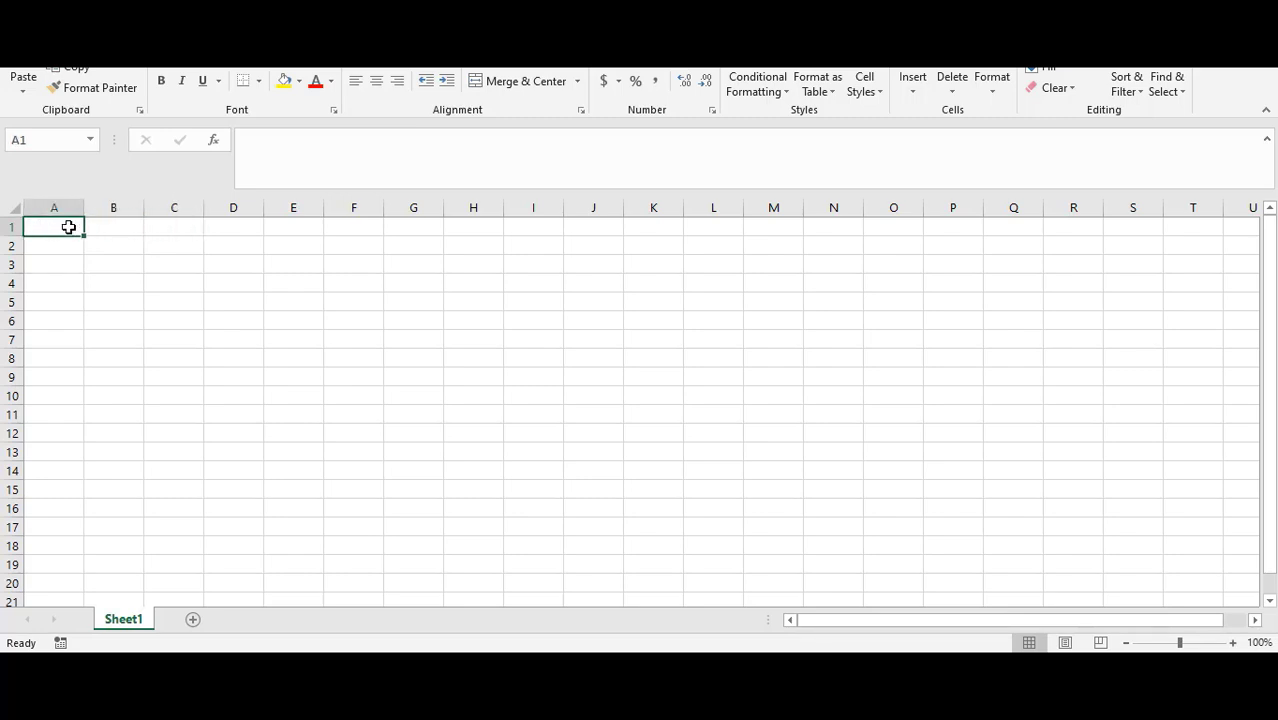
type("Suna")
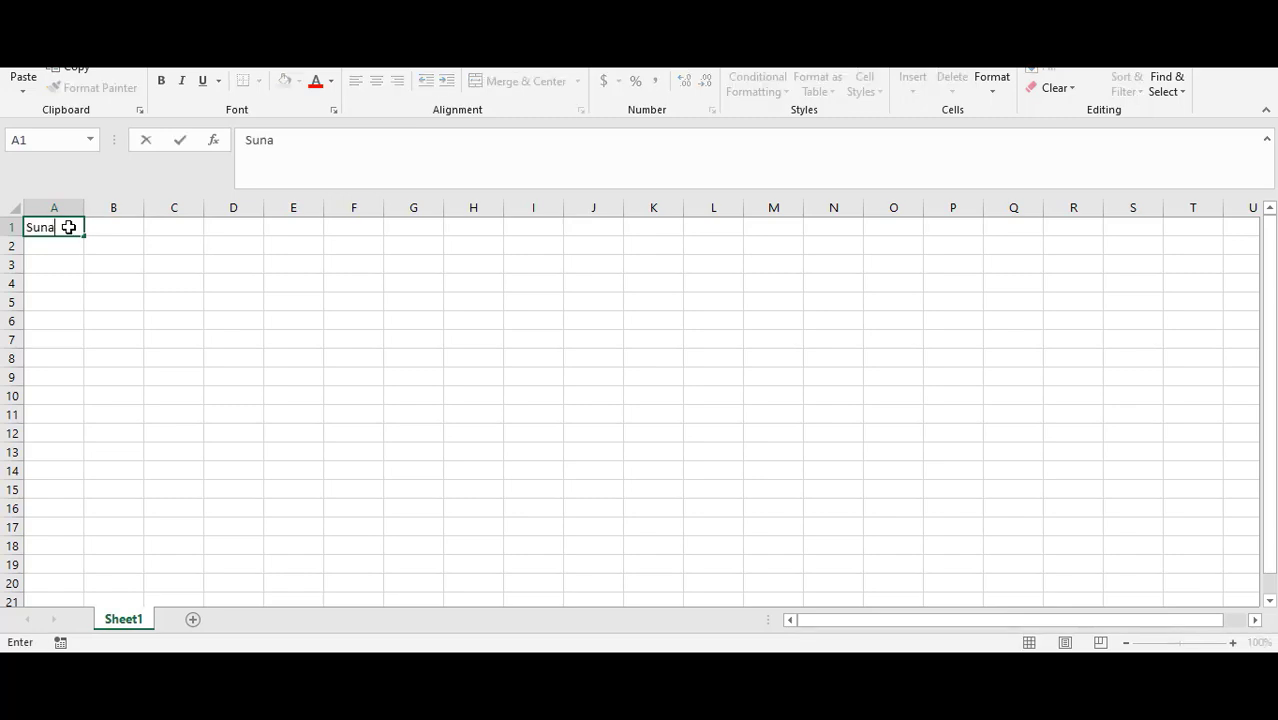
key("BackSpace")
type("day")
left_click(307, 145)
left_click(111, 226)
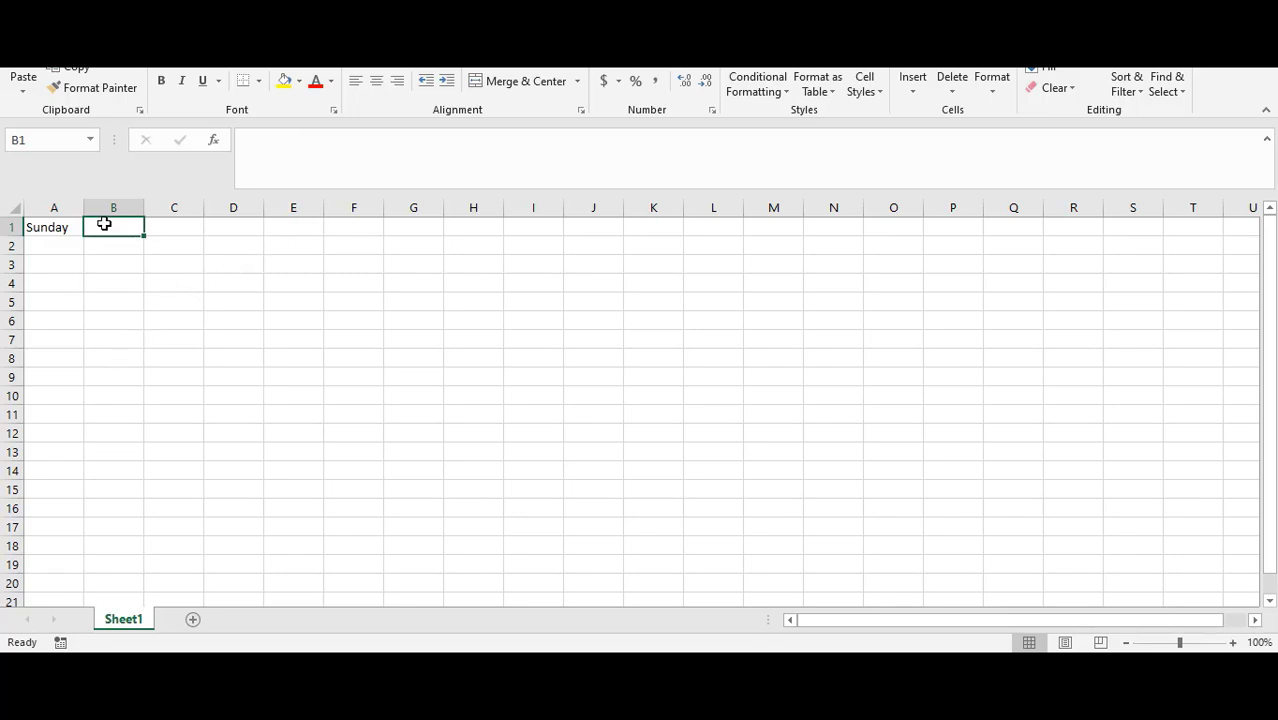
Step: Fill the day names from A1 across to H1 with the fill handle and center them
left_click(70, 228)
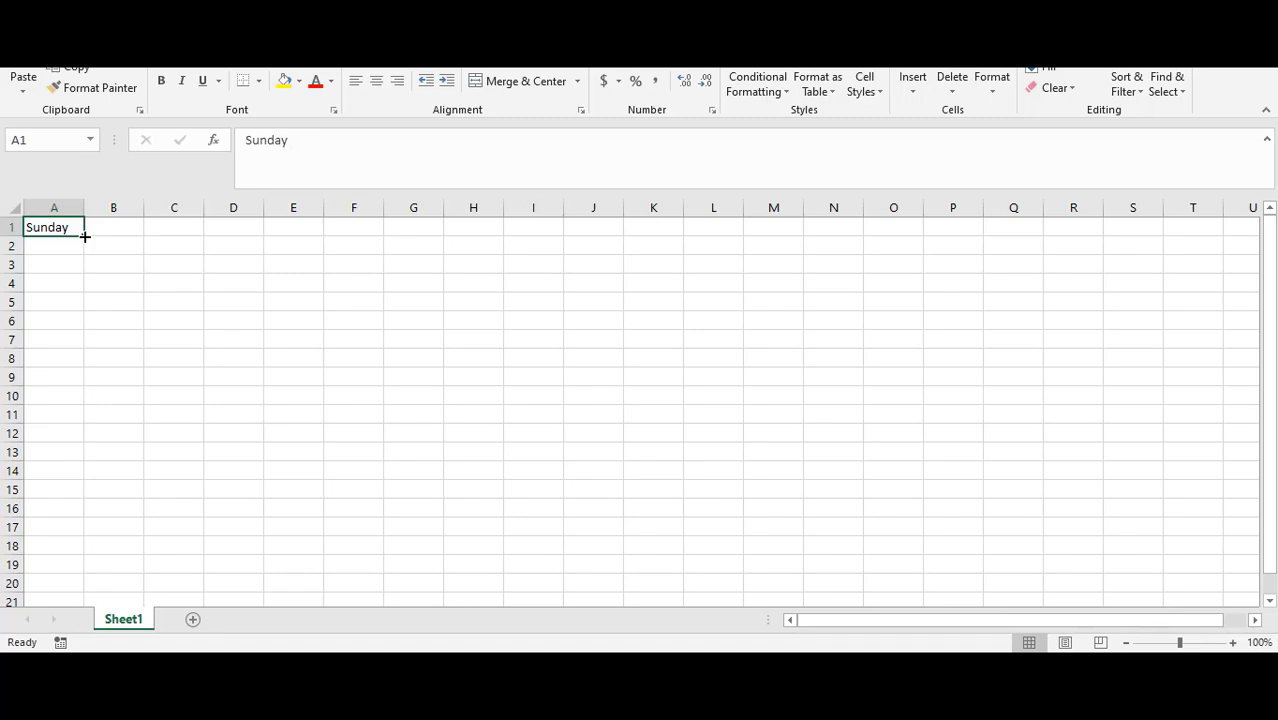
left_click_drag(85, 236, 477, 233)
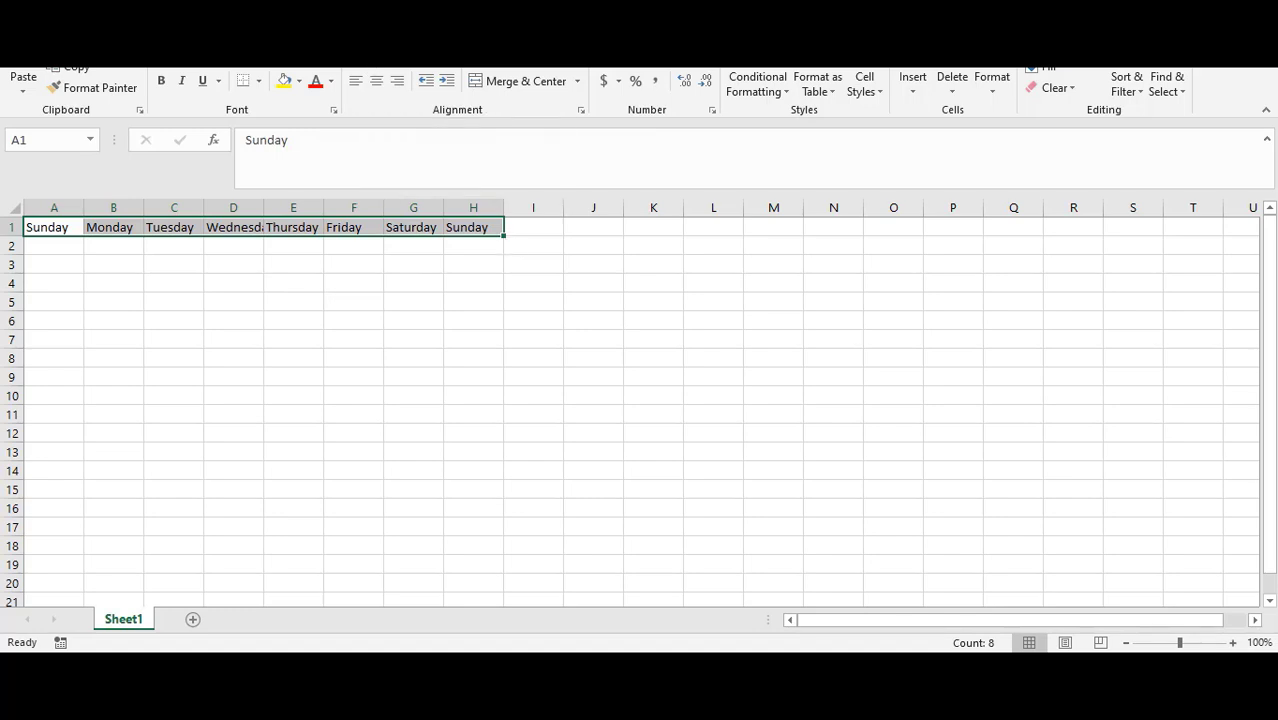
left_click(376, 85)
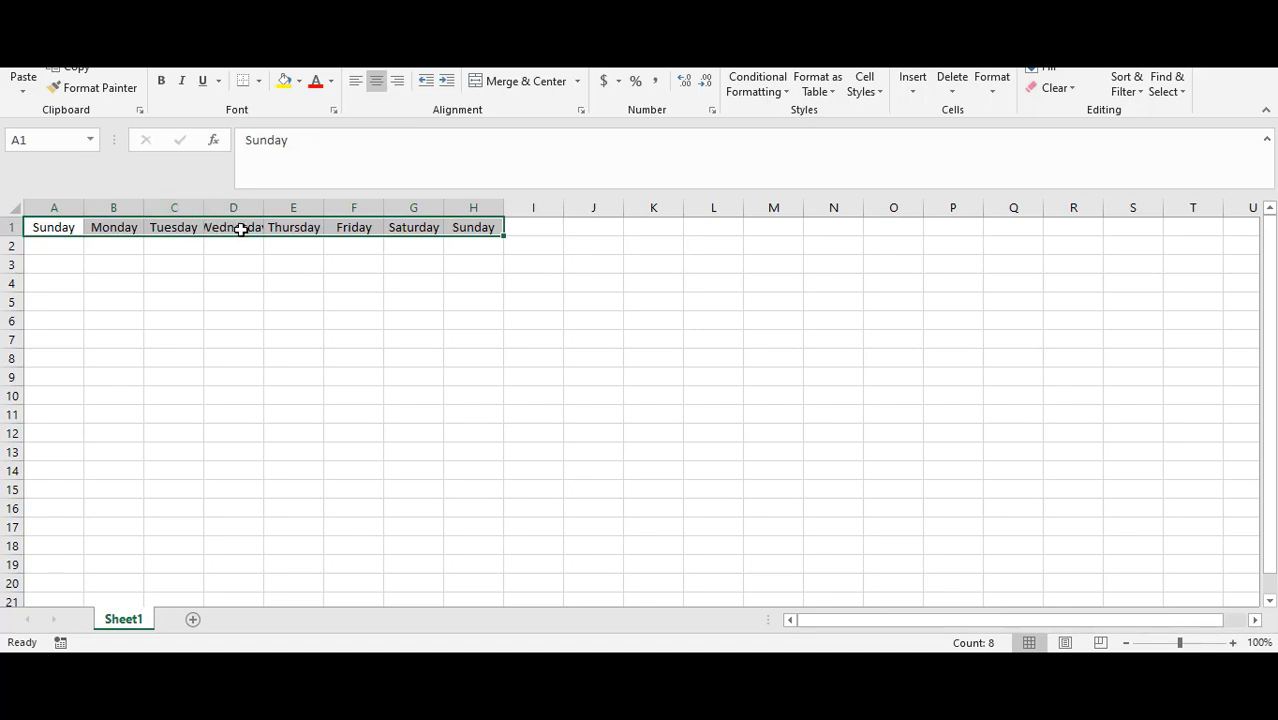
Step: Autofit column D so Wednesday fits
left_click_drag(264, 206, 264, 206)
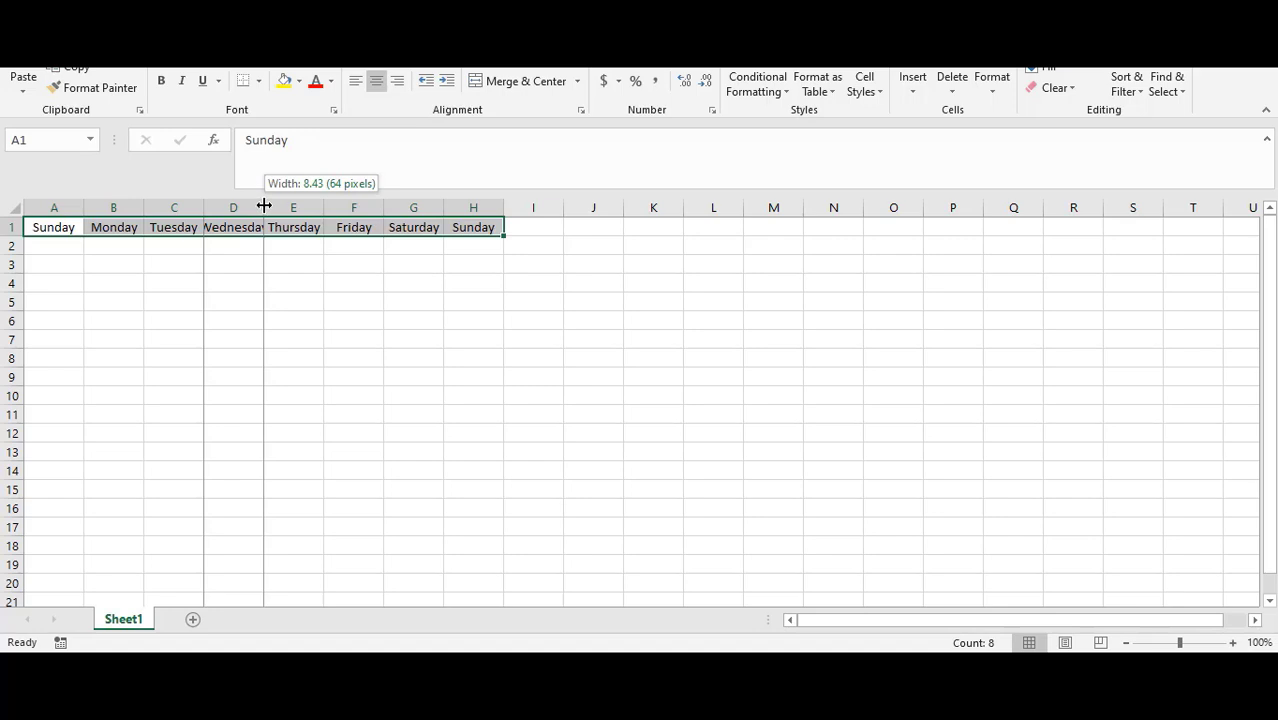
mouse_move(264, 206)
left_mouse_down()
mouse_move(284, 201)
mouse_move(259, 215)
mouse_move(274, 205)
mouse_move(247, 206)
left_mouse_up()
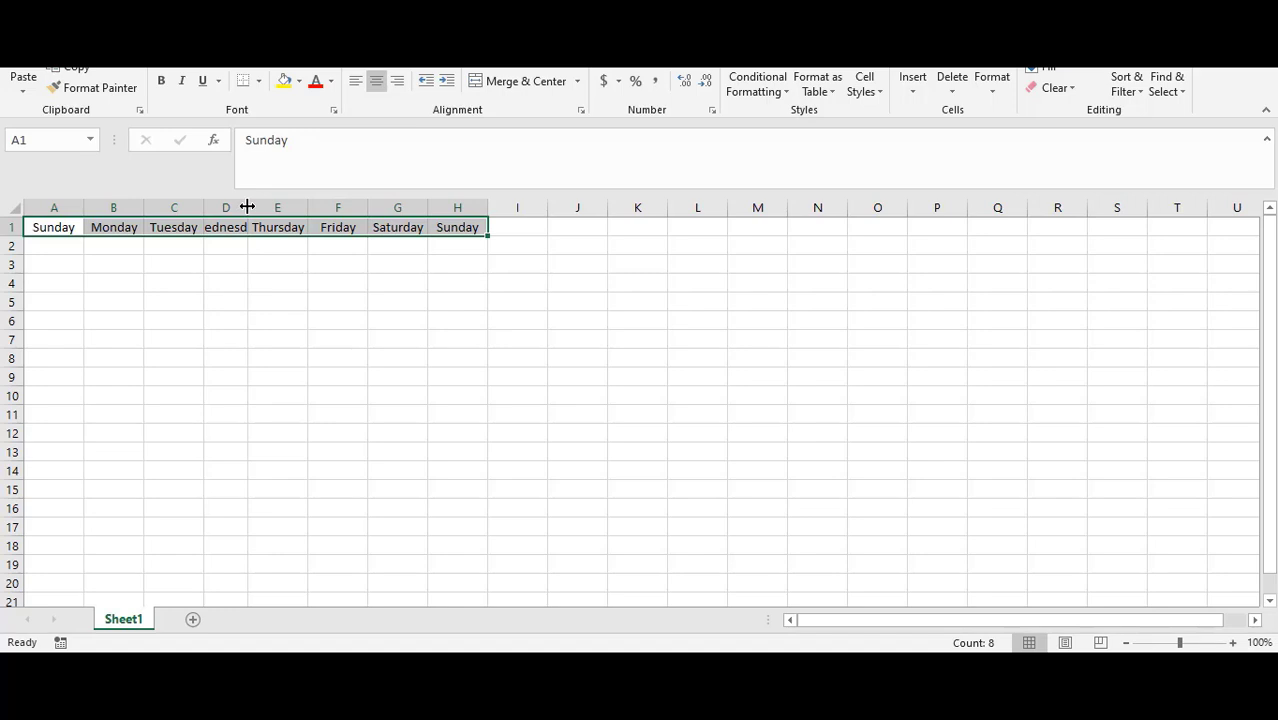
double_click(247, 206)
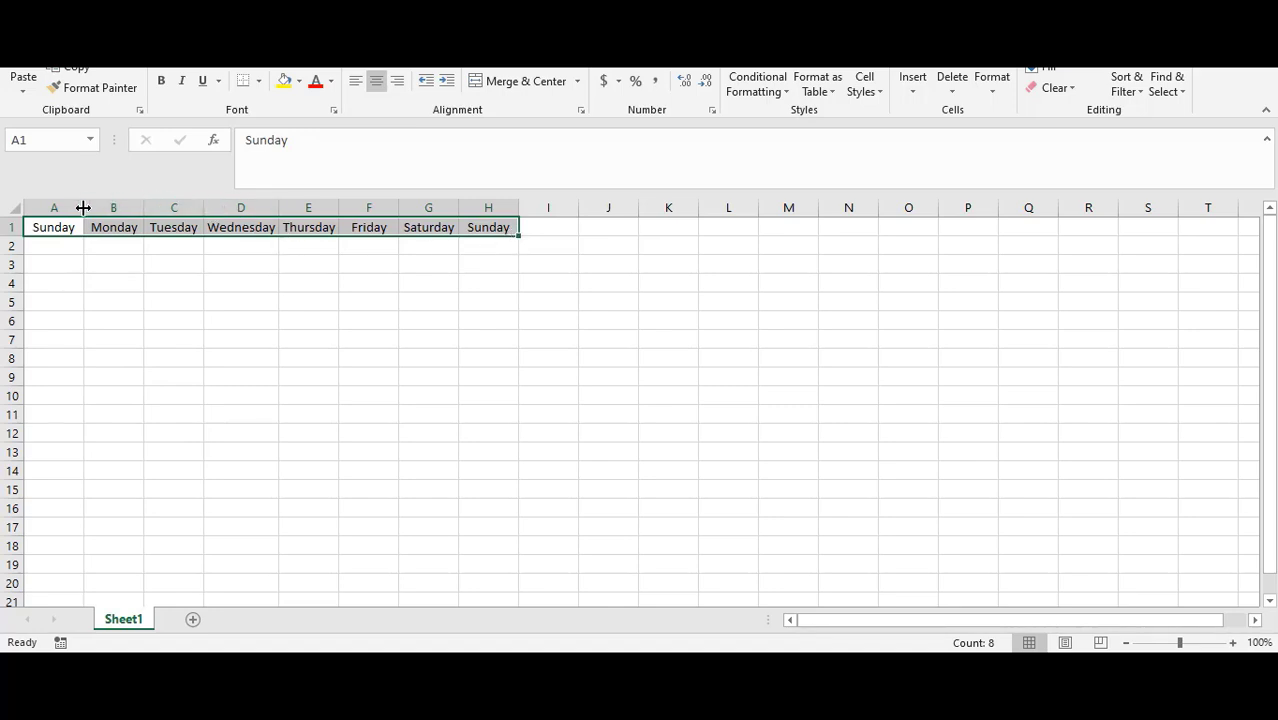
Step: Autofit columns A through H to fit their day names
left_click_drag(84, 208, 180, 208)
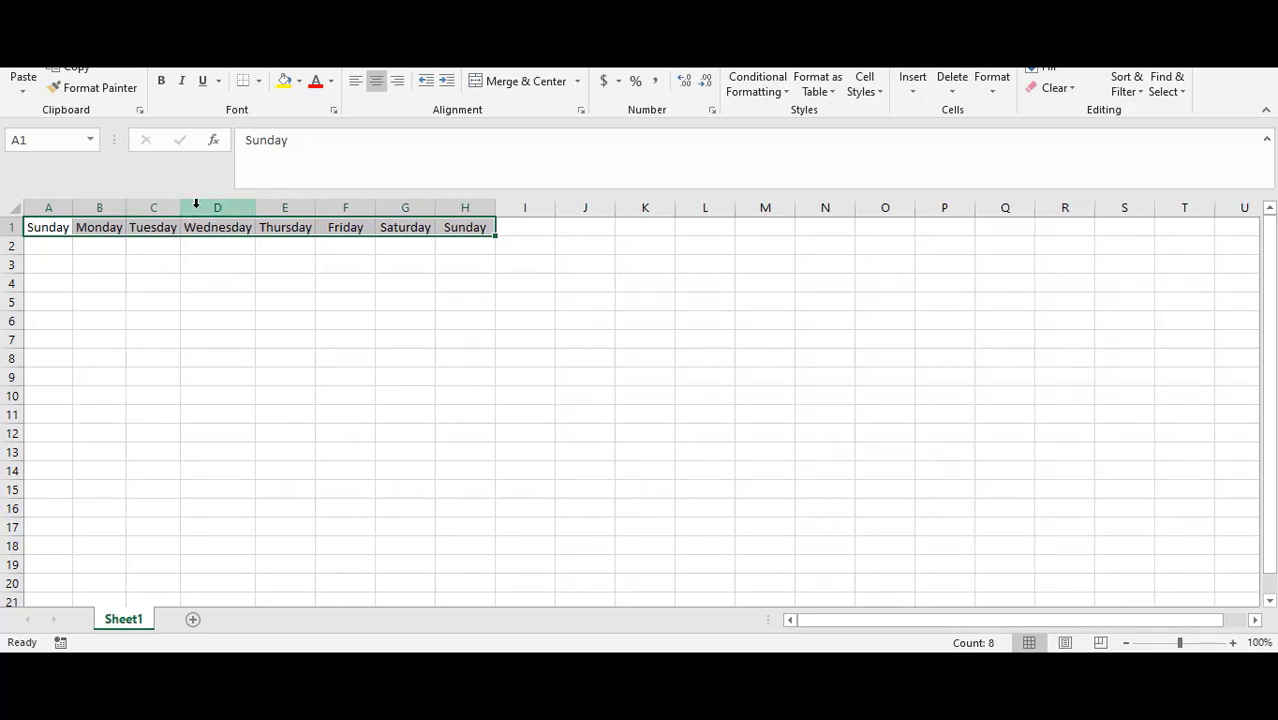
left_click_drag(257, 208, 375, 208)
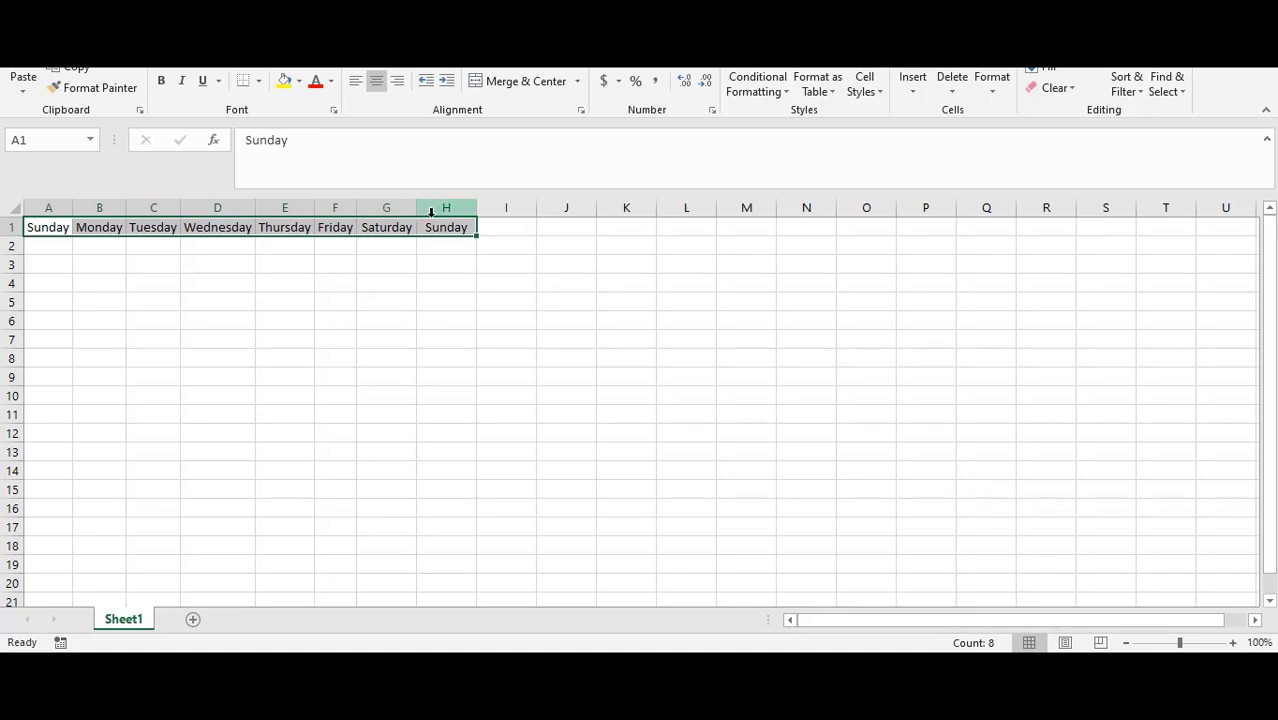
double_click(416, 206)
double_click(473, 208)
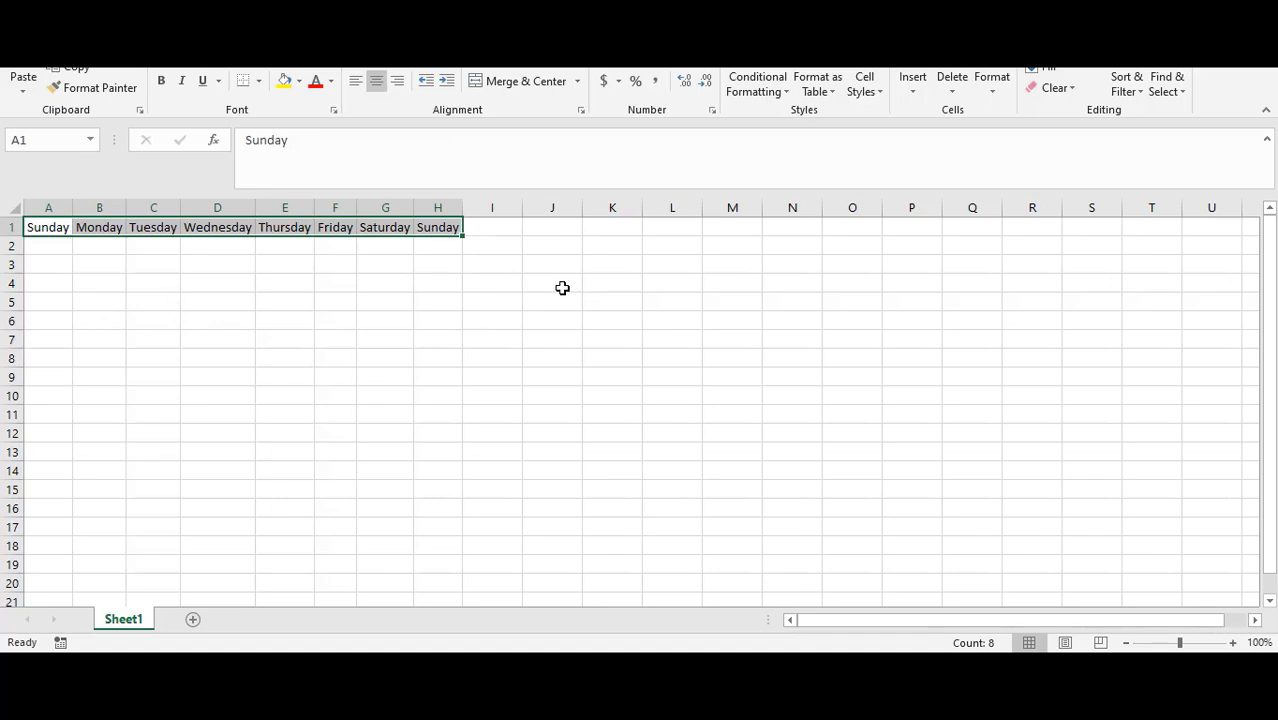
Step: Move the day names in A1:H1 down to F12:M12
left_click(494, 245)
left_click(451, 227)
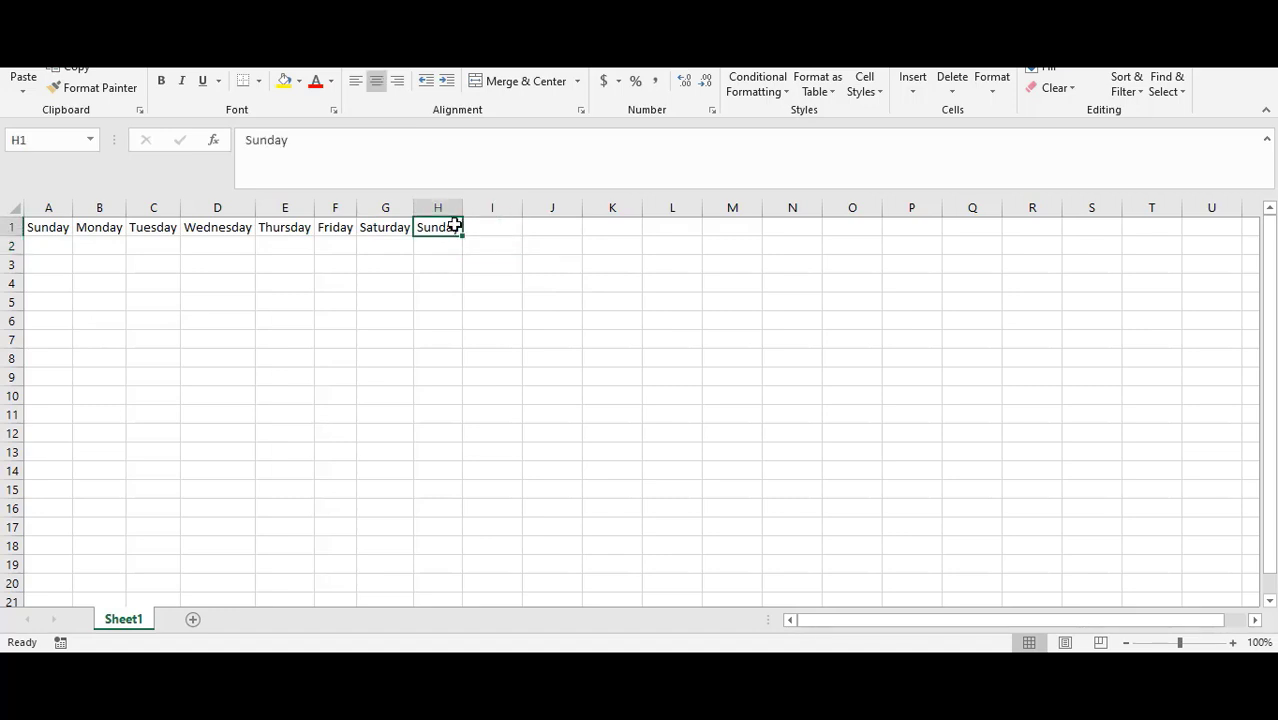
left_click(398, 207)
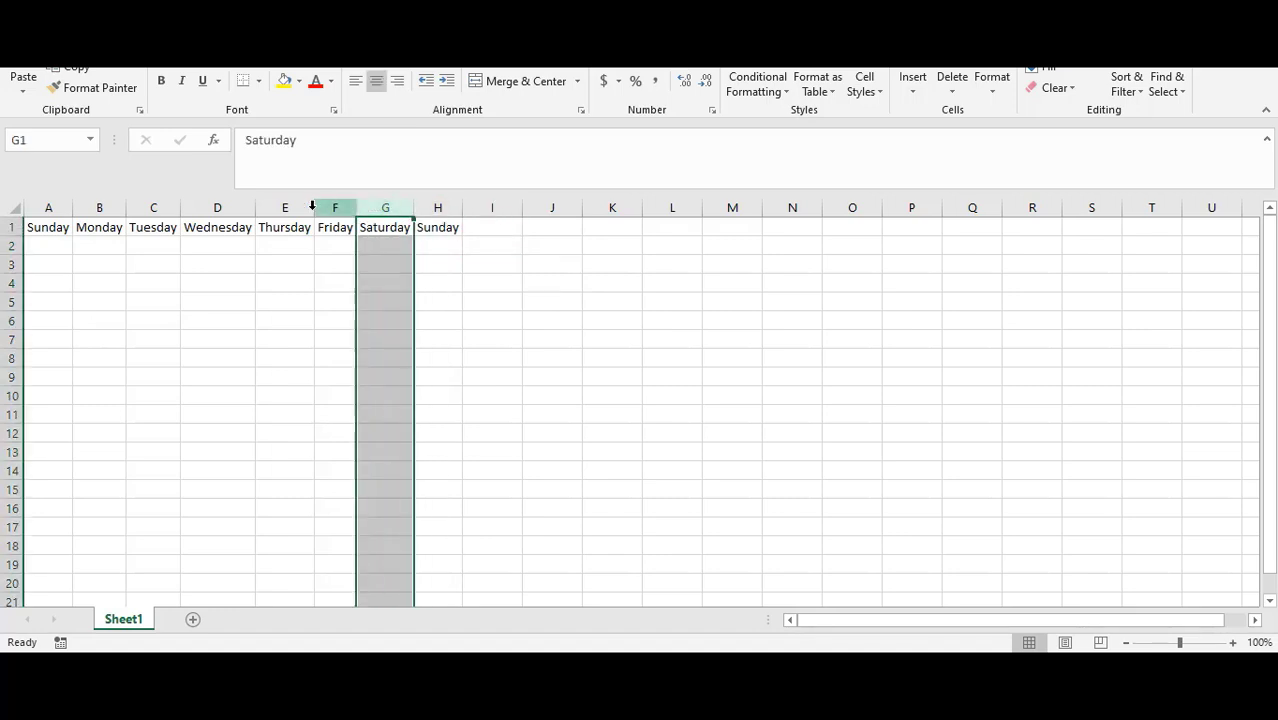
left_click(46, 234)
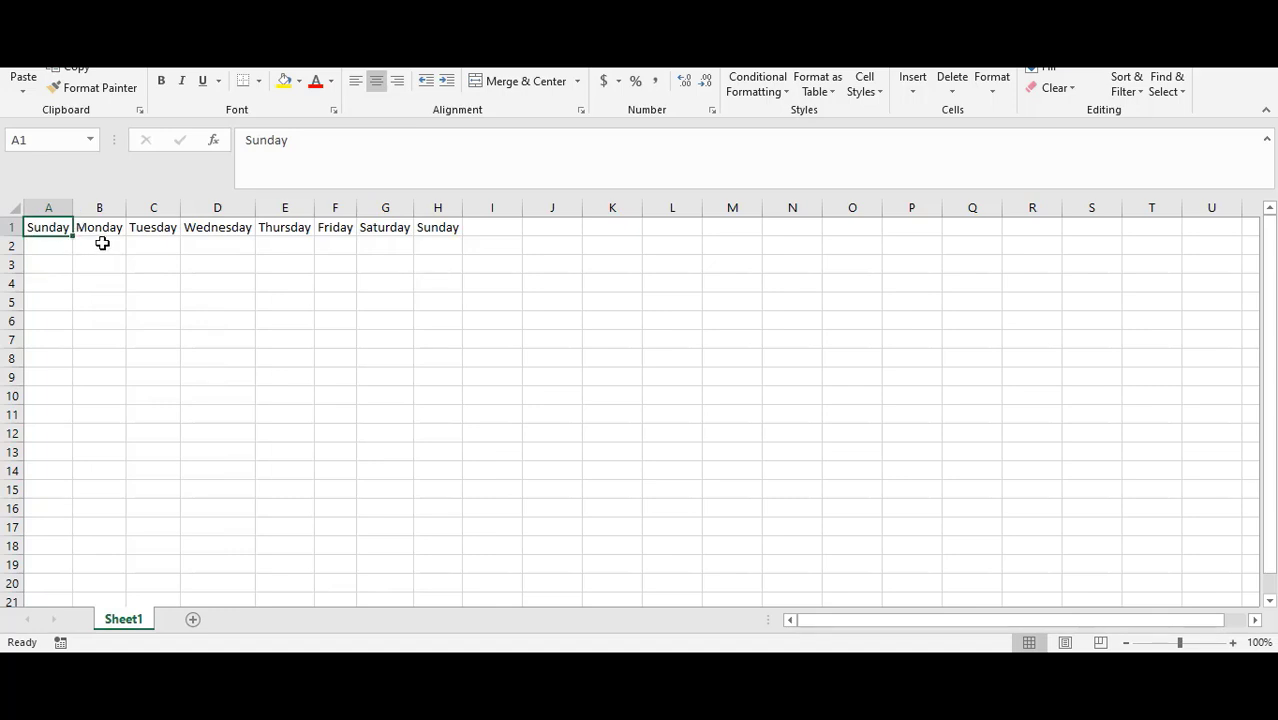
left_click(103, 226)
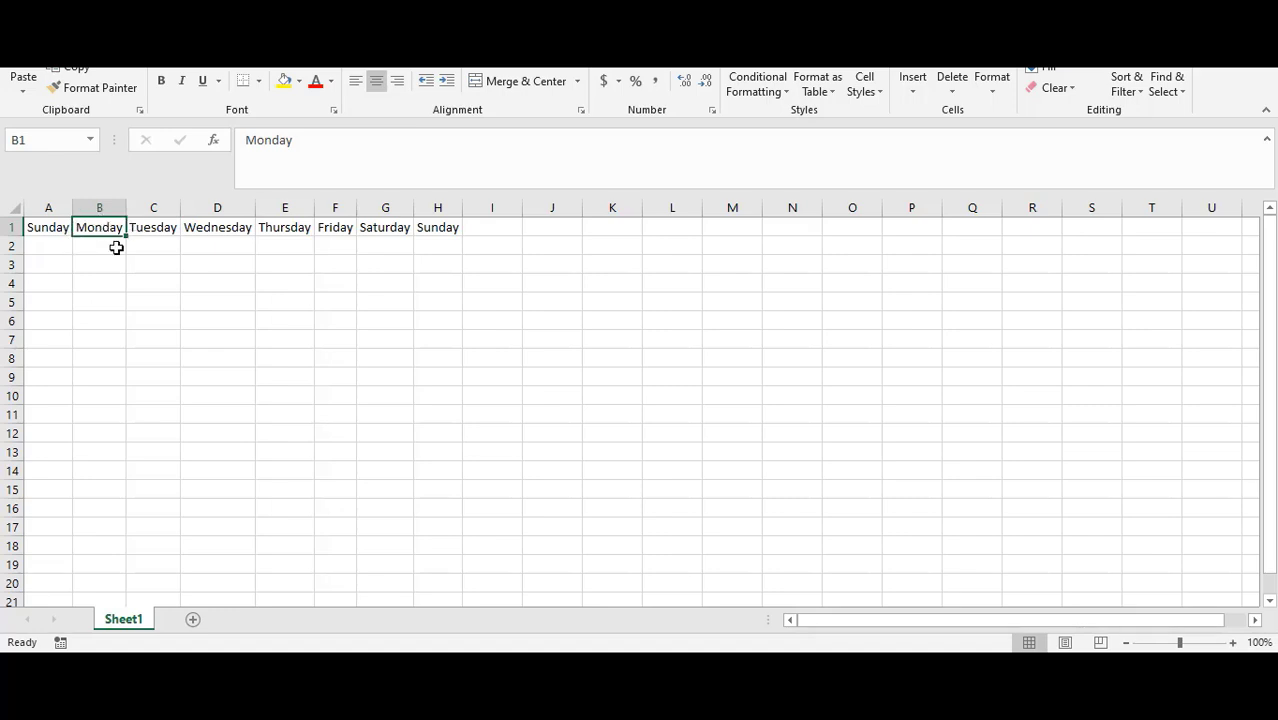
left_click(52, 229)
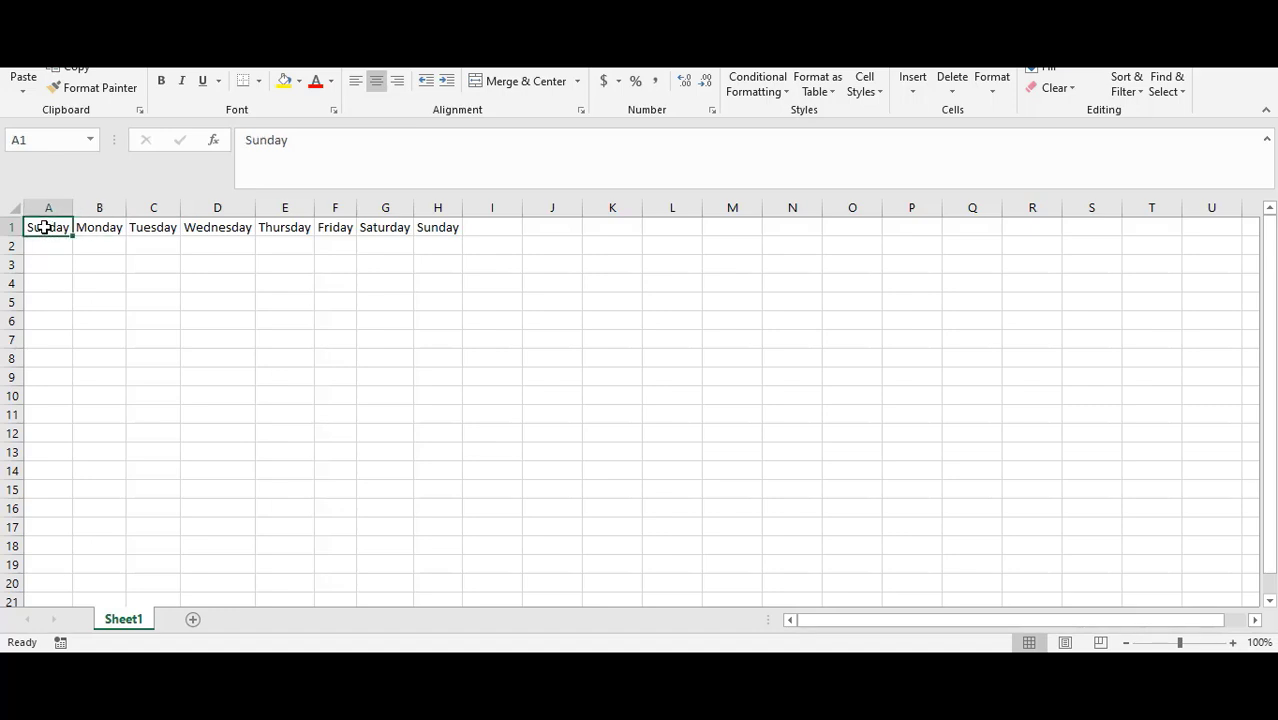
left_click_drag(47, 227, 437, 227)
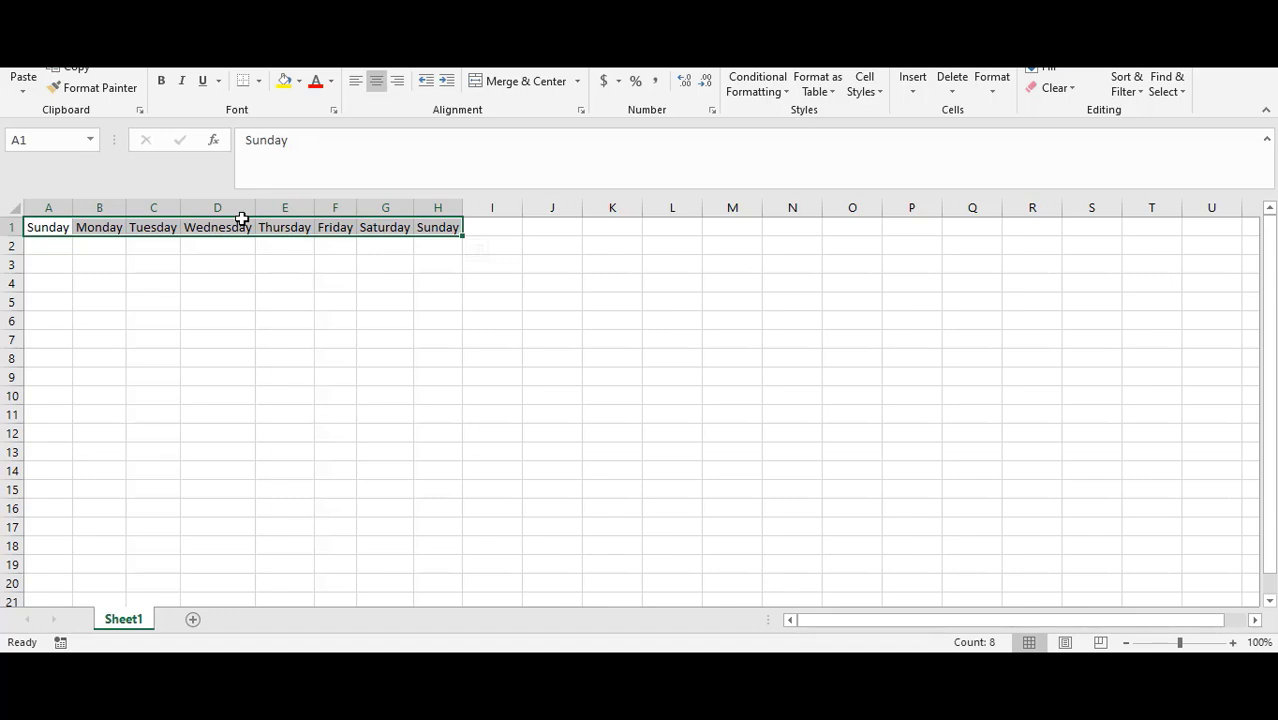
left_click_drag(242, 218, 490, 432)
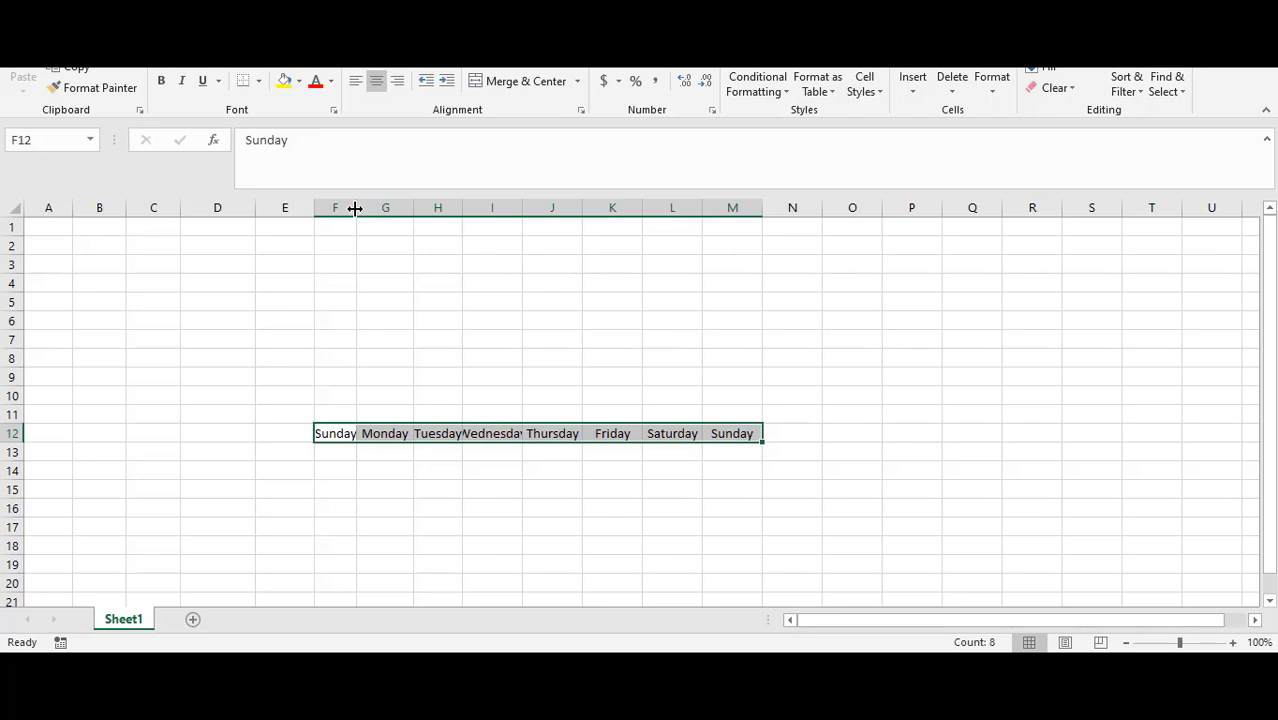
Step: Autofit columns F through L to fit the moved day names
double_click(356, 208)
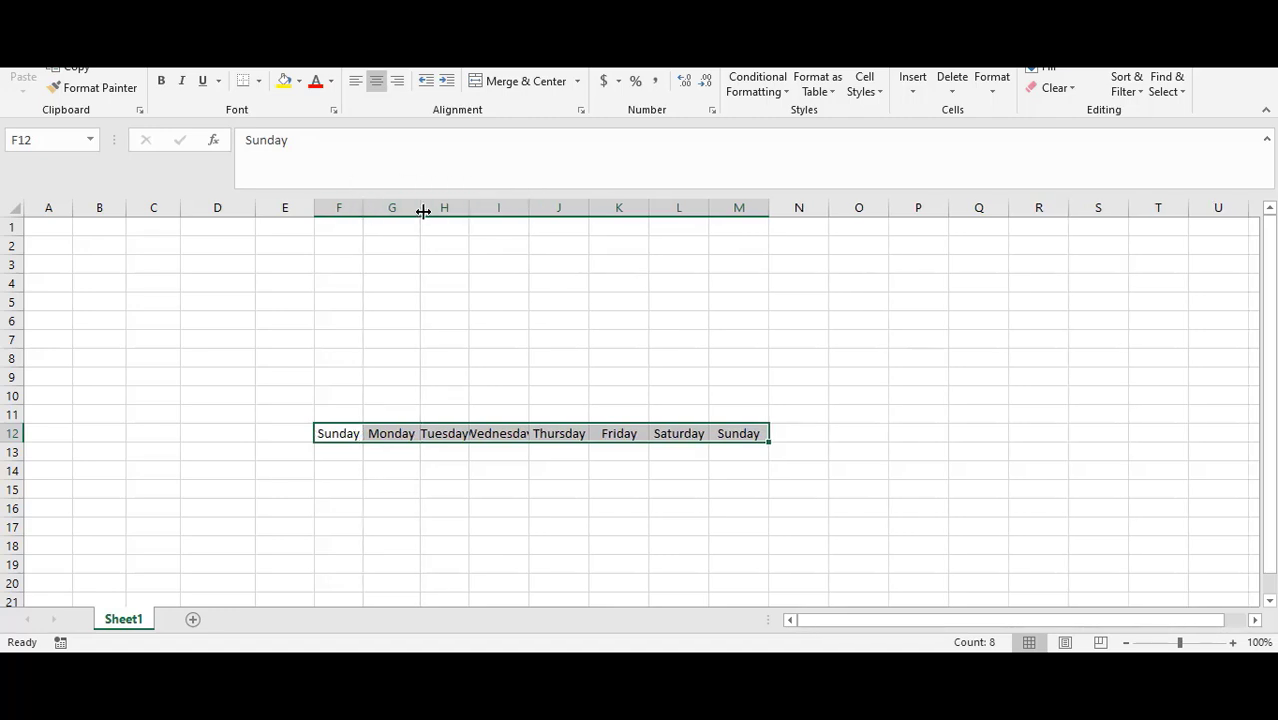
double_click(420, 208)
double_click(465, 208)
double_click(530, 208)
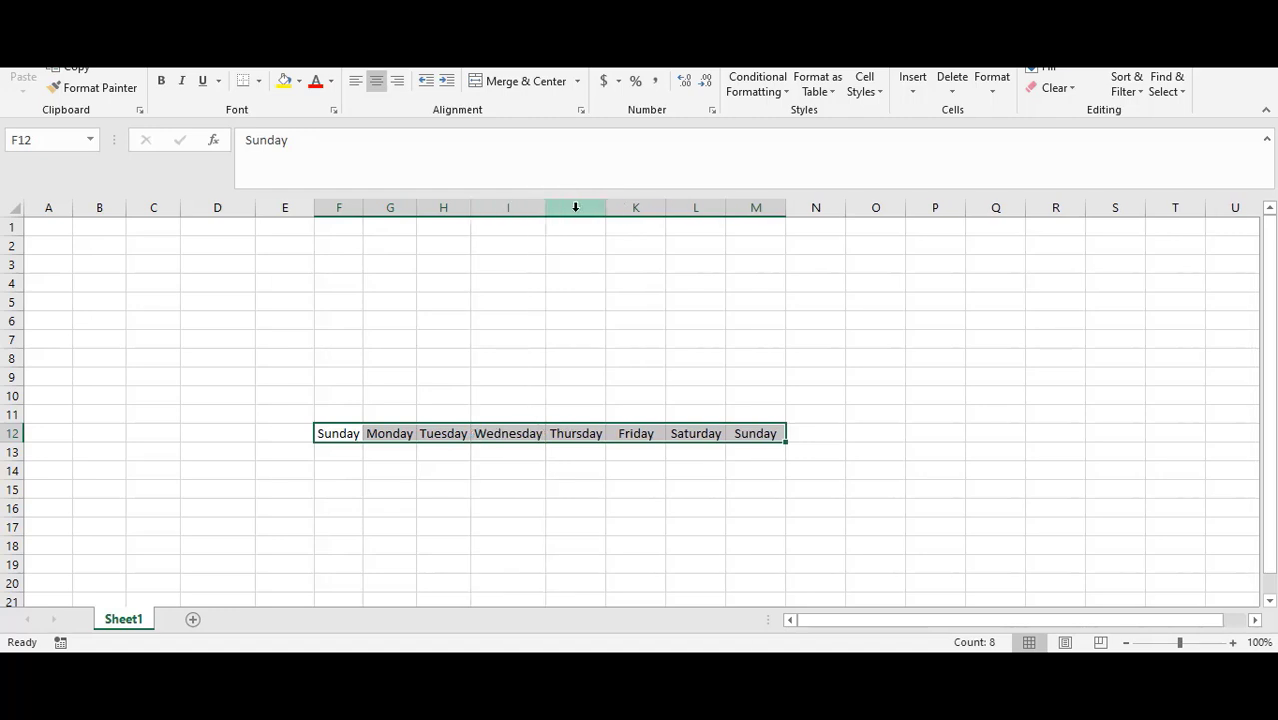
double_click(607, 208)
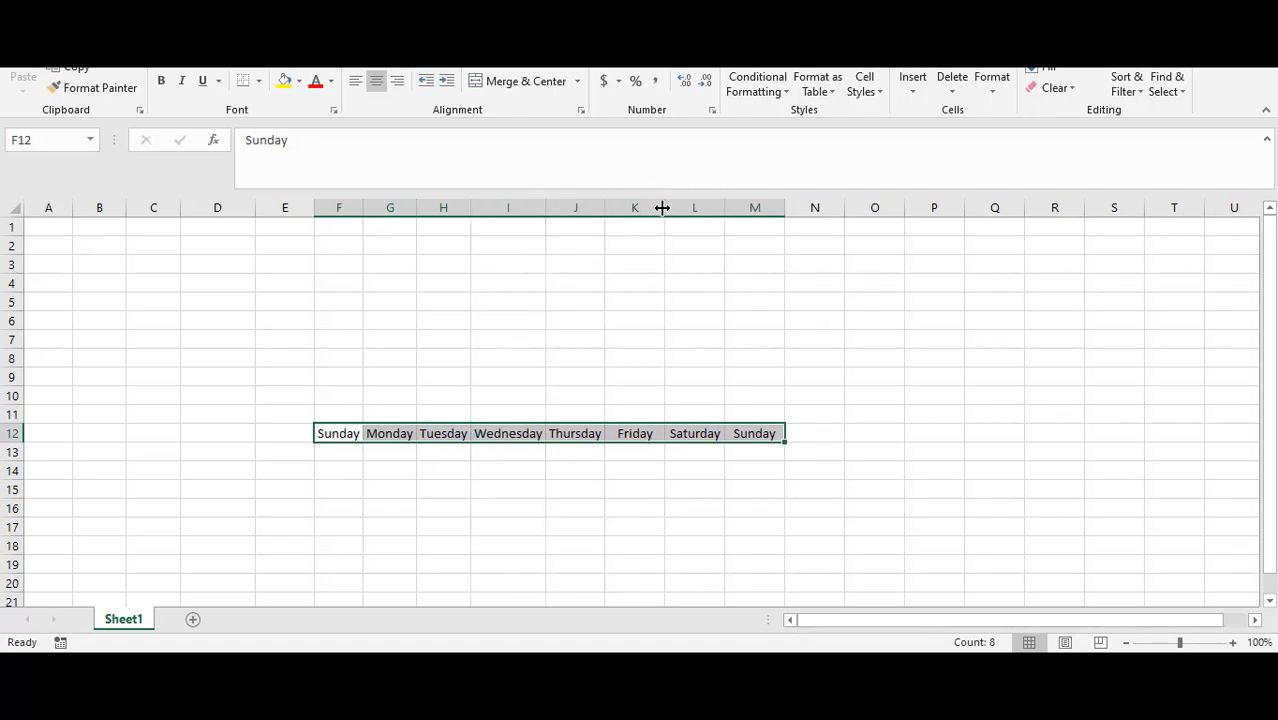
double_click(663, 207)
double_click(706, 207)
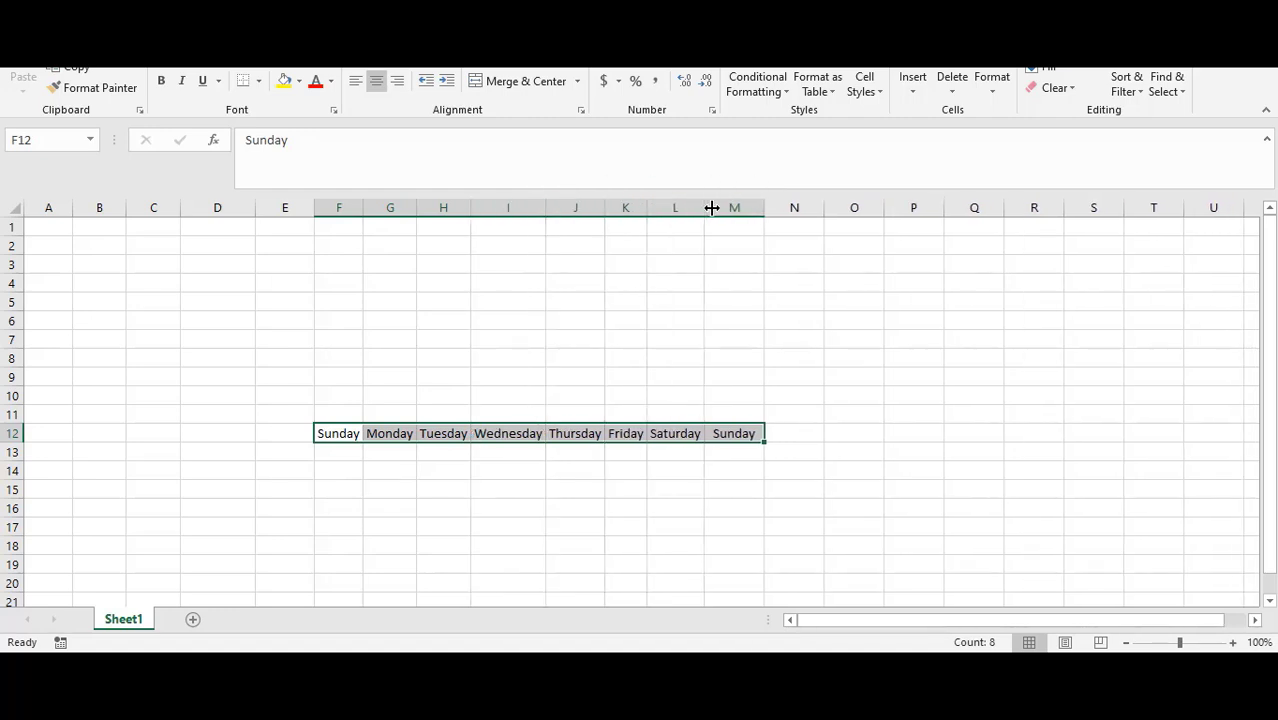
Step: Autofit column M so the moved Sunday fits
double_click(764, 208)
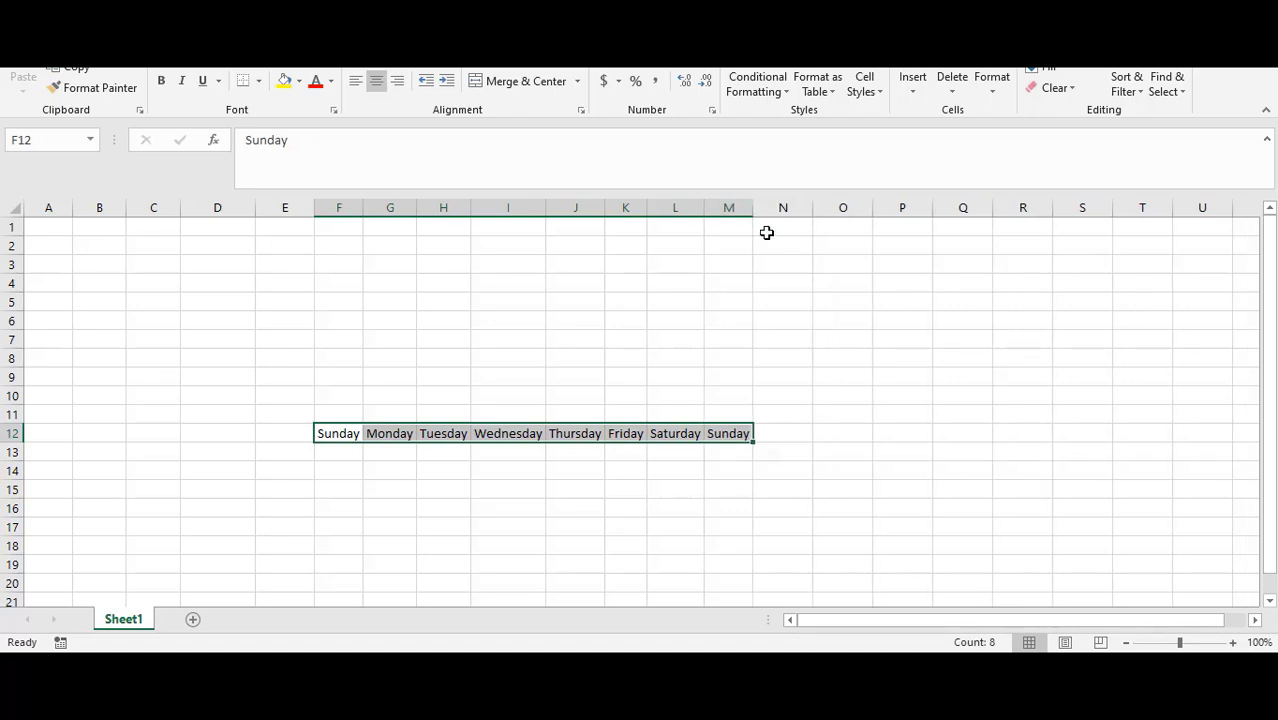
left_click(853, 302)
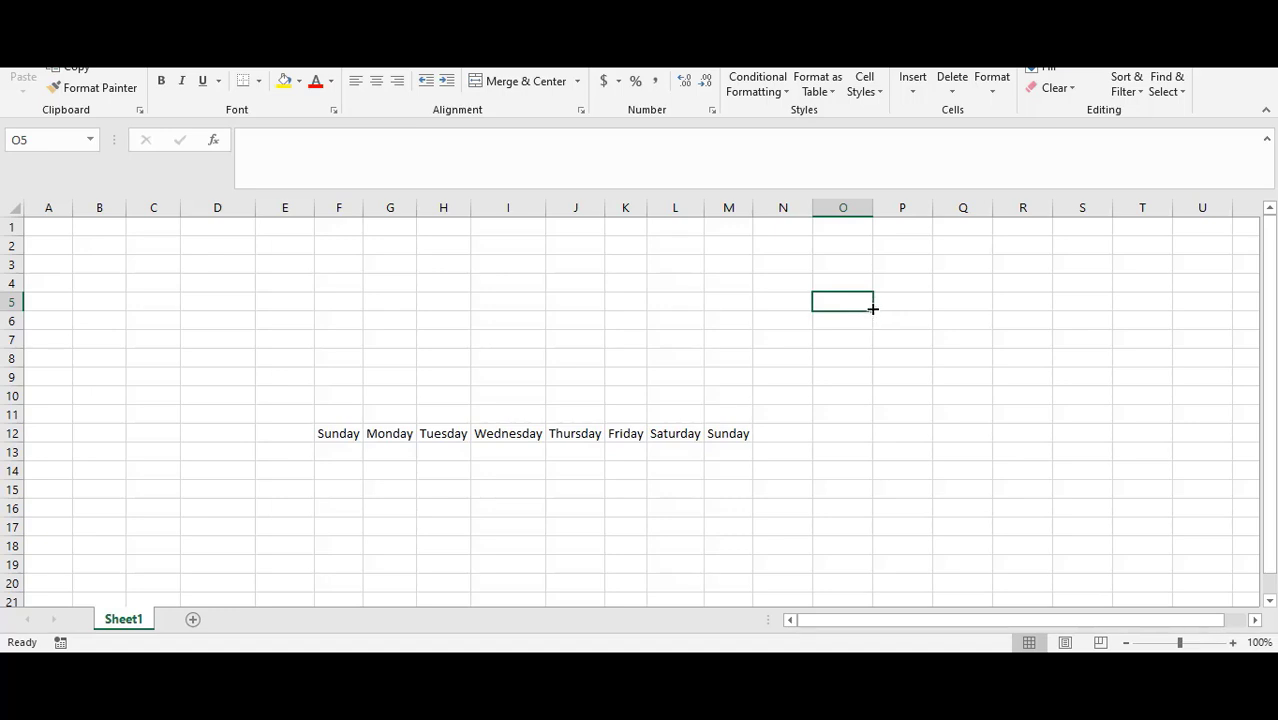
left_click(760, 207)
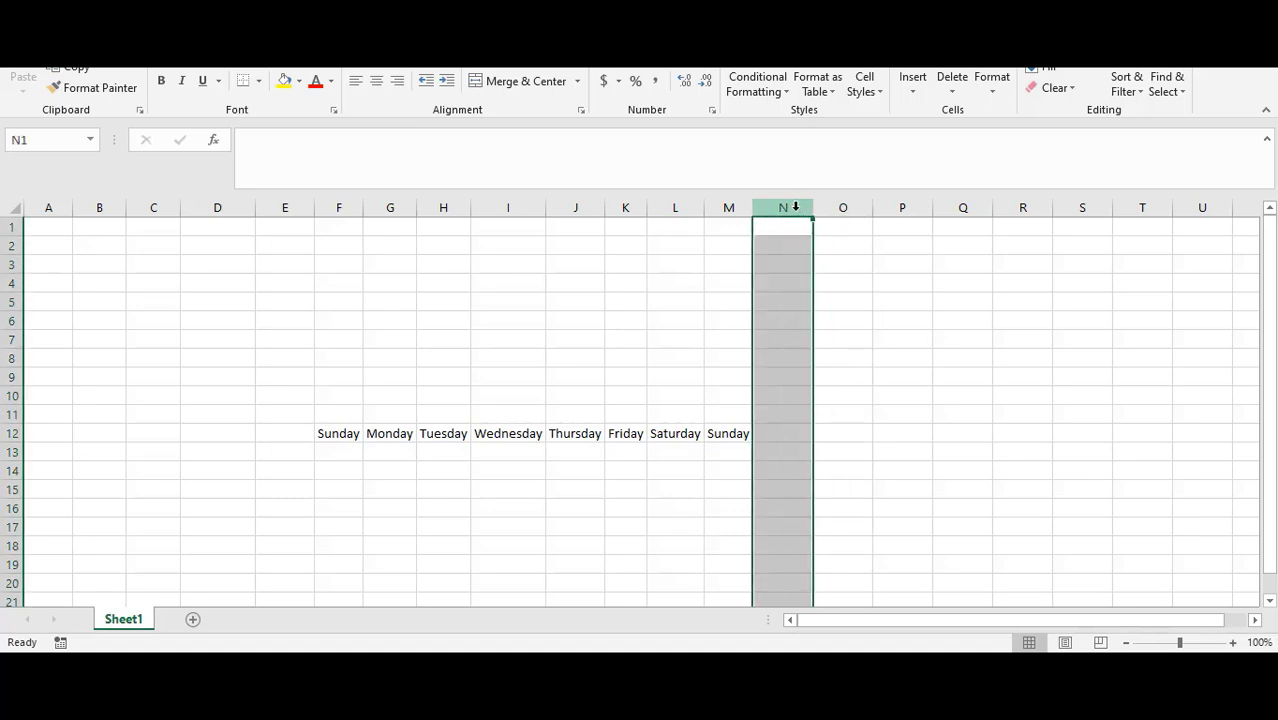
left_click(732, 207)
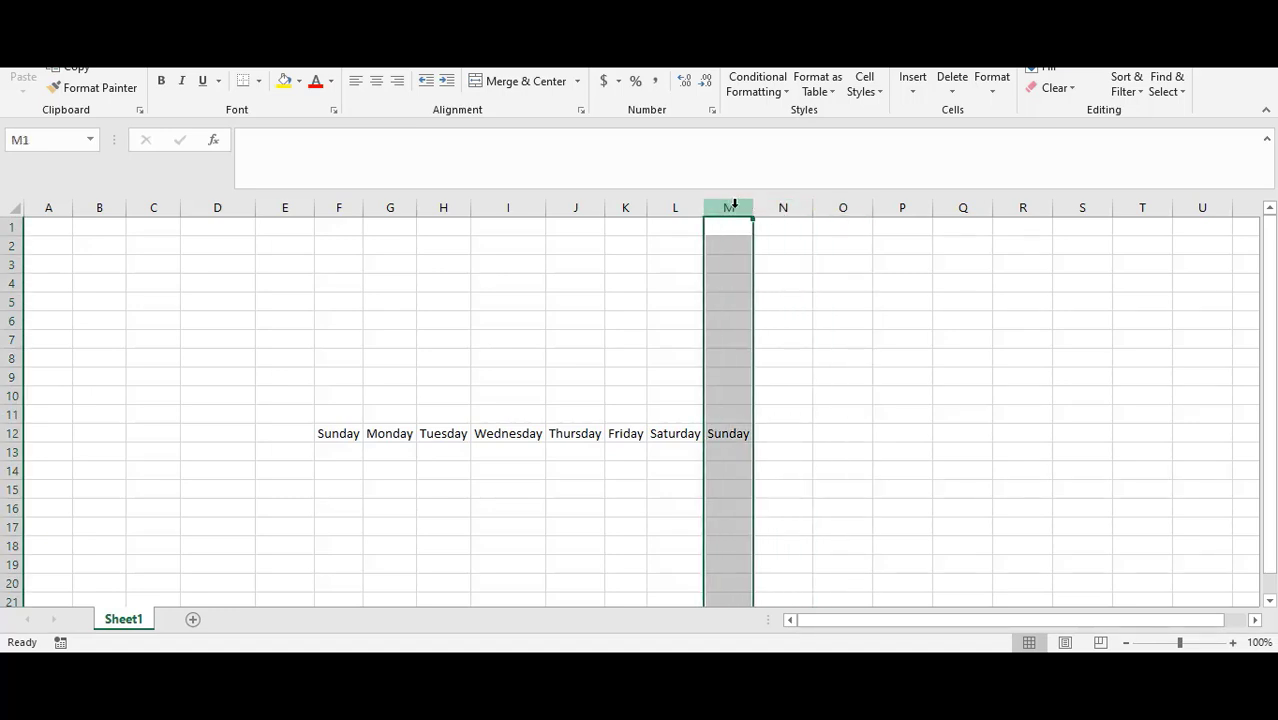
mouse_move(749, 207)
left_mouse_down()
mouse_move(765, 207)
mouse_move(754, 208)
left_mouse_up()
left_click(391, 474)
scroll(404, 488, "down", 4)
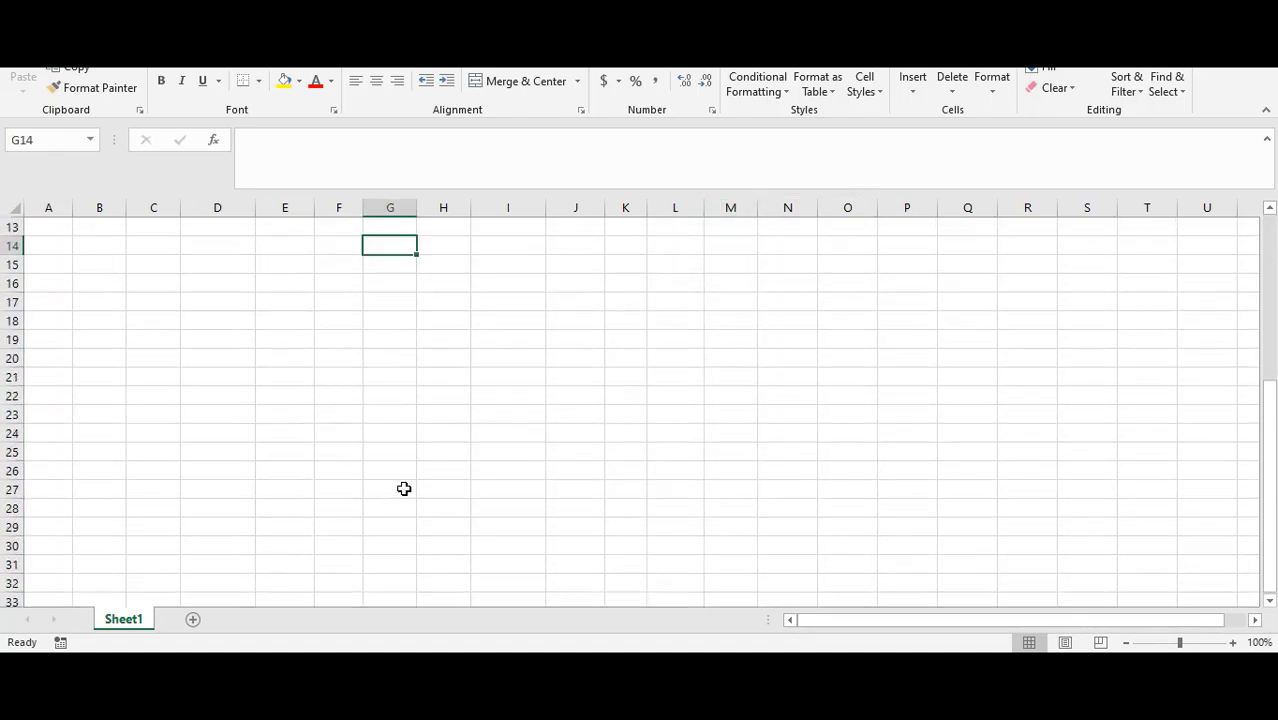
scroll(404, 488, "up", 3)
Step: Move the day names from F12:M12 back to A1:H1
left_click_drag(357, 378, 735, 380)
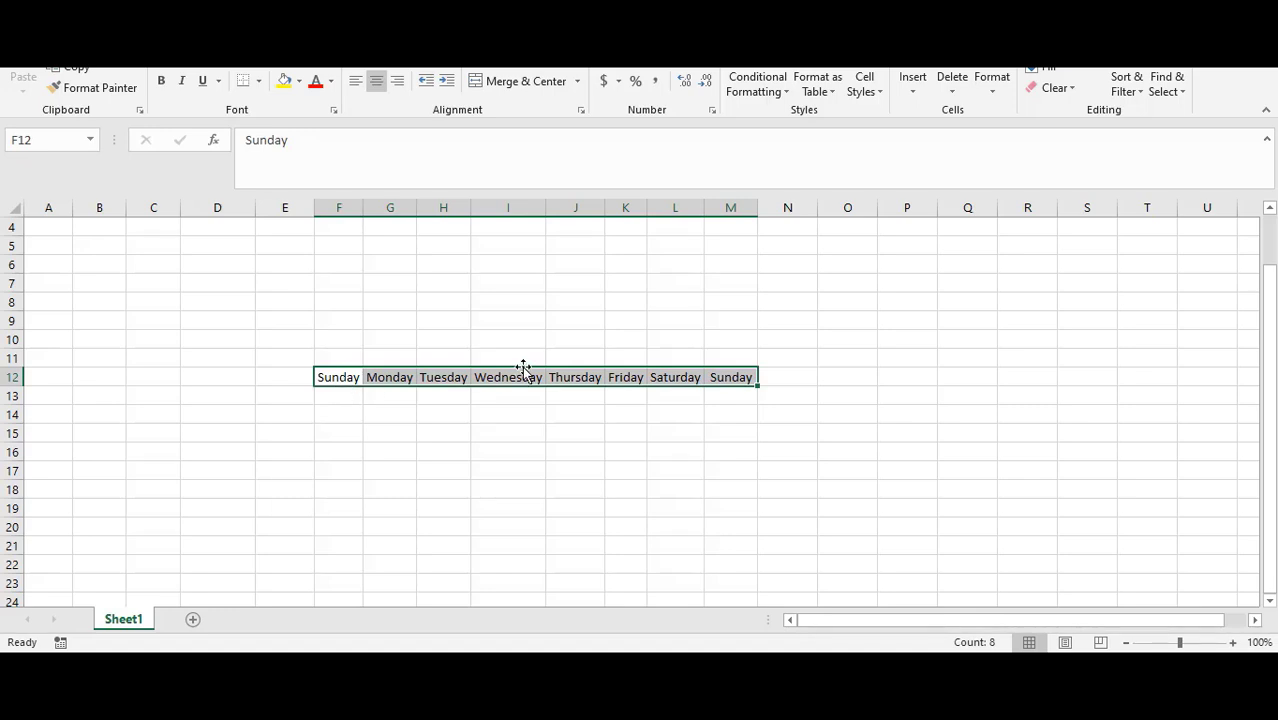
left_click_drag(522, 366, 168, 223)
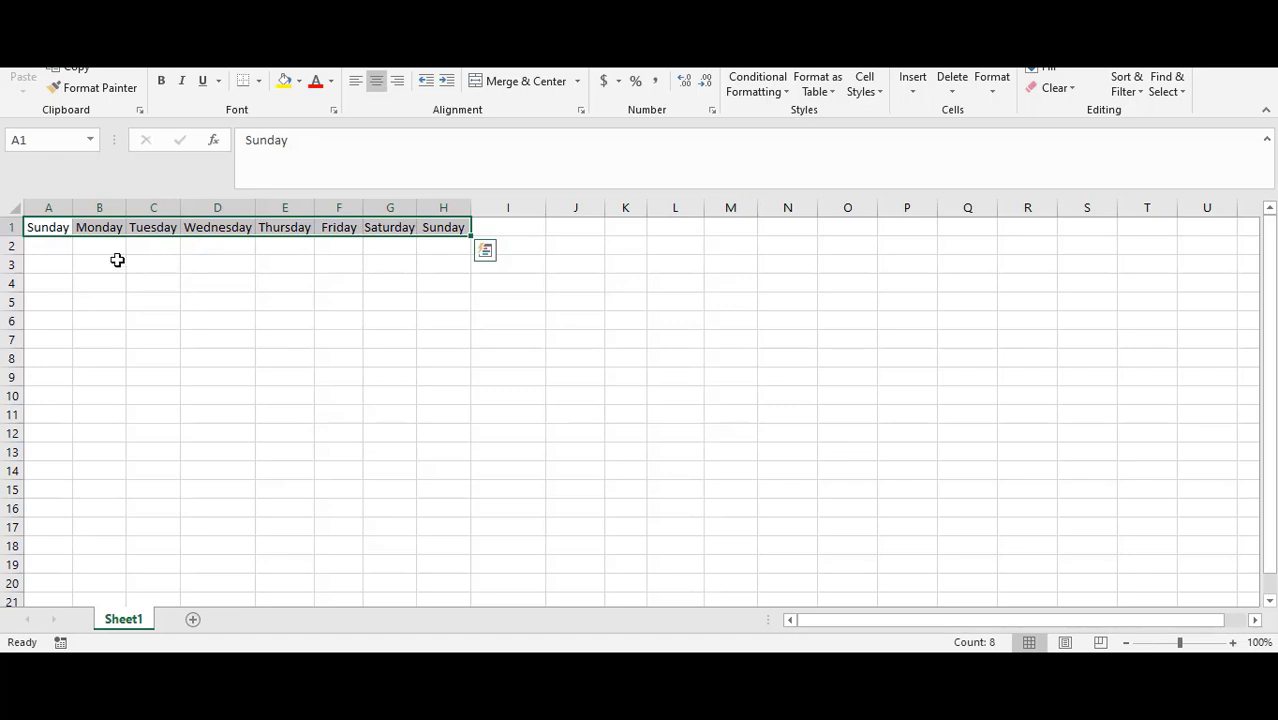
Step: Enter sample numbers into cells of rows 2 to 4 under the day names, starting with 45645 in A2
left_click(66, 246)
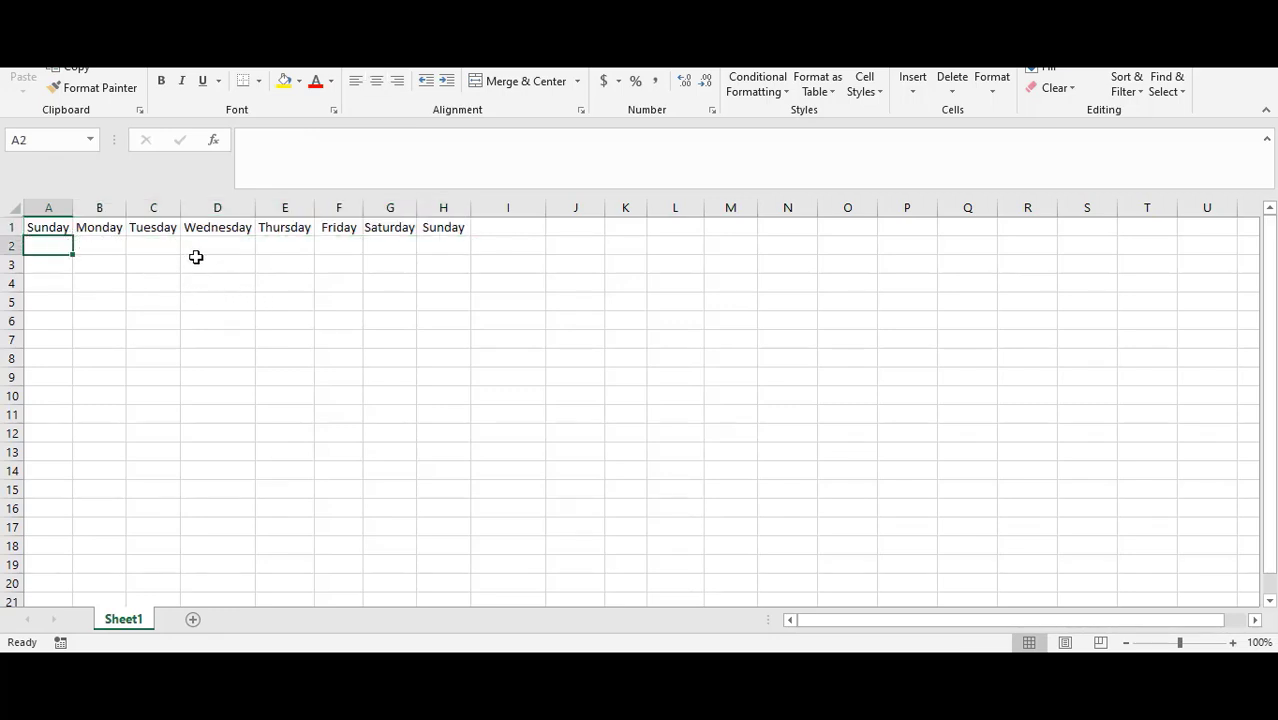
type("45645")
left_click(83, 246)
type("645")
left_click(103, 265)
type("4545")
left_click(175, 261)
type("456")
left_click(172, 249)
type("6")
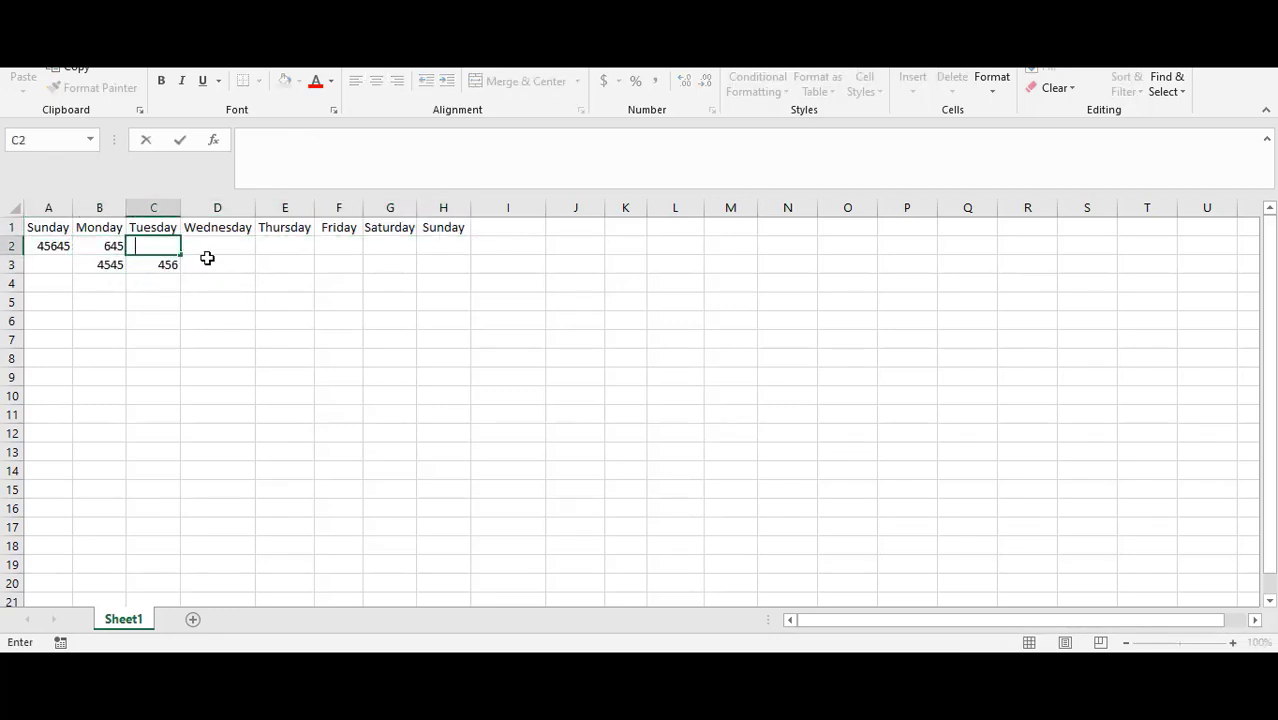
left_click(279, 263)
type("6")
left_click(305, 249)
type("6456")
left_click(335, 248)
type("5")
left_click(345, 267)
type("4")
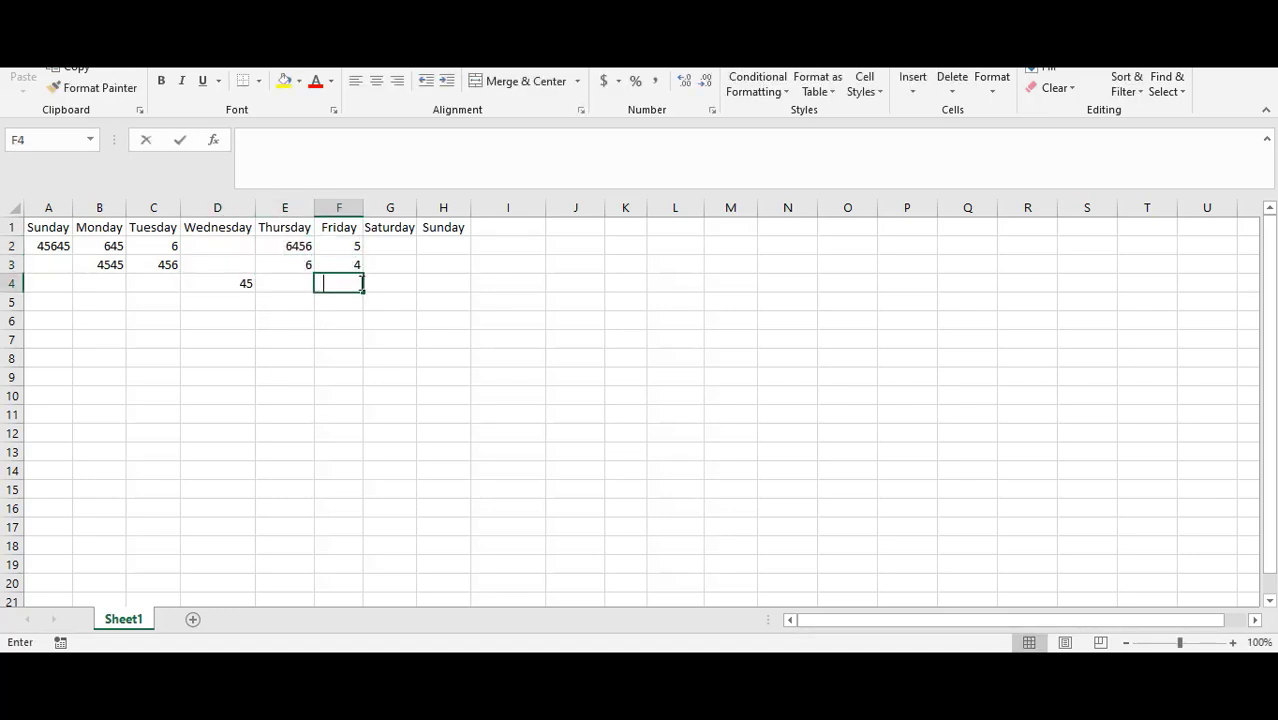
type("6")
left_click(427, 283)
type("56")
left_click(442, 262)
type("6")
left_click(384, 263)
type("65")
left_click(391, 247)
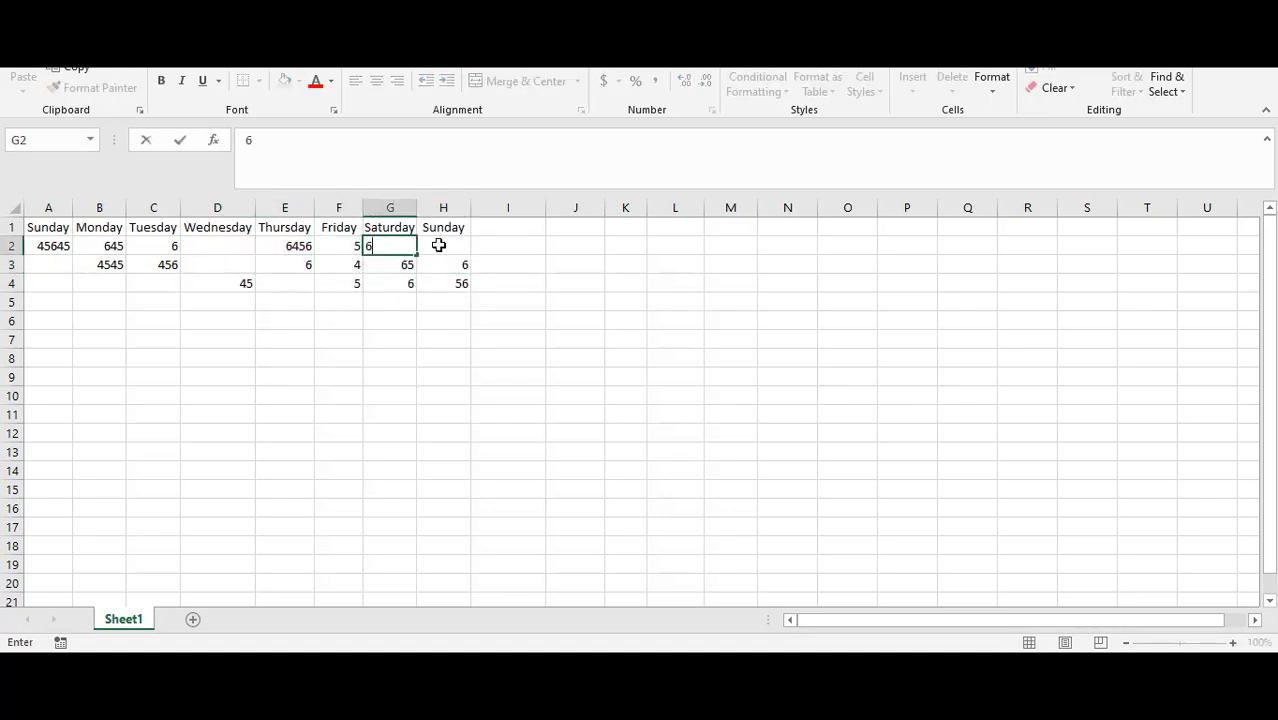
Step: Fill the remaining empty cells in columns A to D of rows 2 to 4 with more sample numbers
left_click(46, 265)
type("56")
left_click(46, 280)
type("6")
left_click(131, 282)
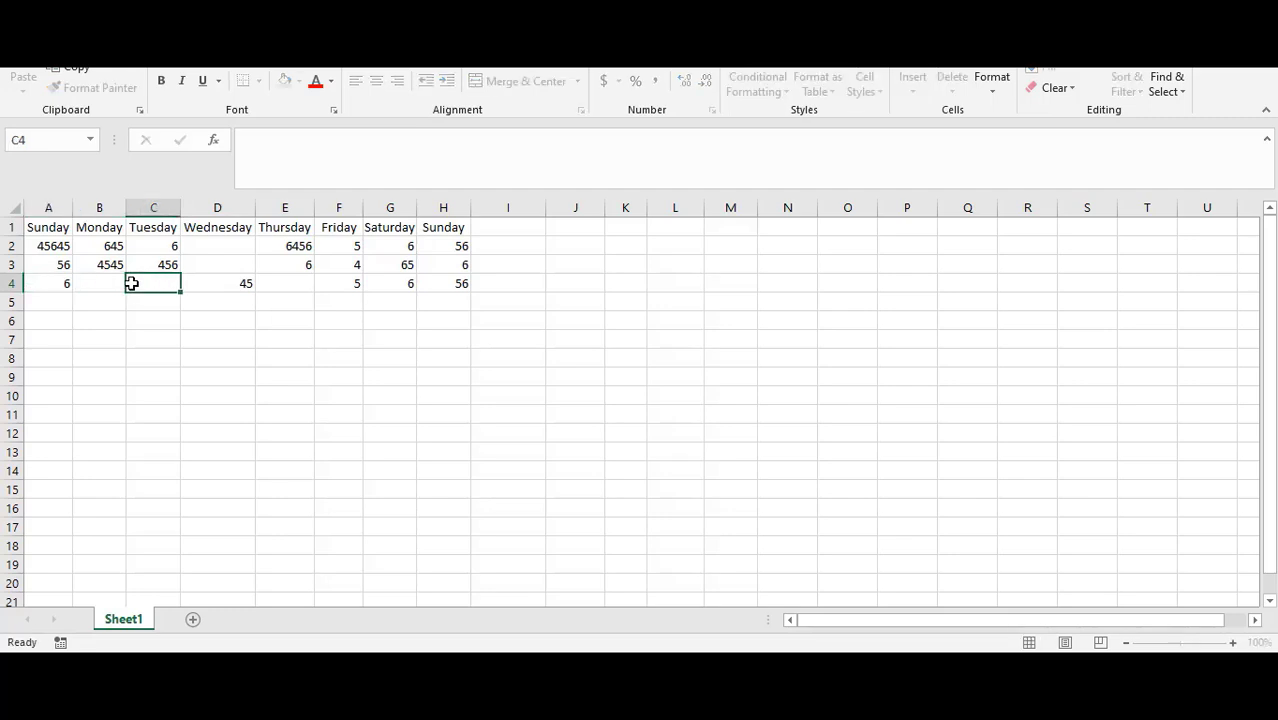
type("65")
left_click(99, 287)
type("468")
left_click(188, 282)
left_click(212, 264)
type("8")
left_click(220, 248)
type("89")
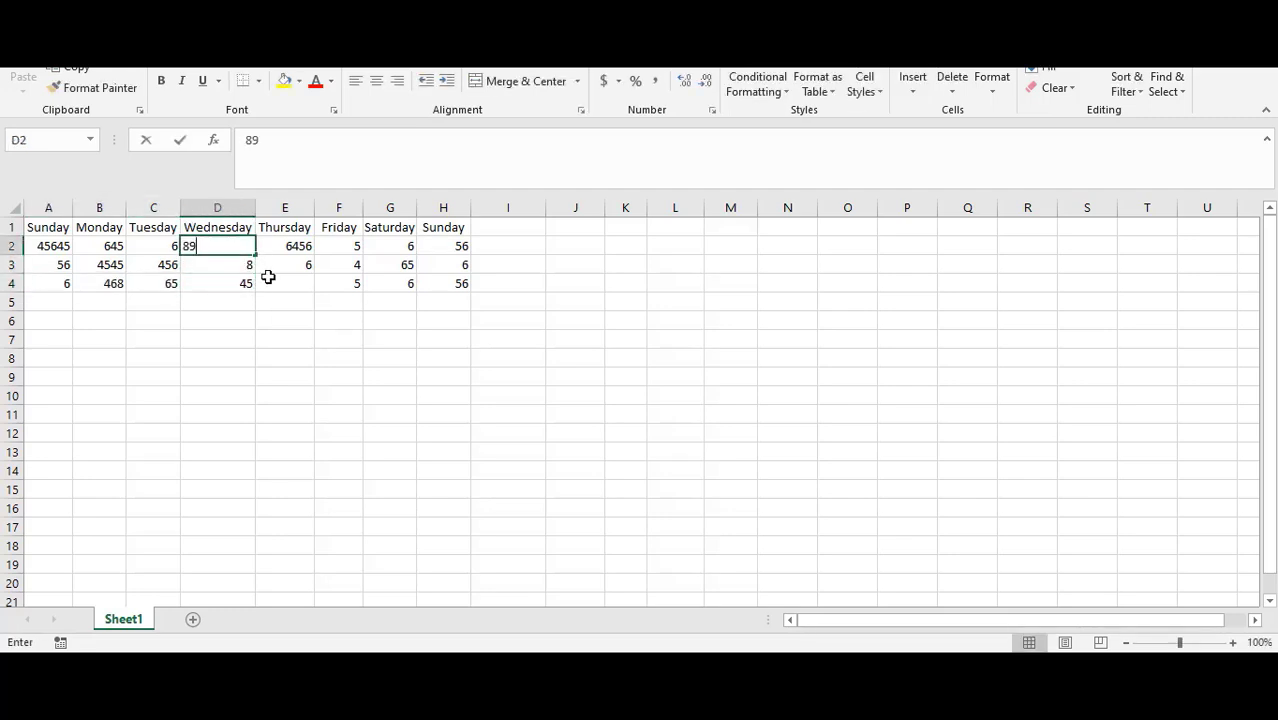
left_click_drag(182, 264, 230, 265)
left_click(48, 246)
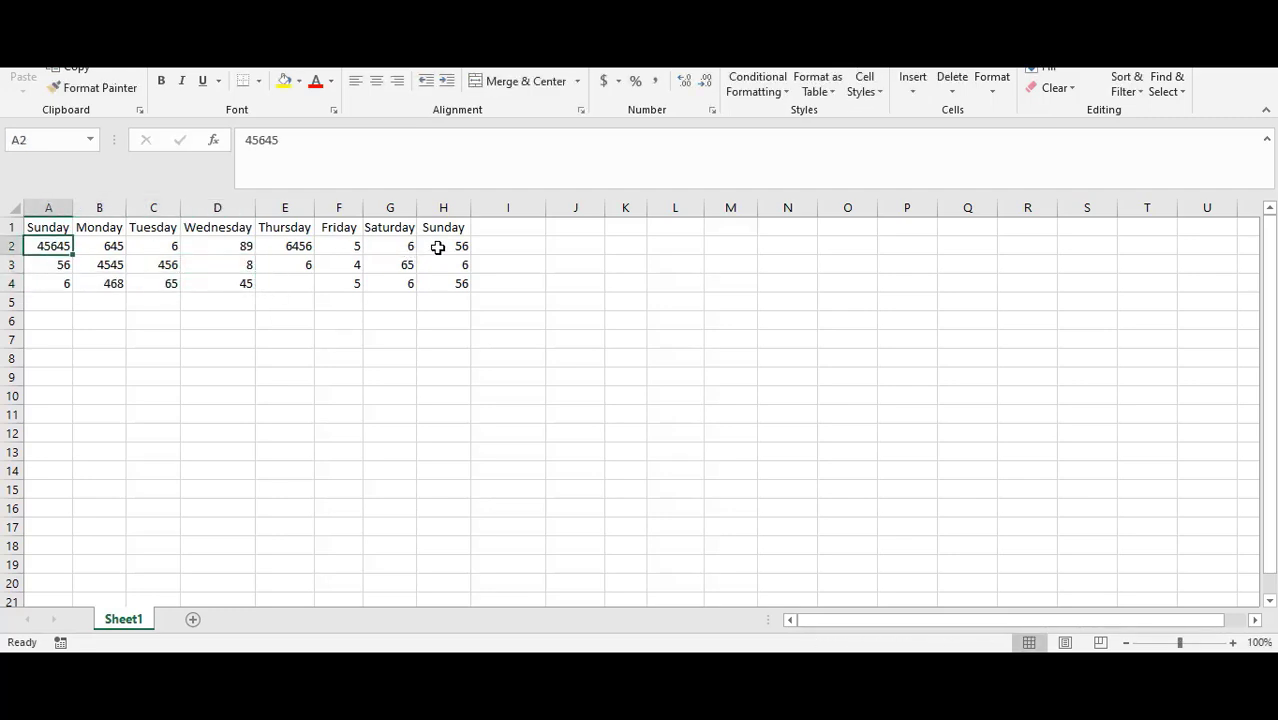
left_click(456, 283)
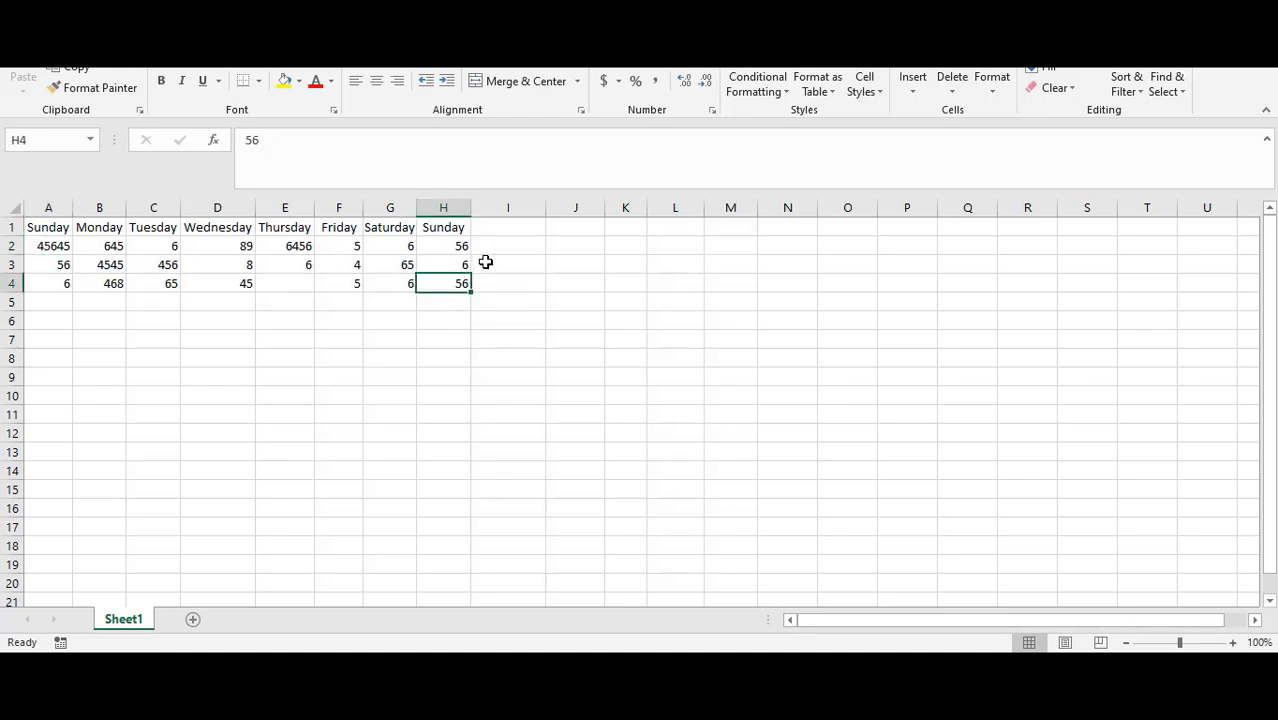
Step: Add the header Total in I1 and give it a yellow fill
left_click(504, 228)
type("Tot")
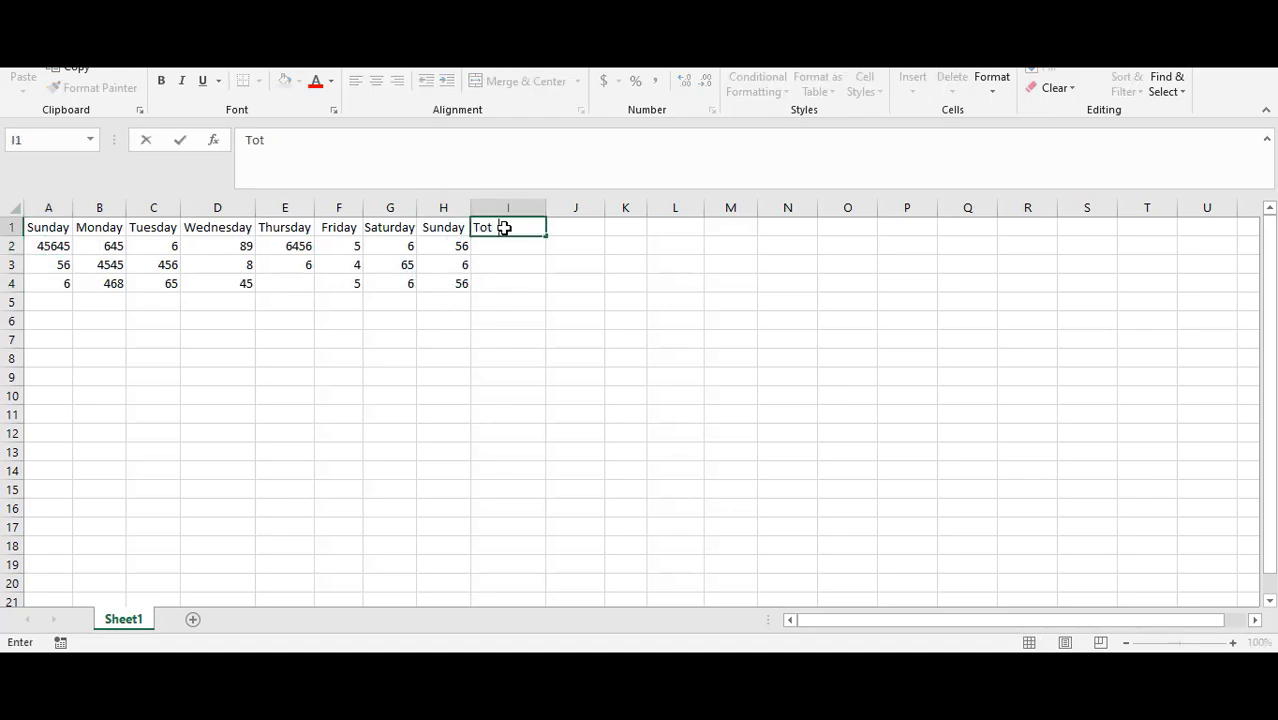
type("al")
key("Return")
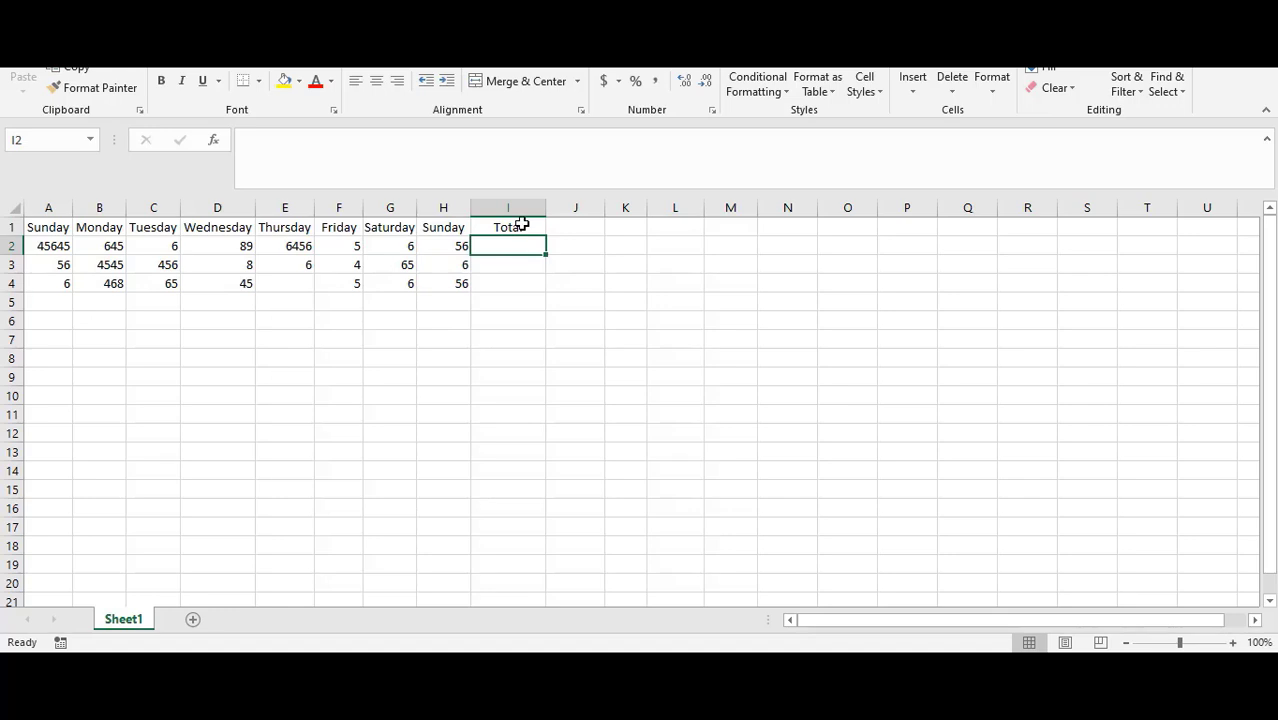
left_click(521, 225)
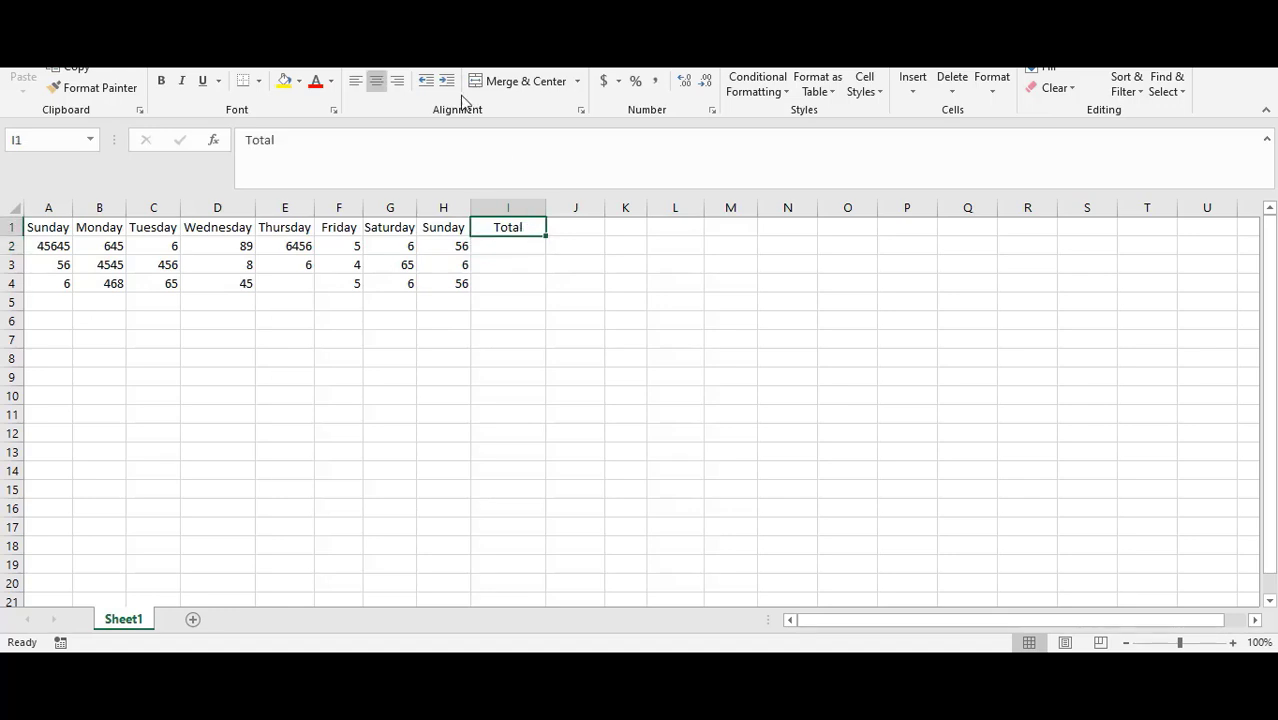
left_click(298, 81)
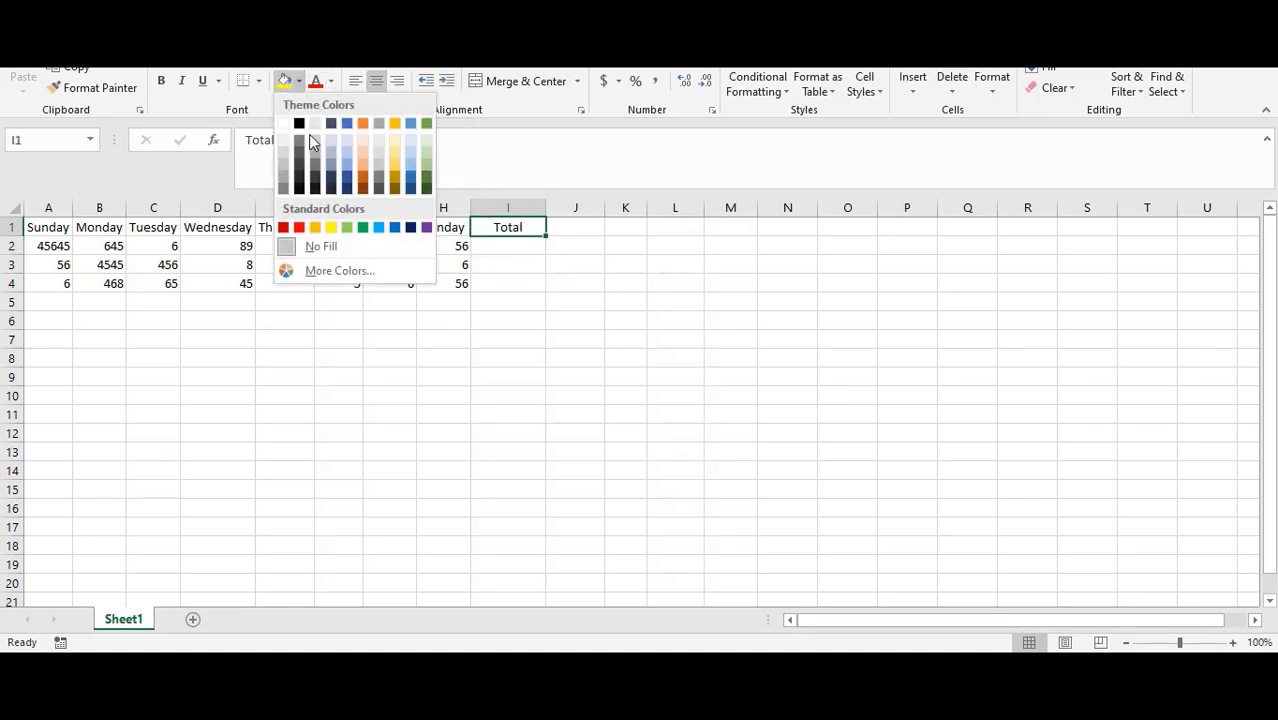
left_click(331, 227)
Step: Sum A2:H2 into I2 using AutoSum
left_click(477, 248)
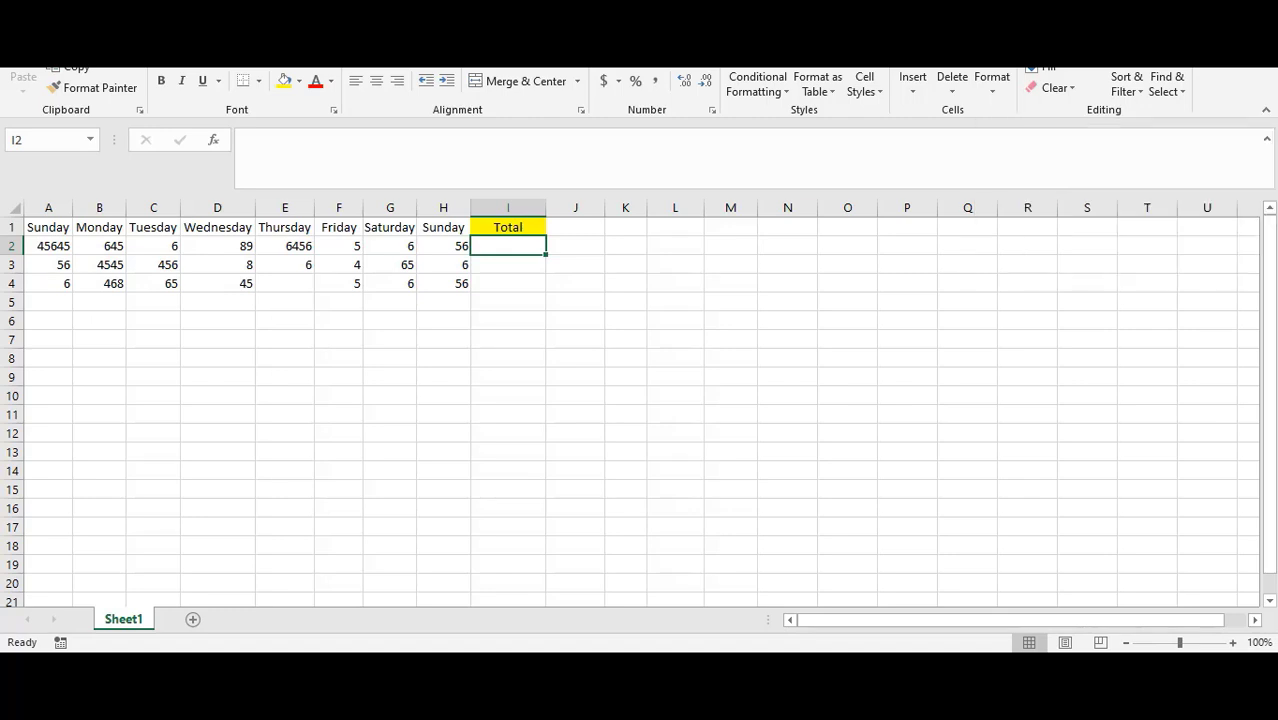
key("alt+equal")
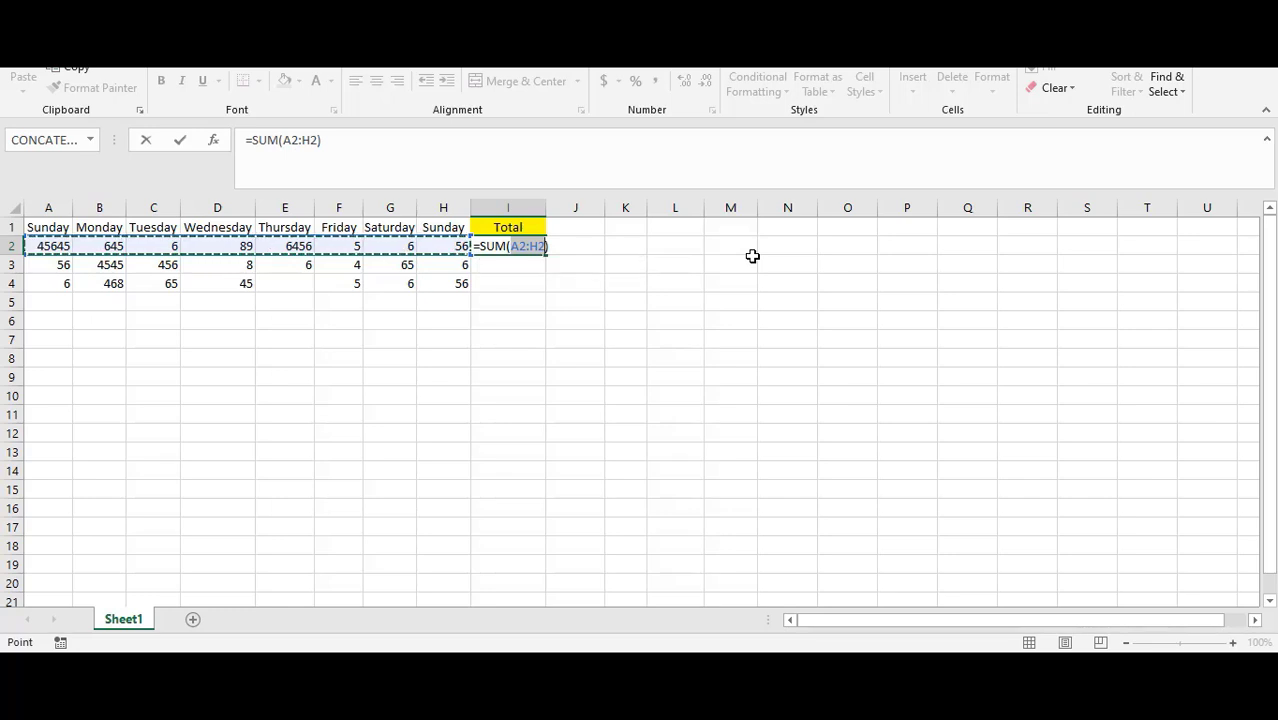
key("Return")
Step: Apply the Accounting number format to the total in I2
left_click(520, 250)
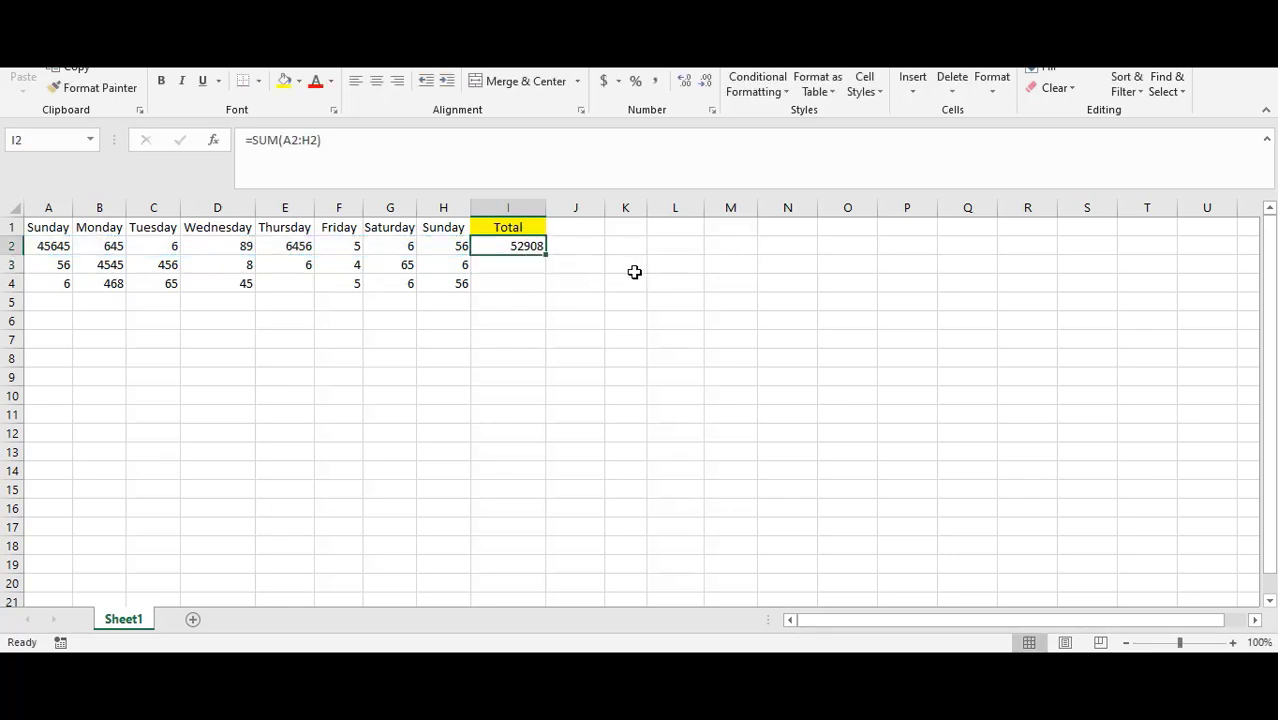
left_click(540, 285)
left_click(533, 249)
left_click(603, 81)
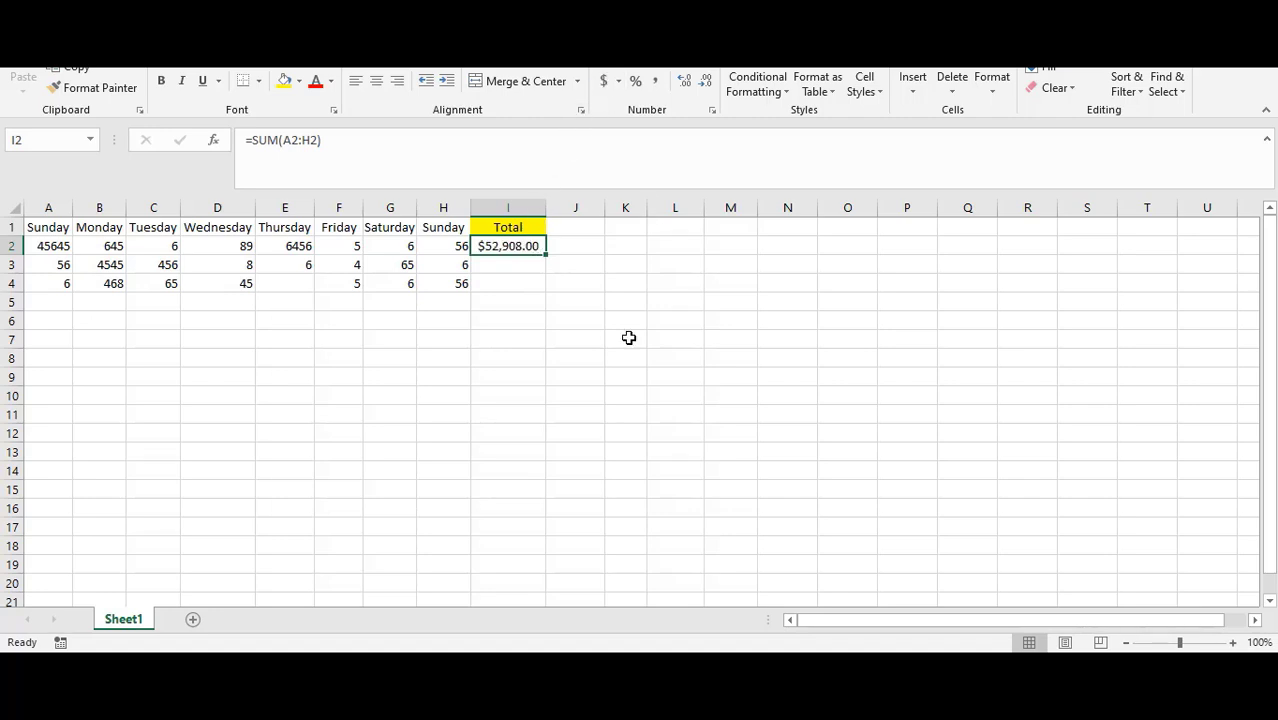
left_click(556, 285)
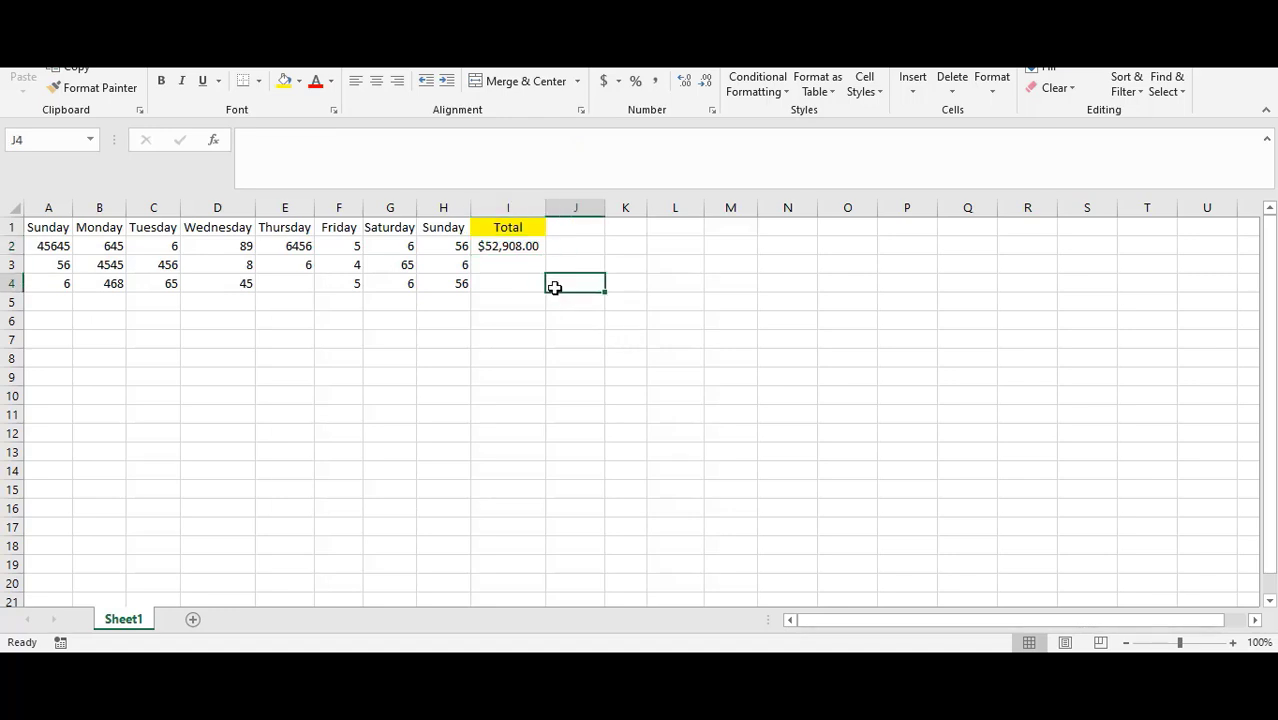
Step: Copy the I2 sum formula down to I3 with the fill handle
left_click(484, 248)
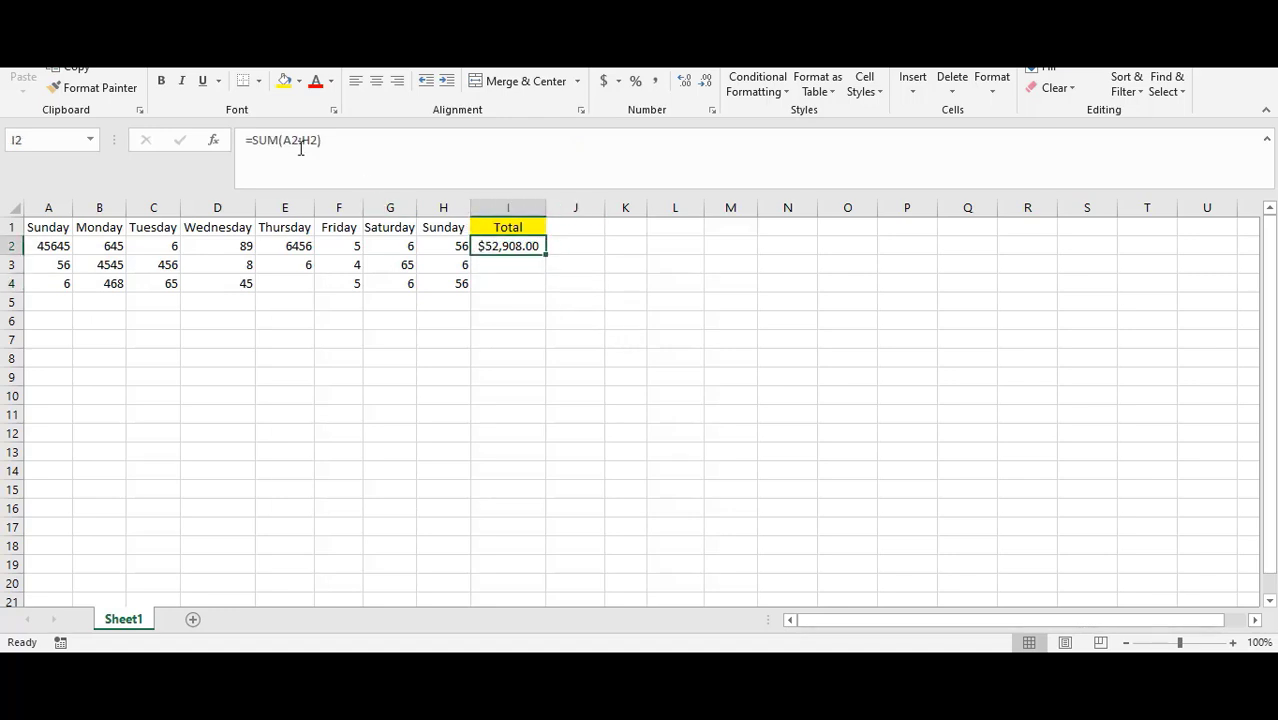
left_click(60, 262)
left_click(495, 262)
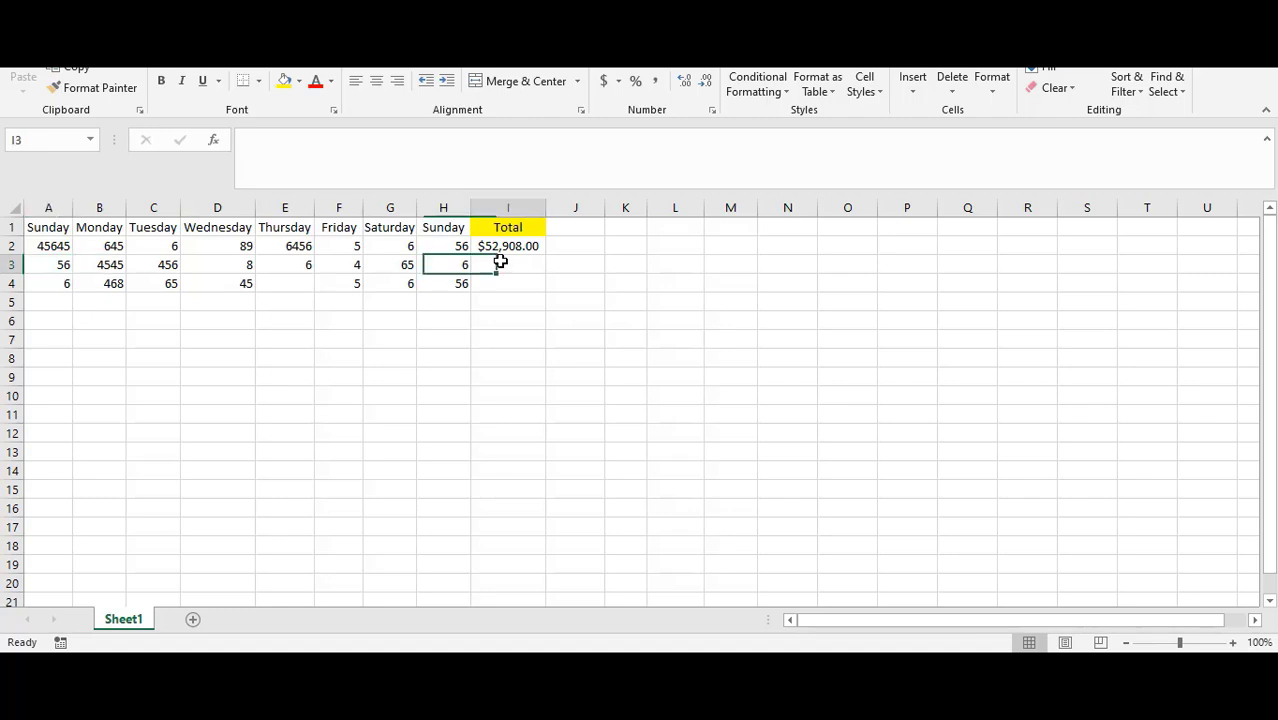
left_click(502, 283)
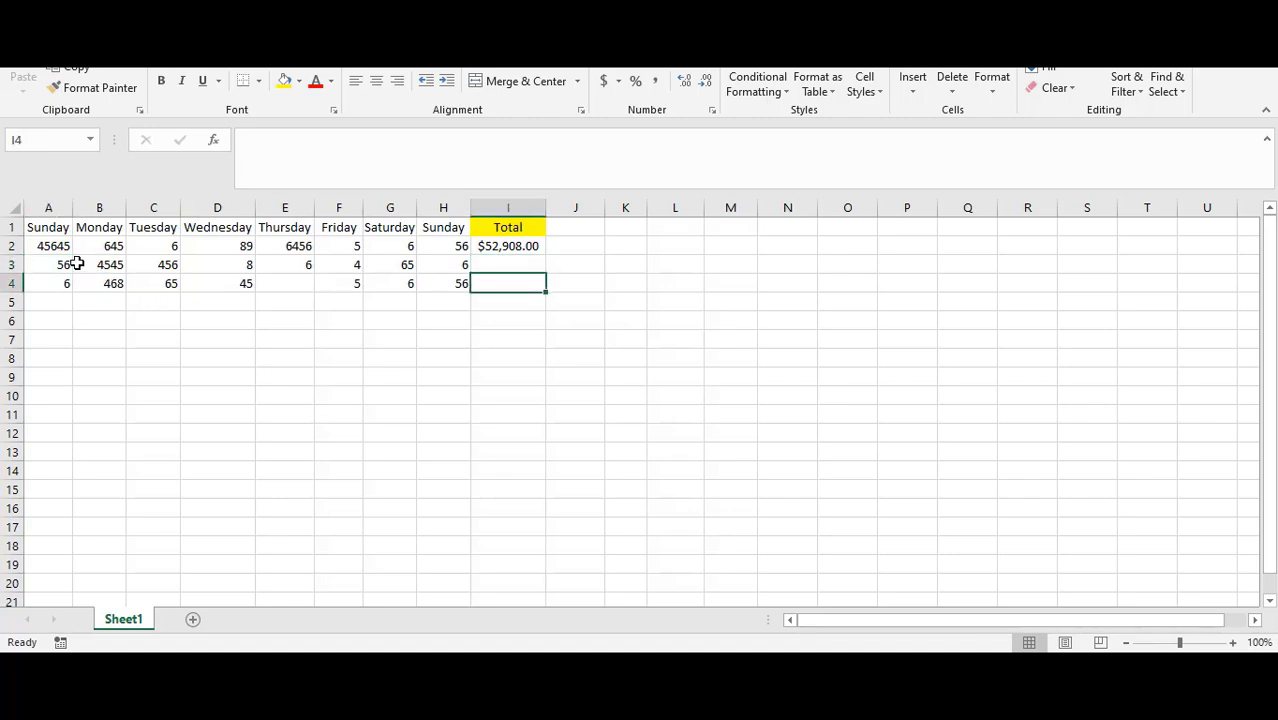
left_click(515, 245)
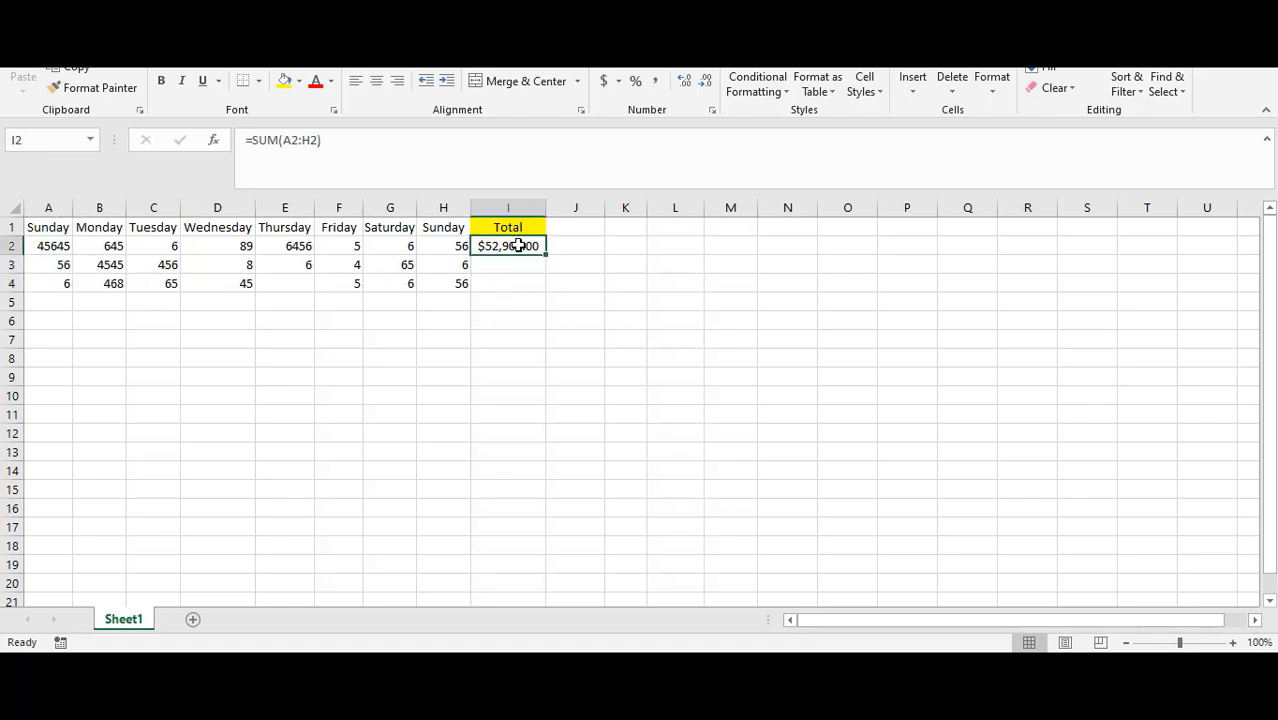
left_click(485, 263)
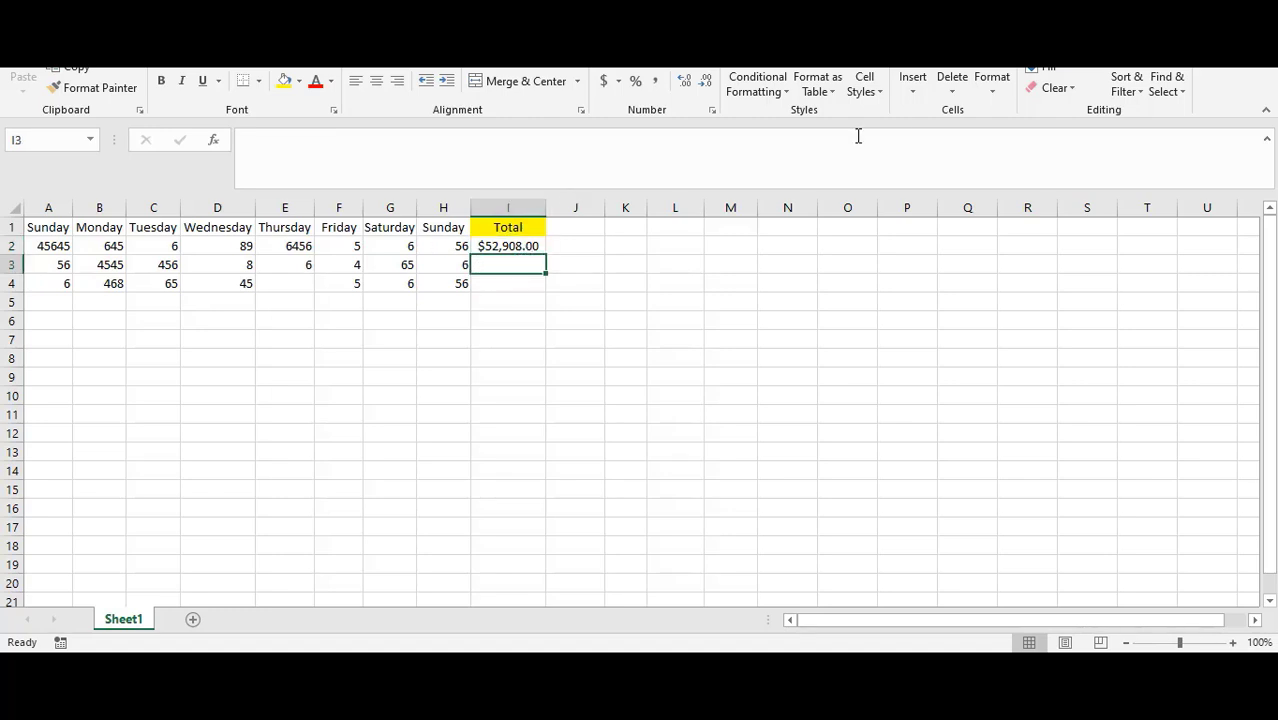
left_click(515, 245)
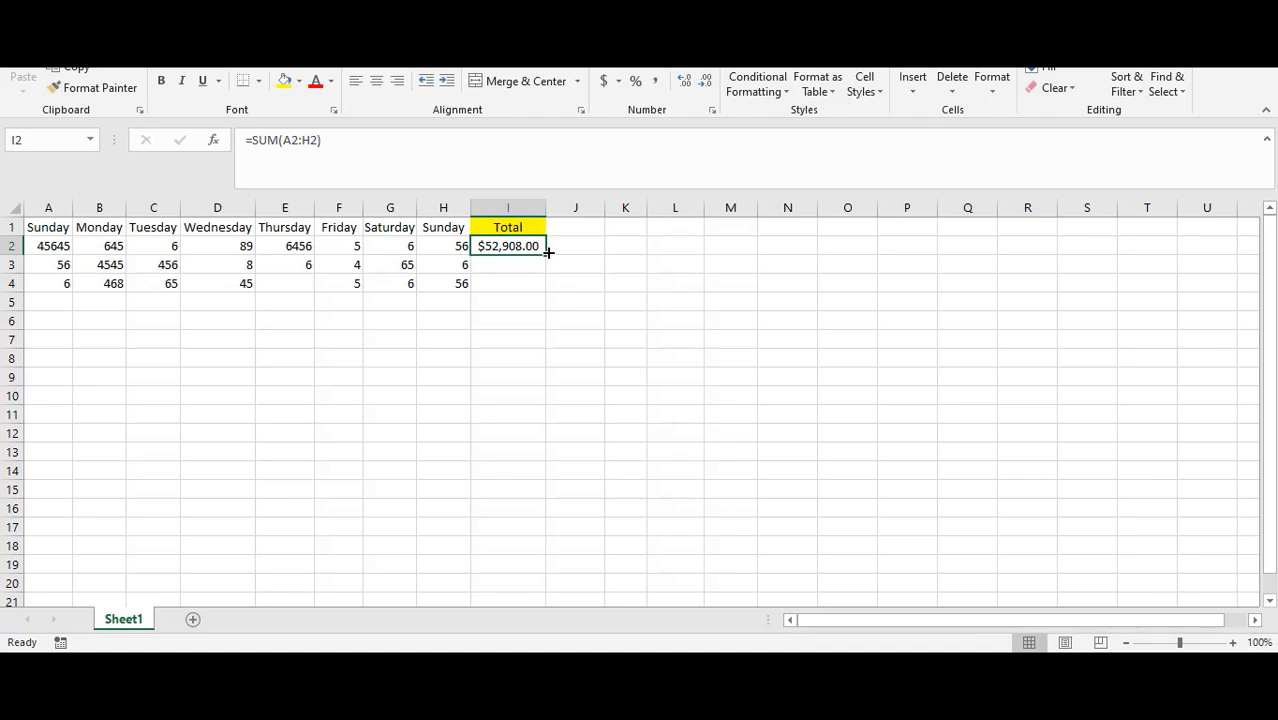
left_click_drag(548, 253, 546, 273)
left_click(509, 264)
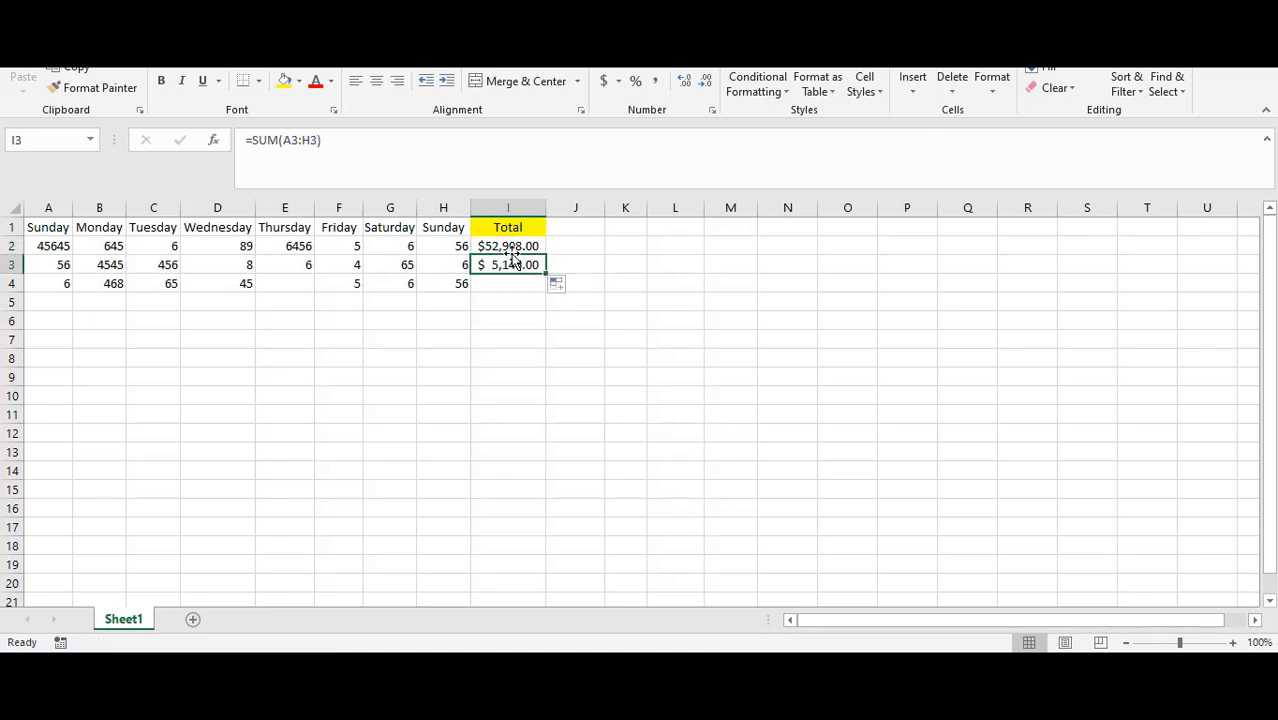
Step: Fill the sum formula from I3 down to I4
left_click(516, 243)
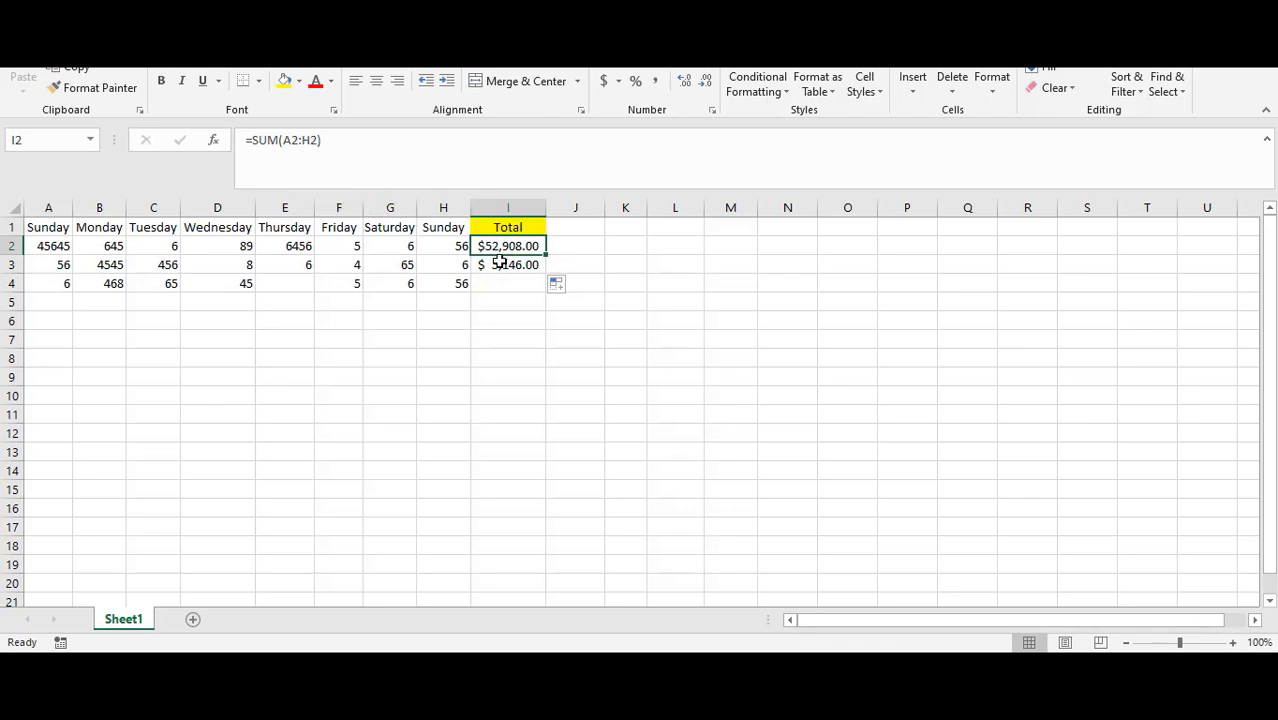
left_click(499, 263)
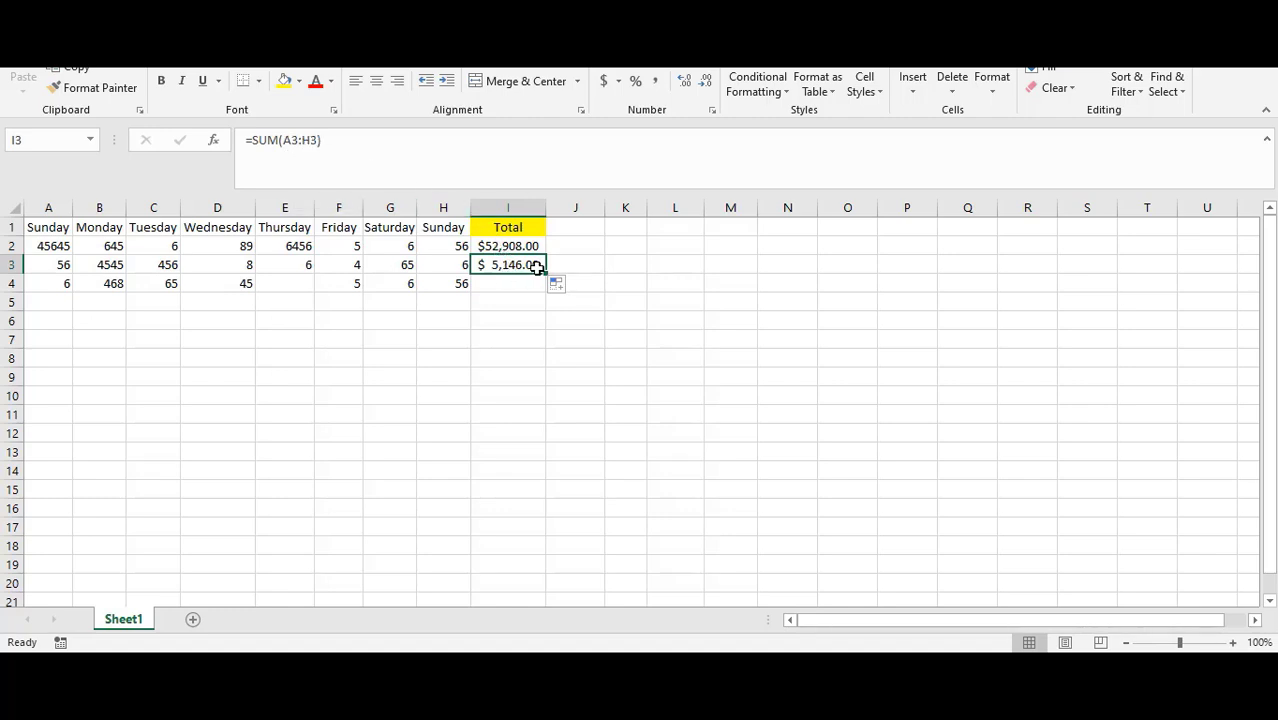
left_click_drag(545, 275, 550, 286)
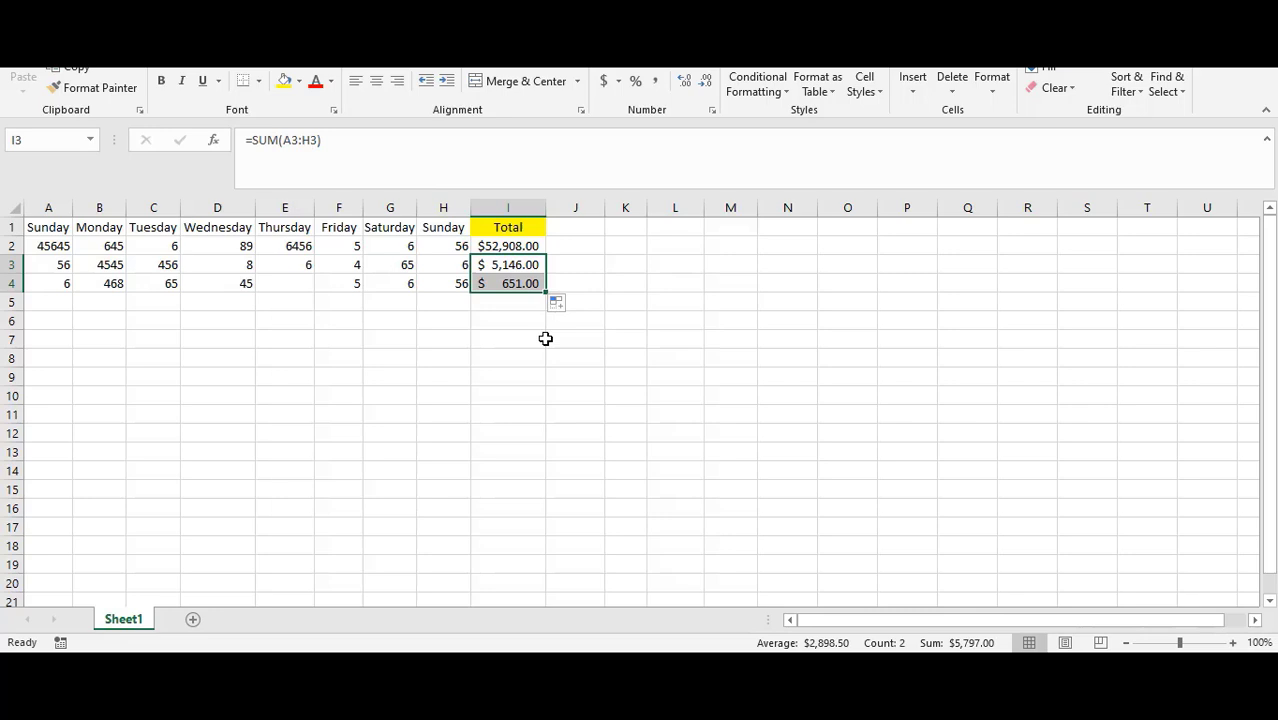
left_click(493, 284)
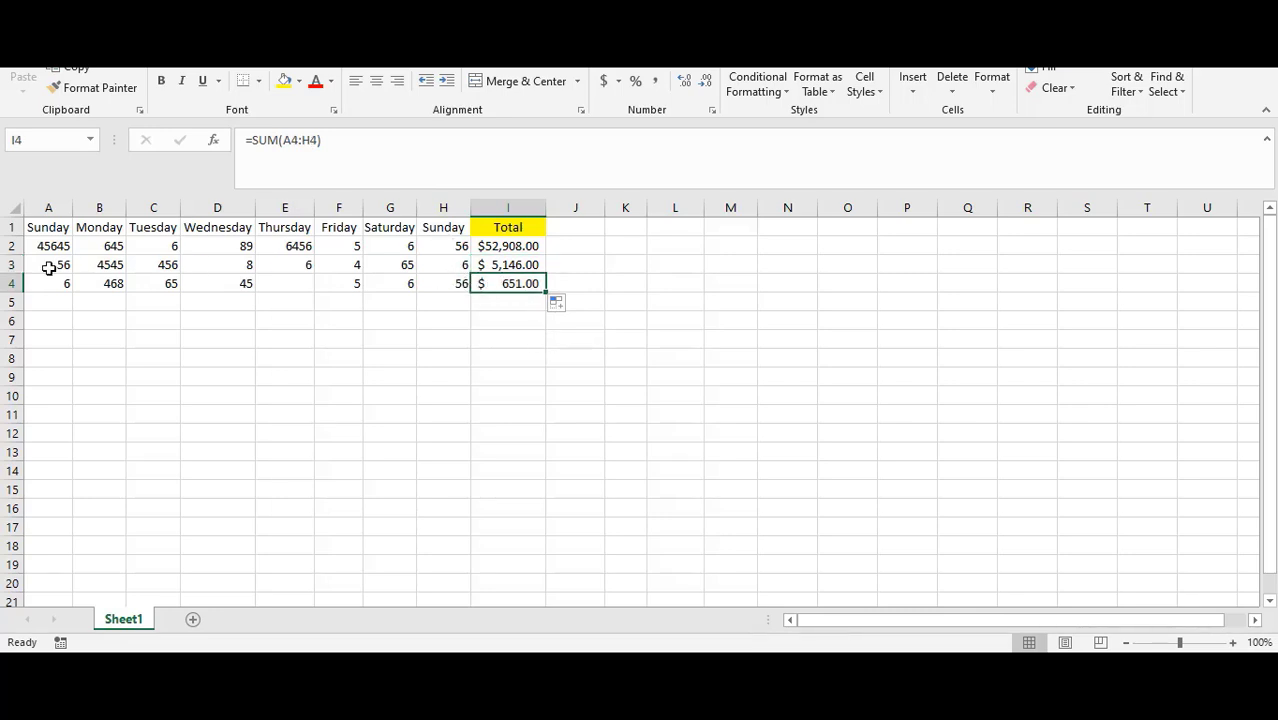
Step: Change the Thursday value in E2 to 1
left_click(508, 246)
left_click(507, 264)
left_click(508, 283)
left_click(286, 247)
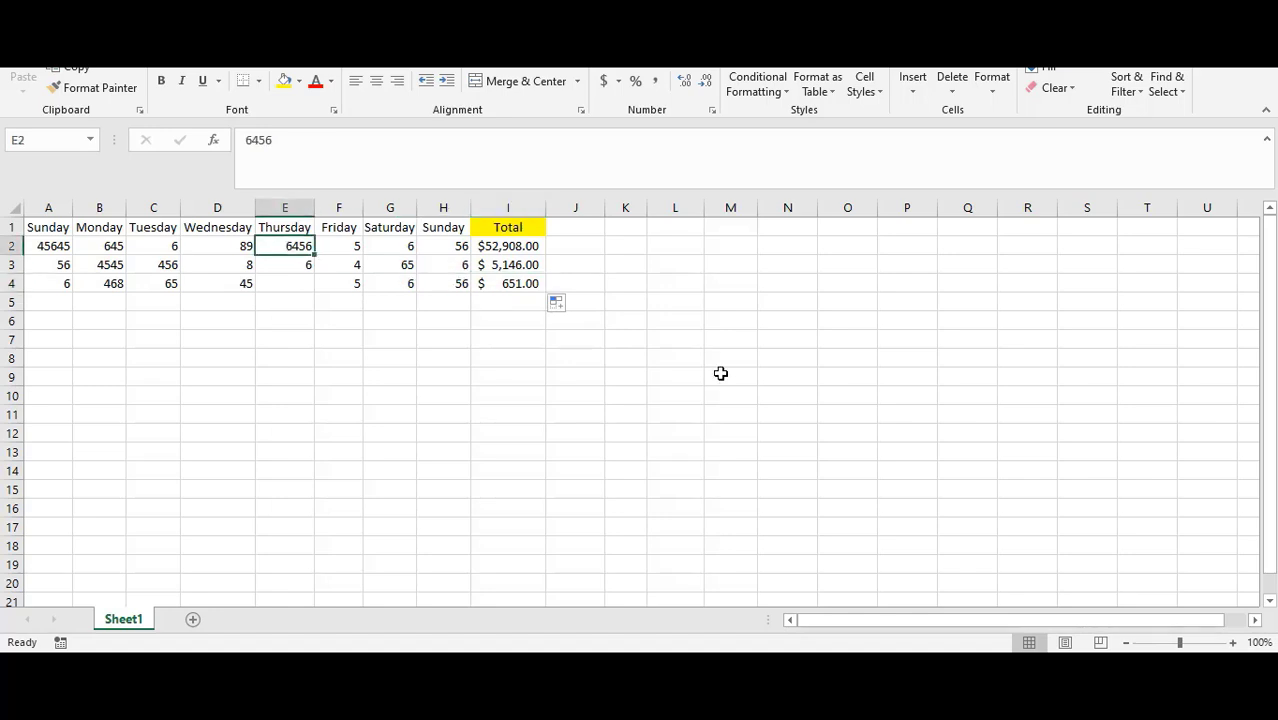
type("1")
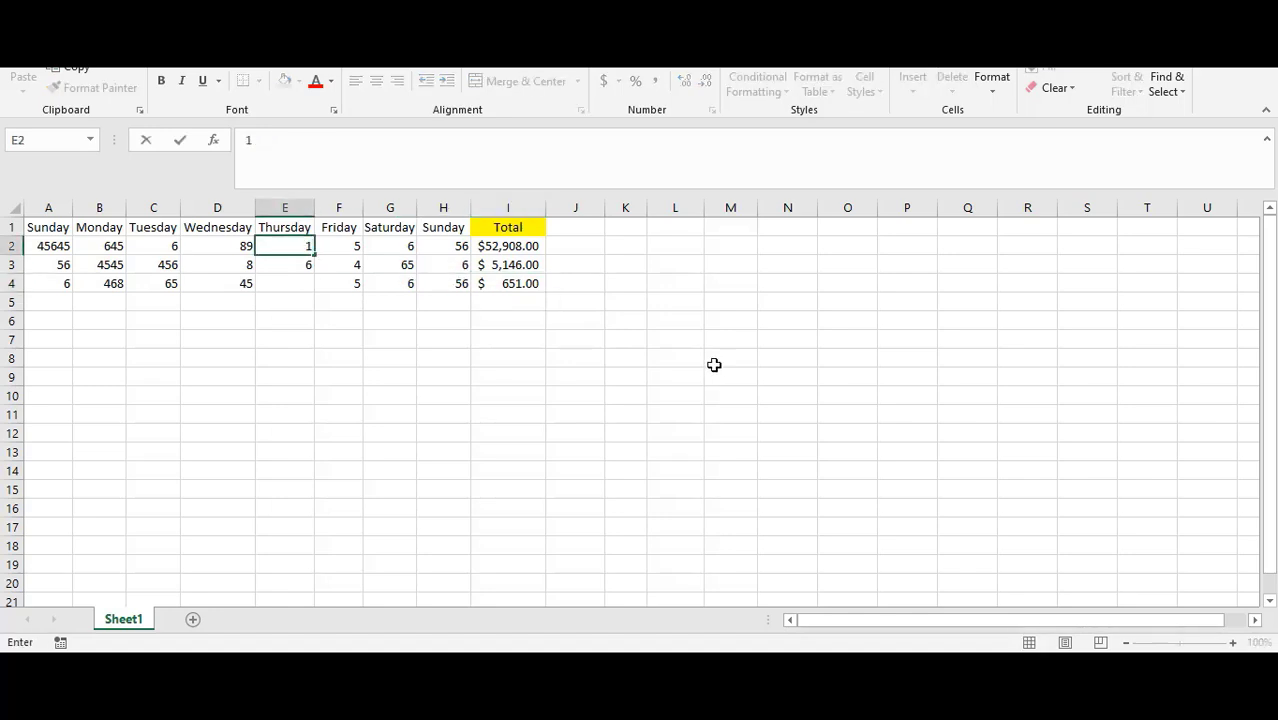
key("Return")
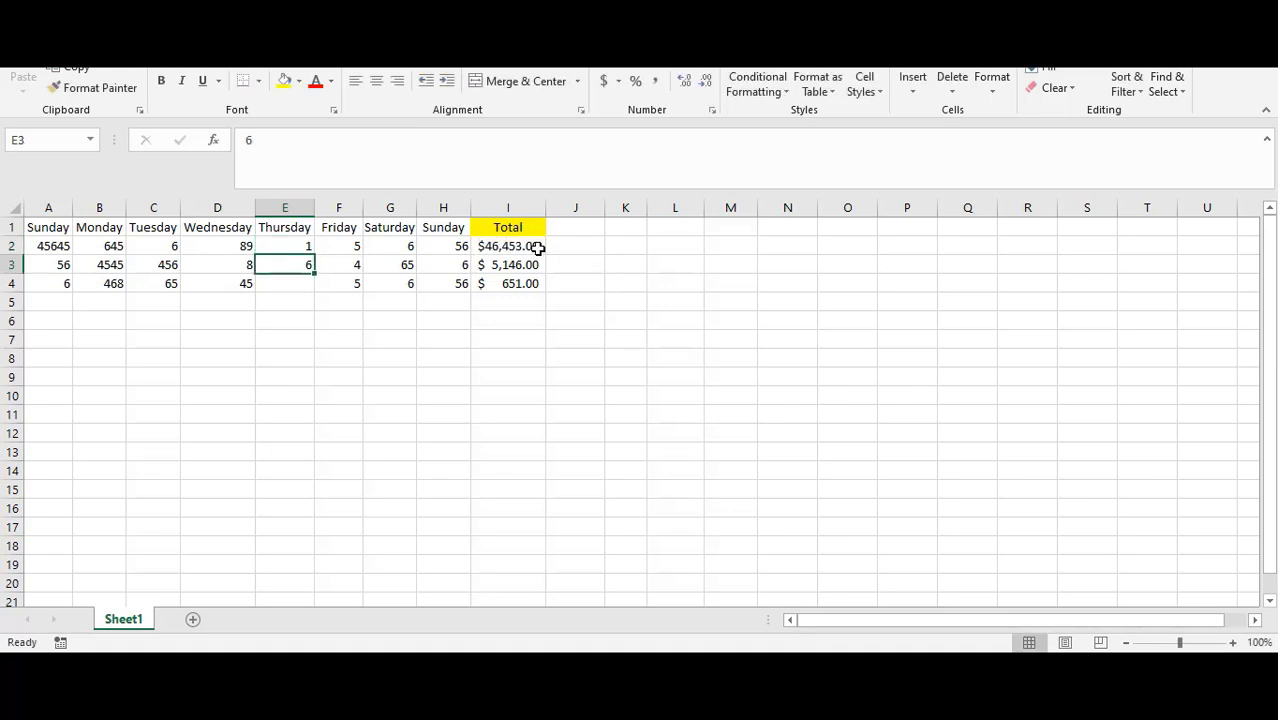
Step: Change the Sunday value in A2 to 2
left_click(540, 246)
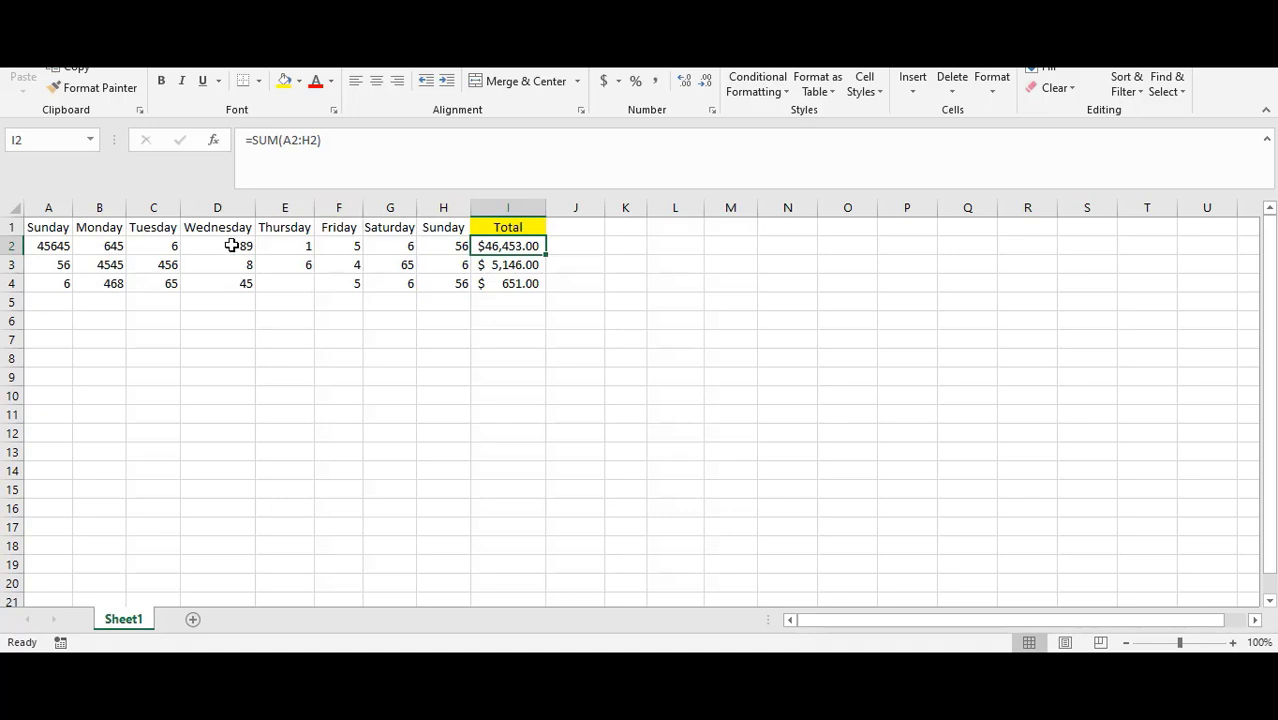
left_click(62, 246)
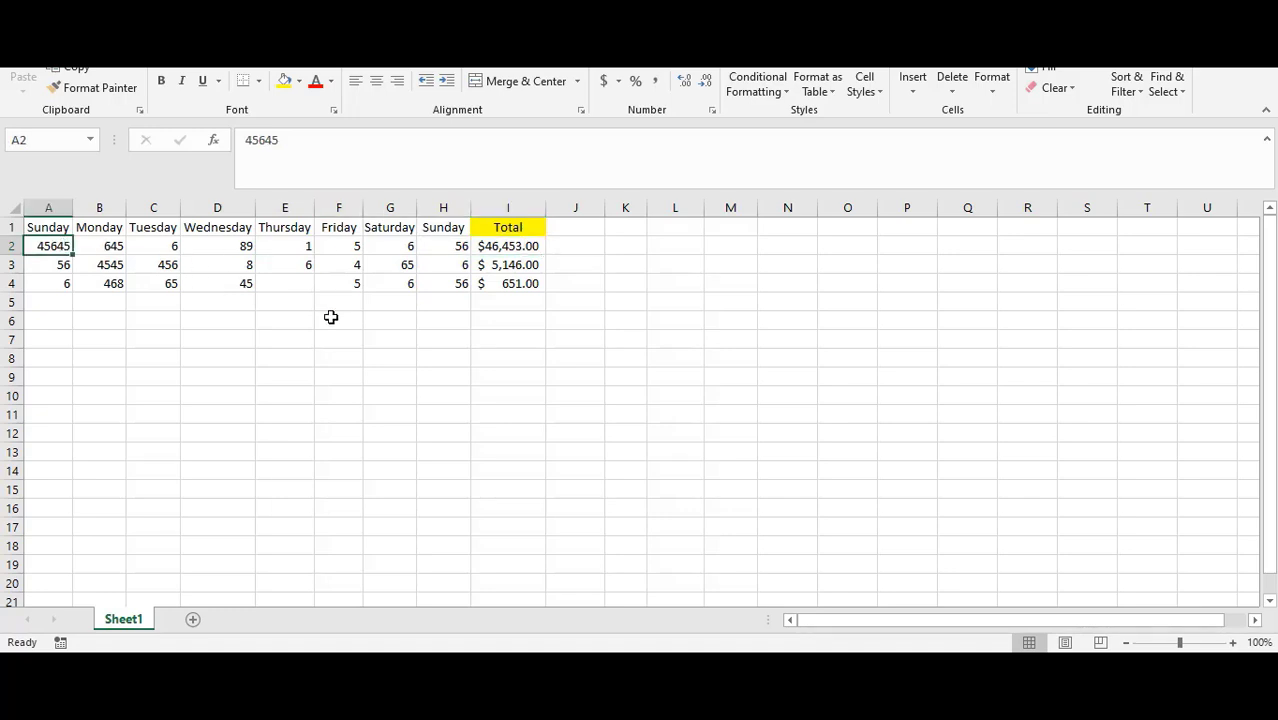
type("2")
key("Return")
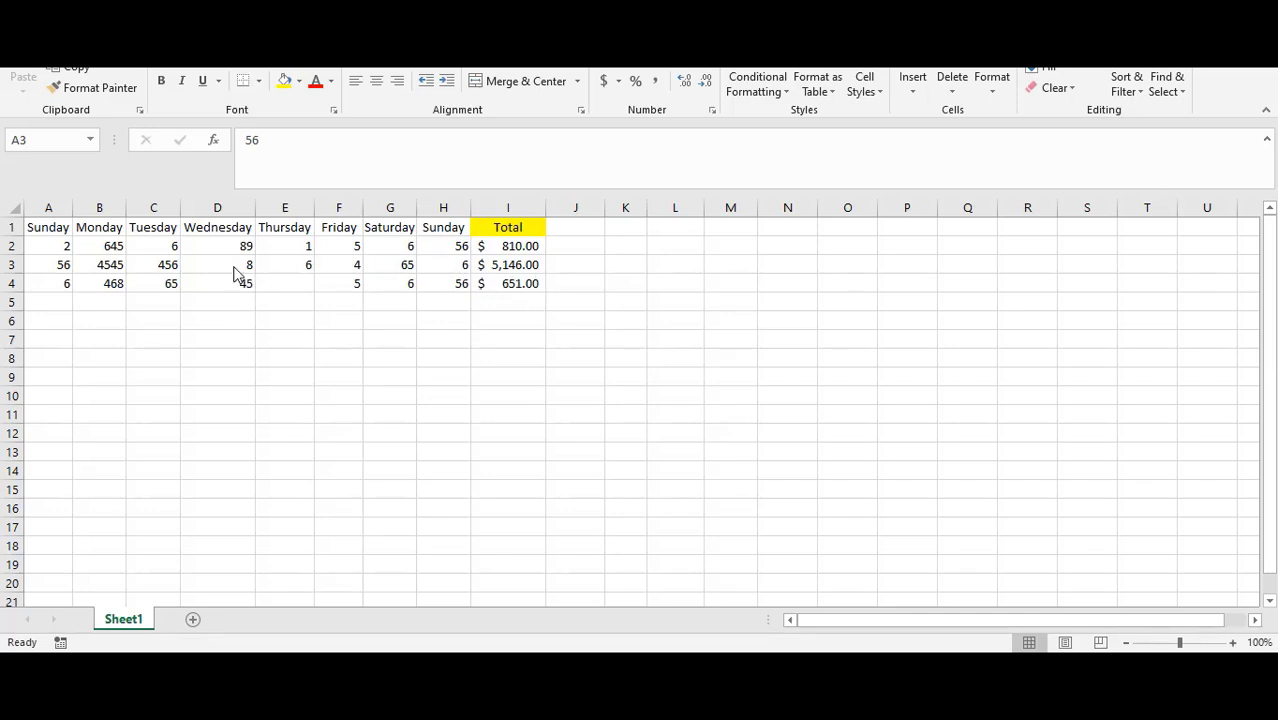
double_click(522, 247)
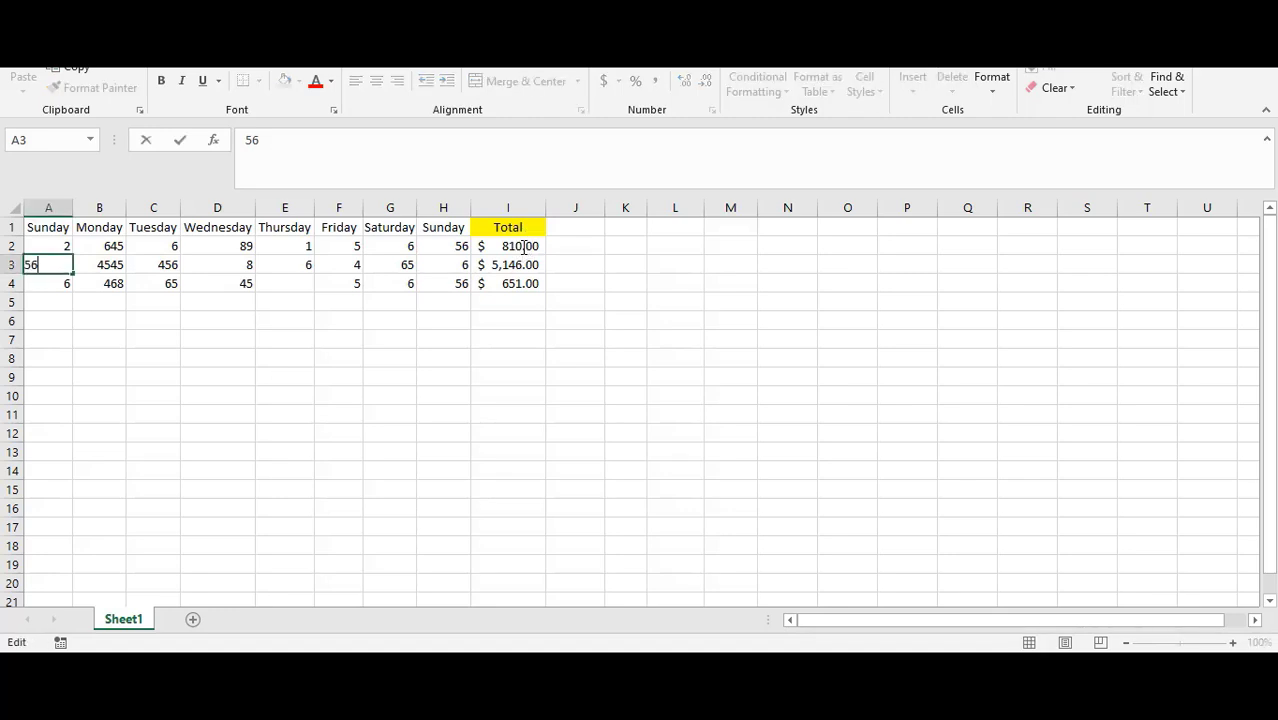
key("Escape")
left_click(522, 286)
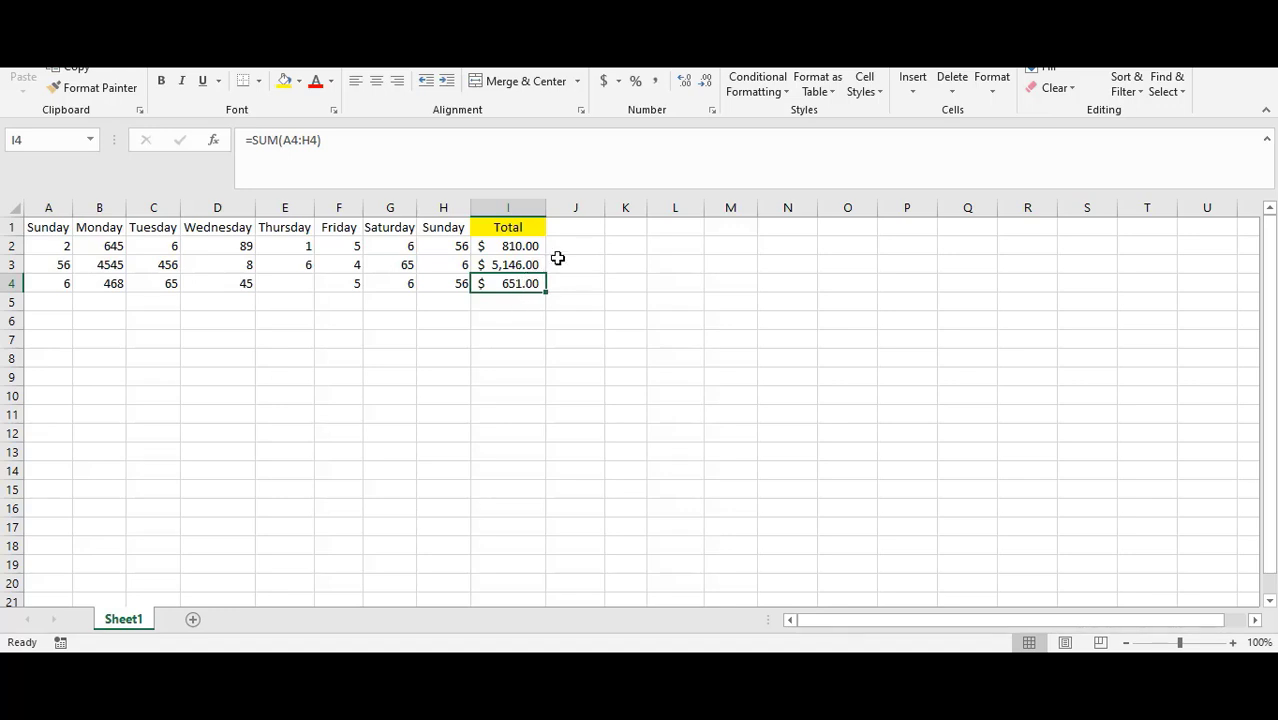
Step: Apply the Heading 1 cell style to the header row A1:I1
left_click(51, 227)
left_click_drag(40, 228, 510, 230)
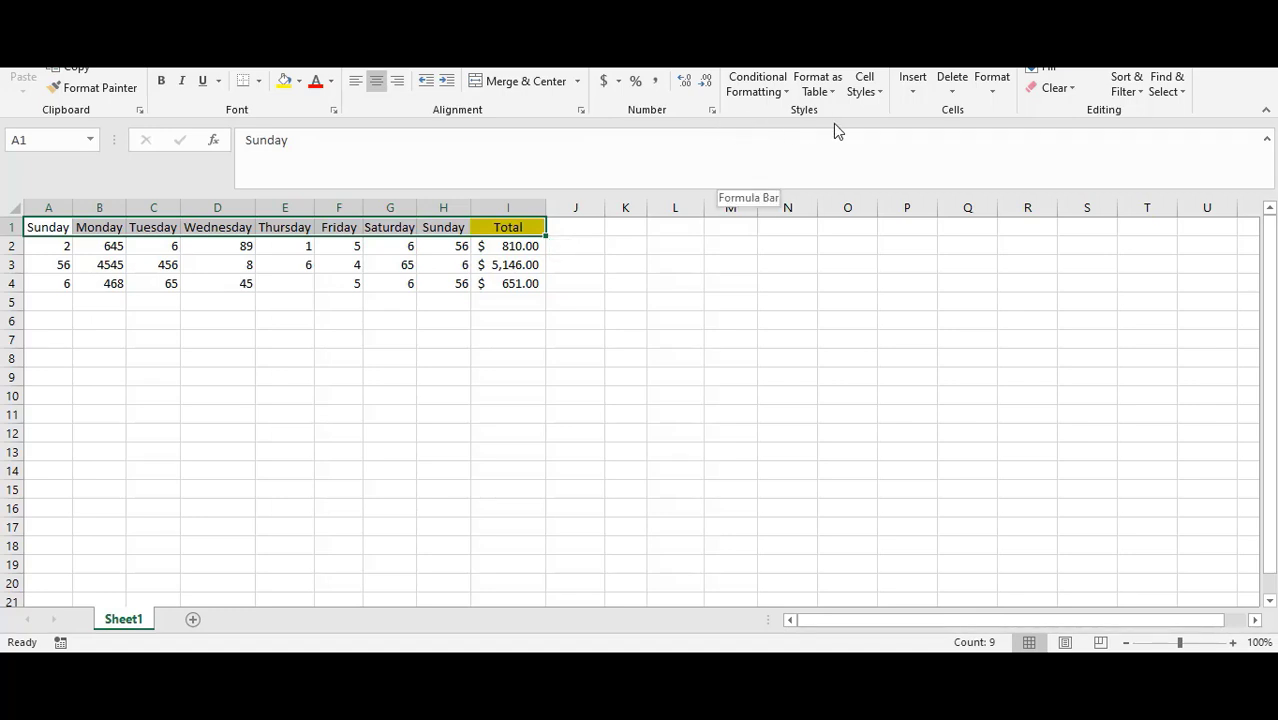
left_click(881, 94)
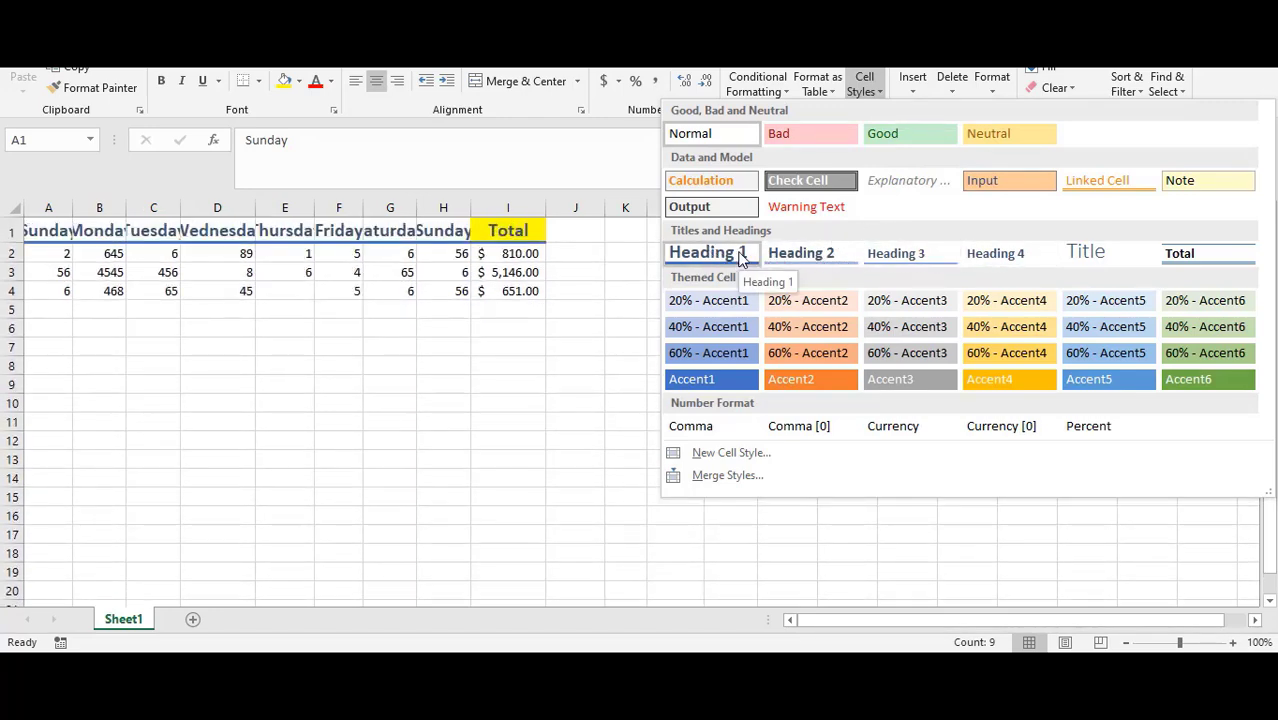
left_click(741, 257)
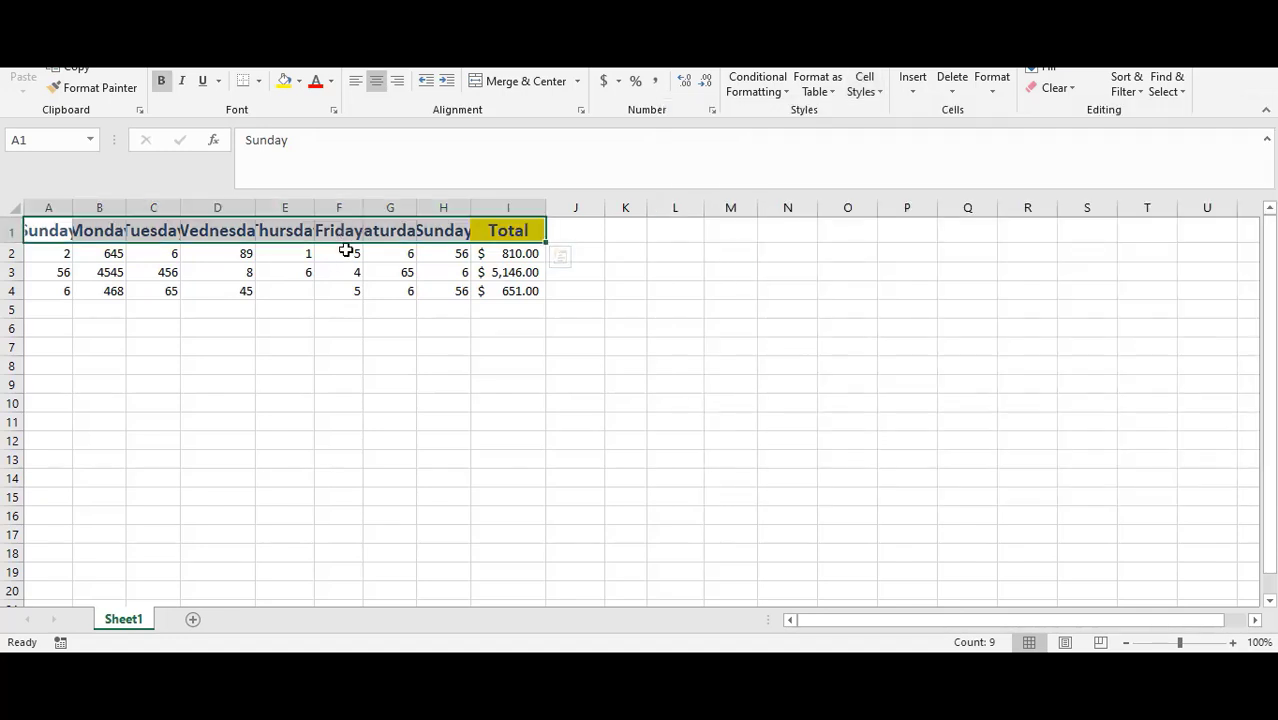
Step: Autofit the widths of columns A through I to fit the headings
double_click(74, 210)
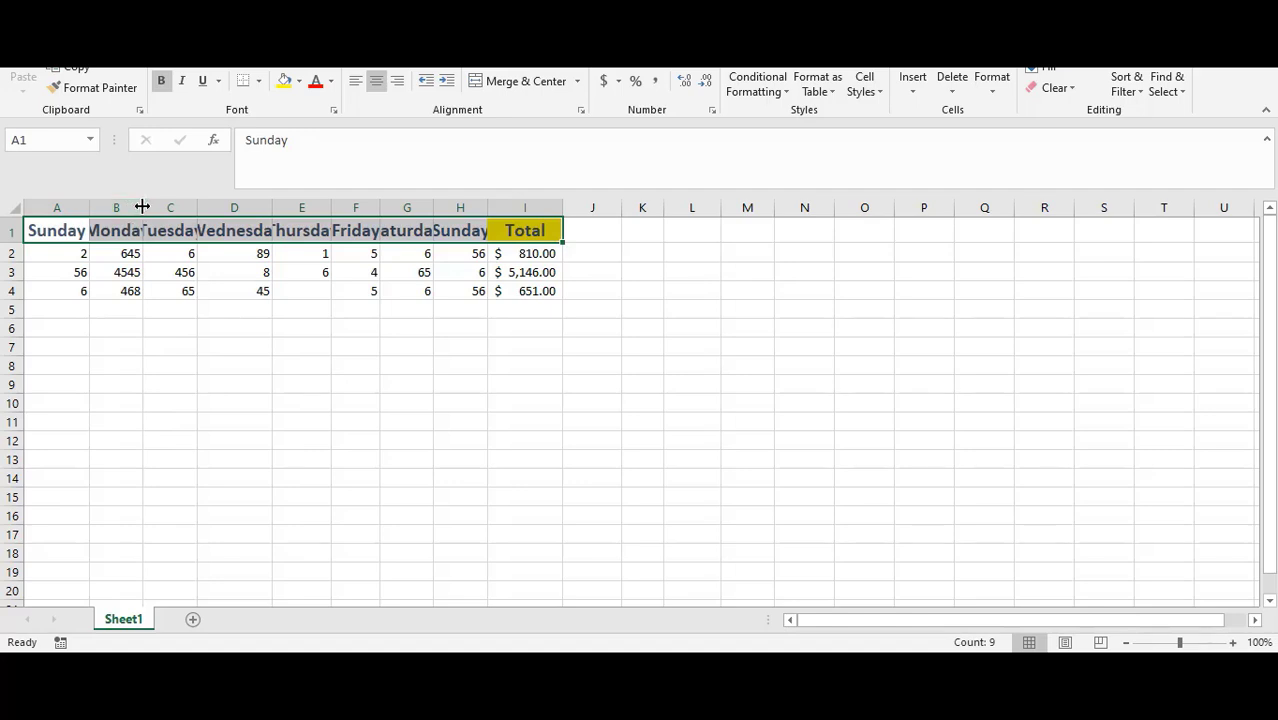
double_click(143, 210)
double_click(215, 209)
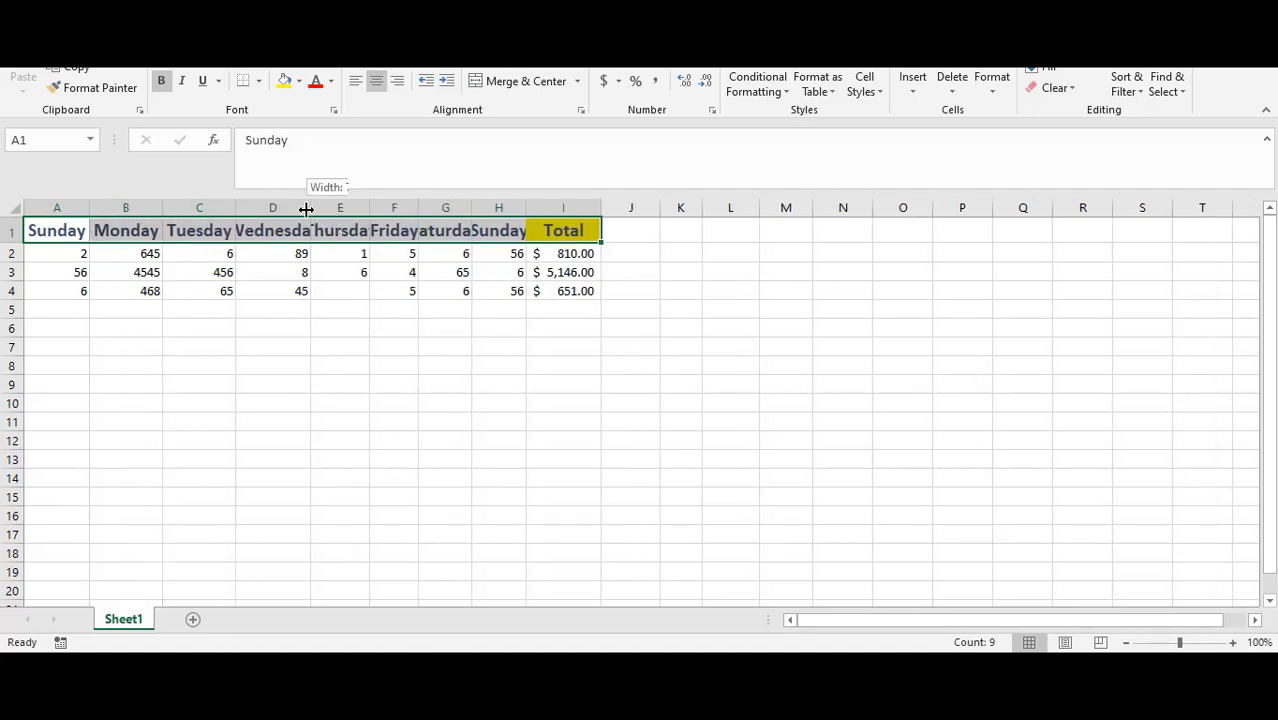
double_click(309, 209)
double_click(396, 208)
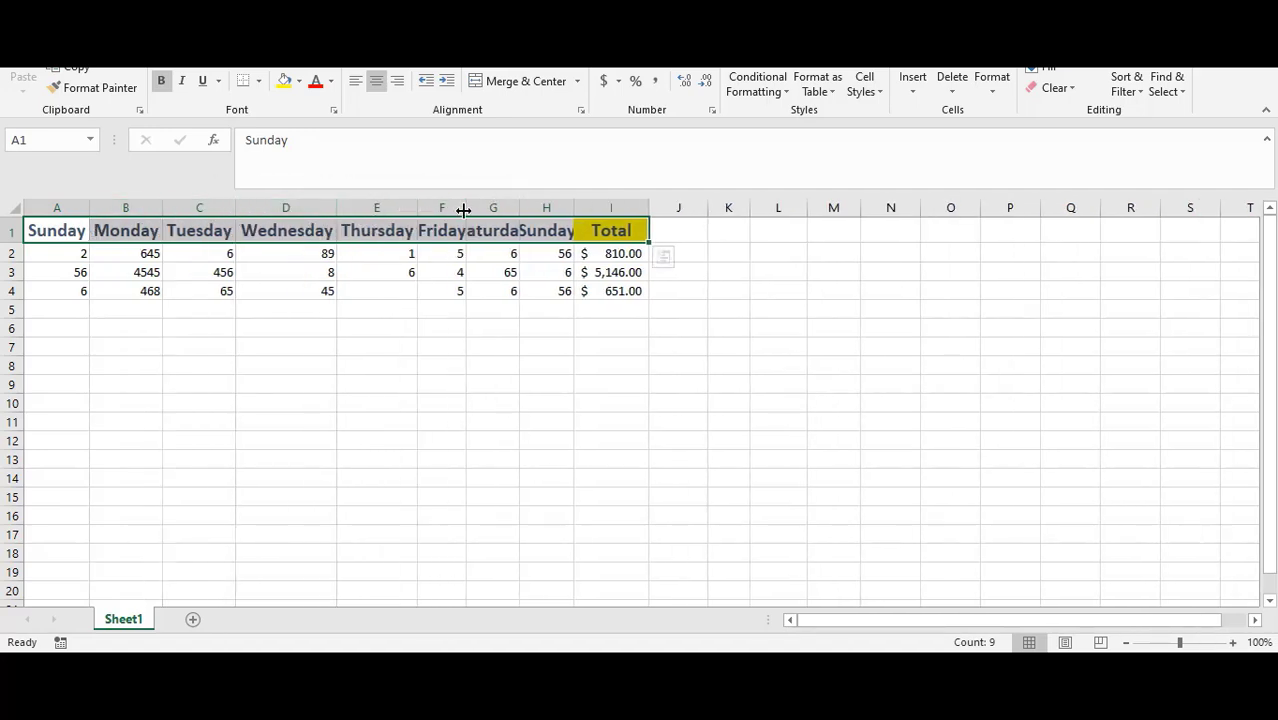
double_click(466, 208)
double_click(530, 208)
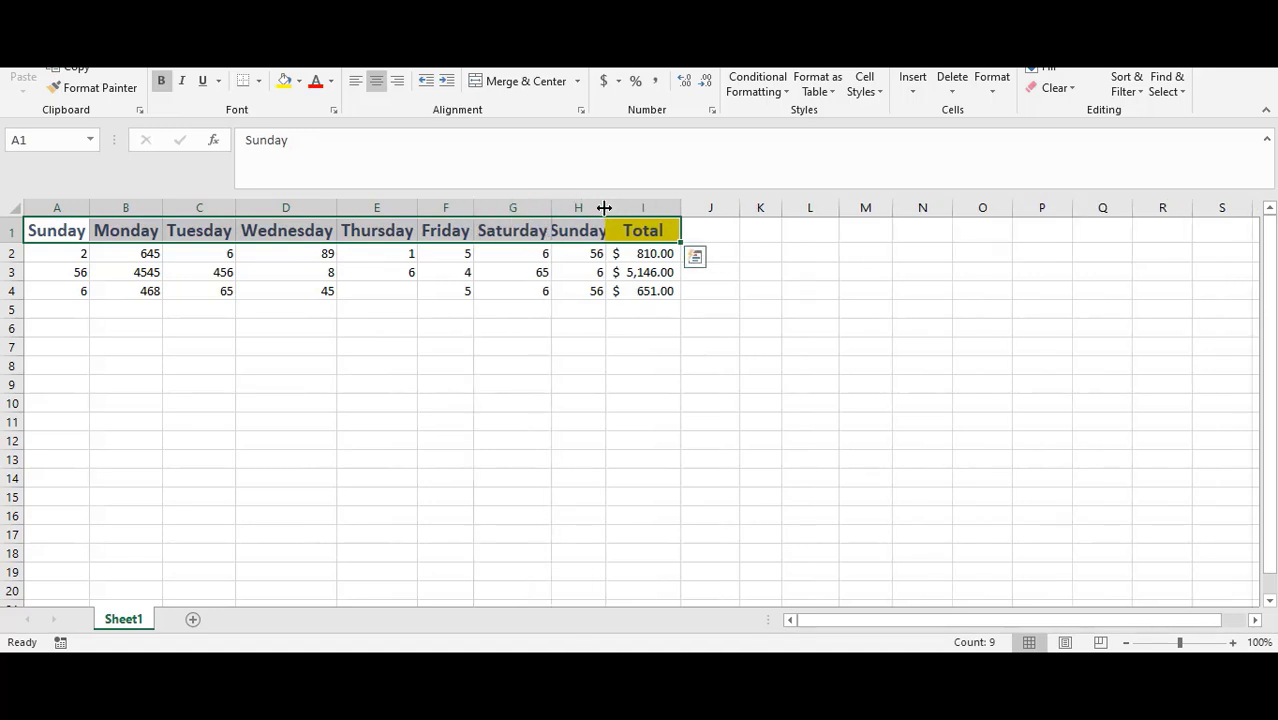
double_click(603, 208)
double_click(690, 207)
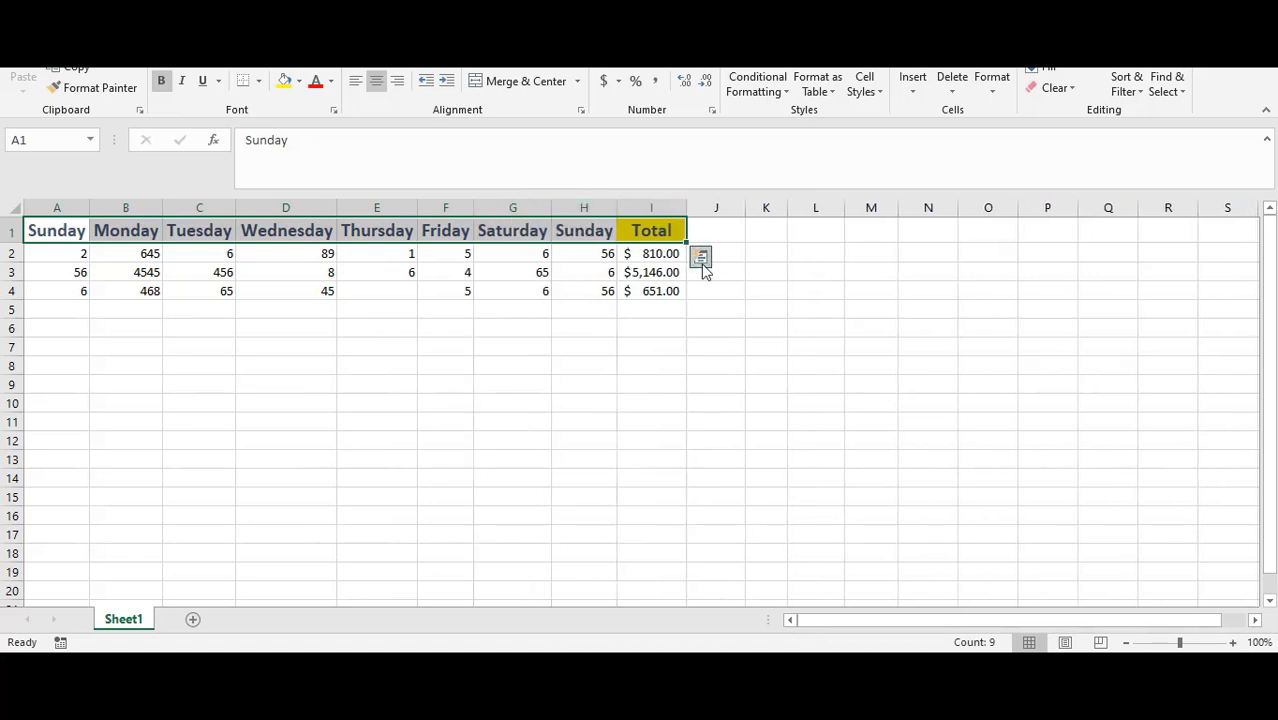
left_click(758, 287)
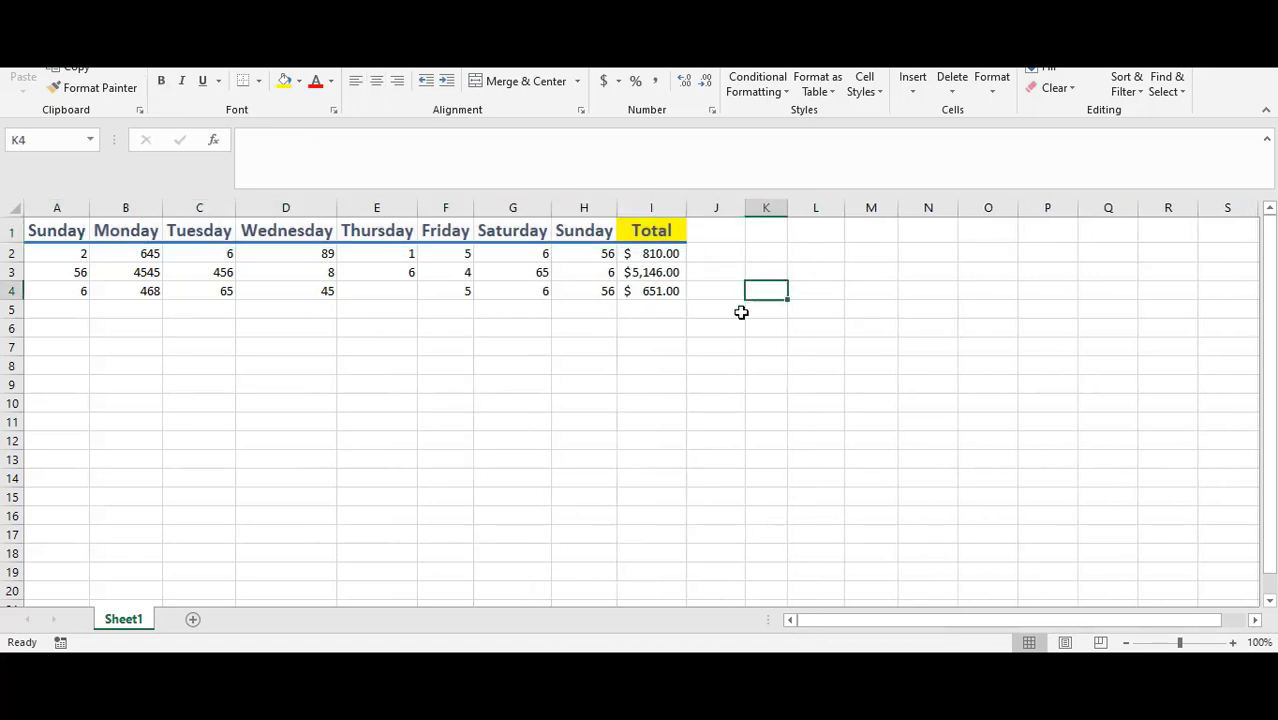
Step: Apply the Accounting format to A2:I4 and decrease the decimals to none
left_click(62, 256)
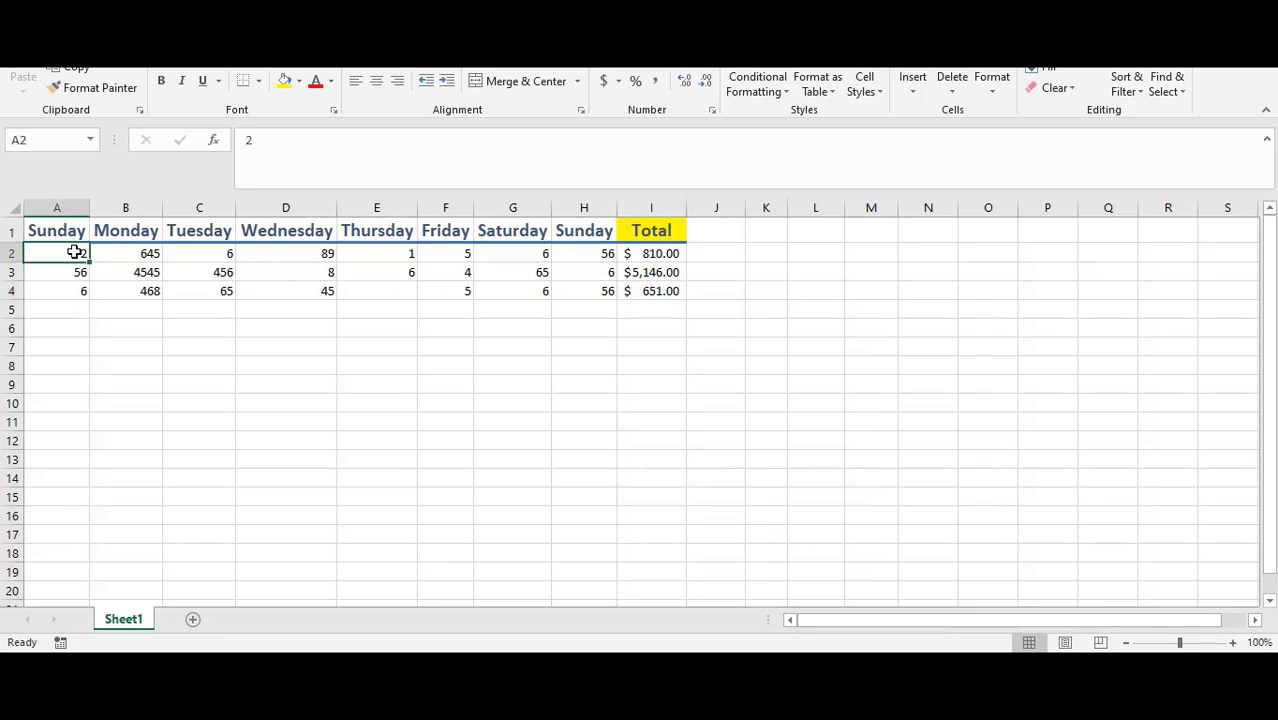
left_click_drag(70, 253, 648, 291)
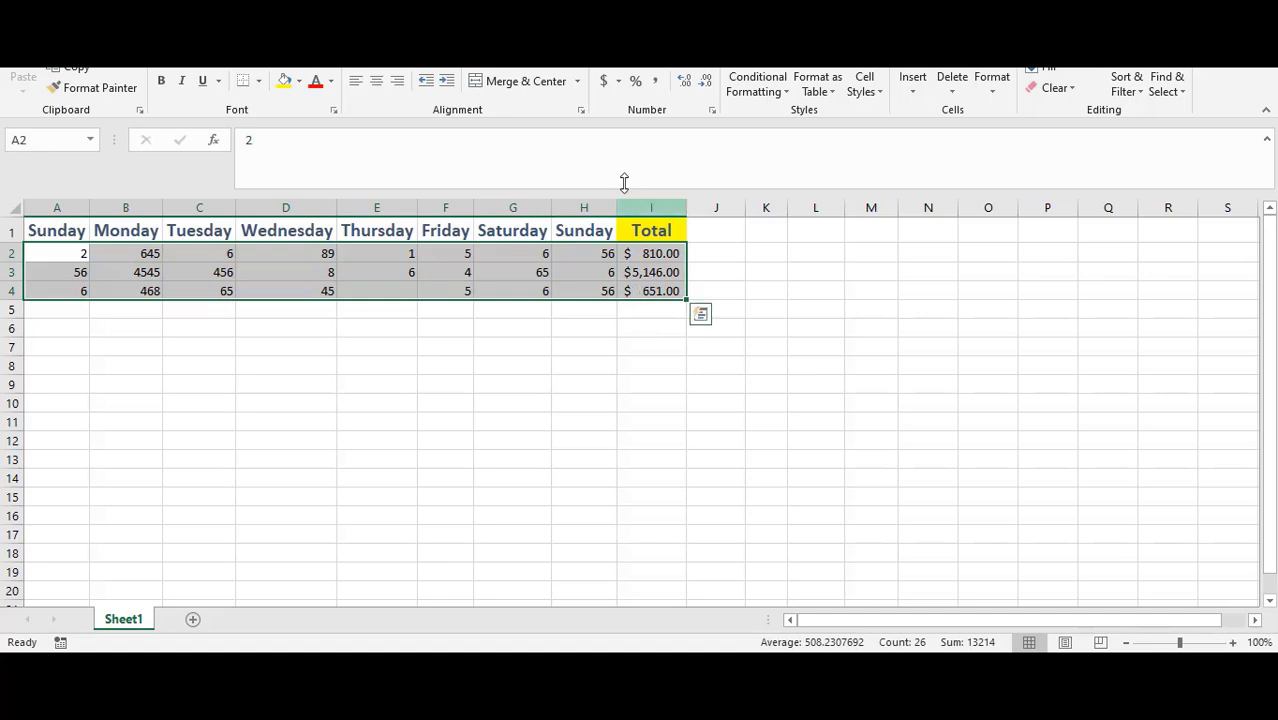
left_click(604, 82)
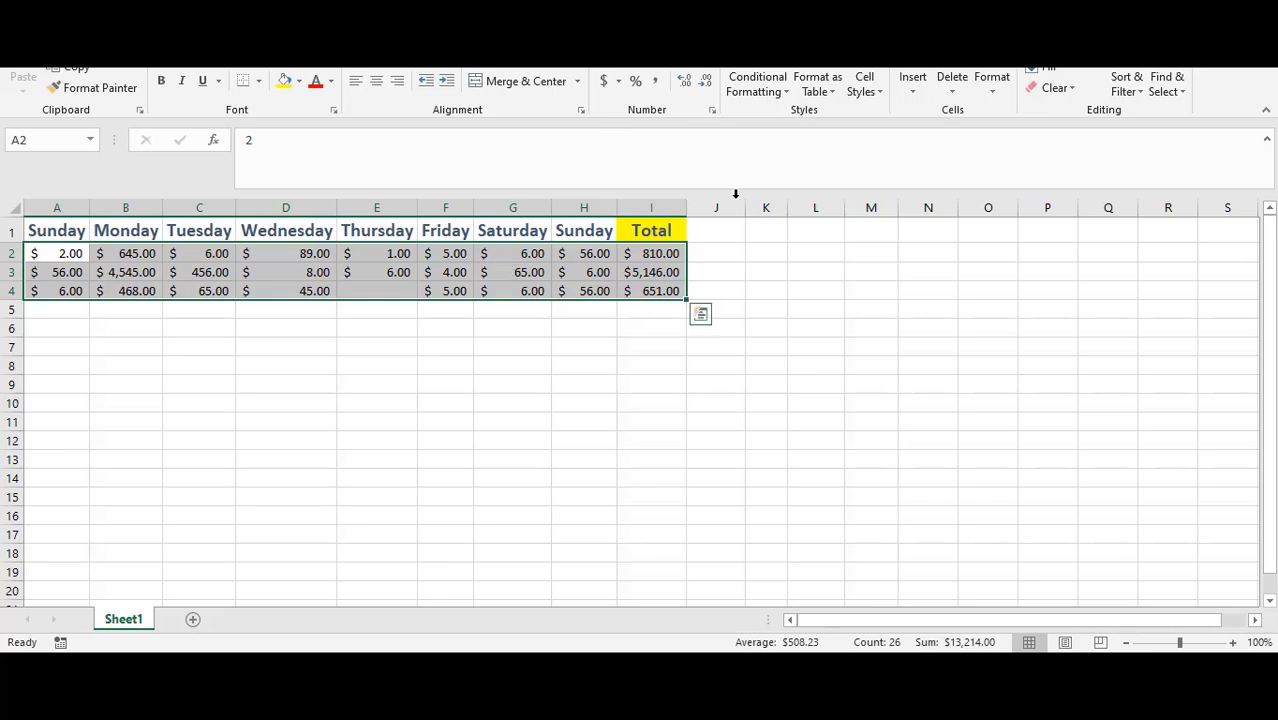
left_click(707, 84)
left_click(707, 84)
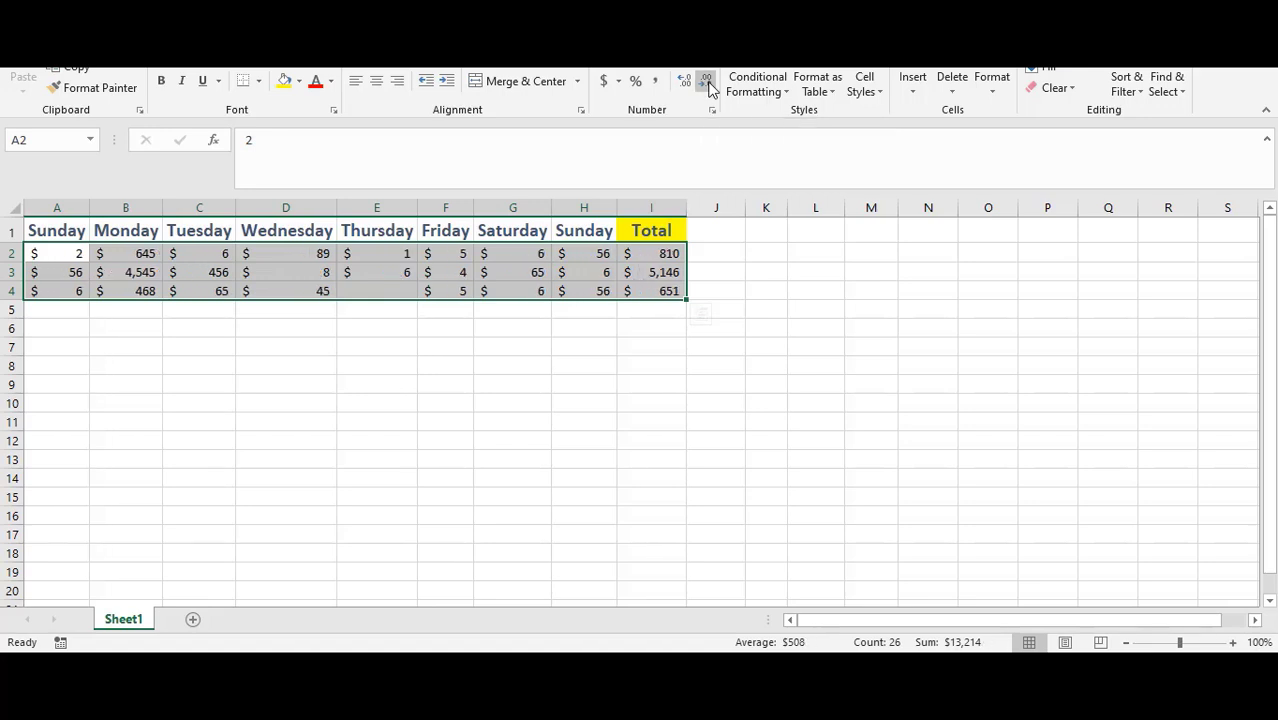
left_click(680, 327)
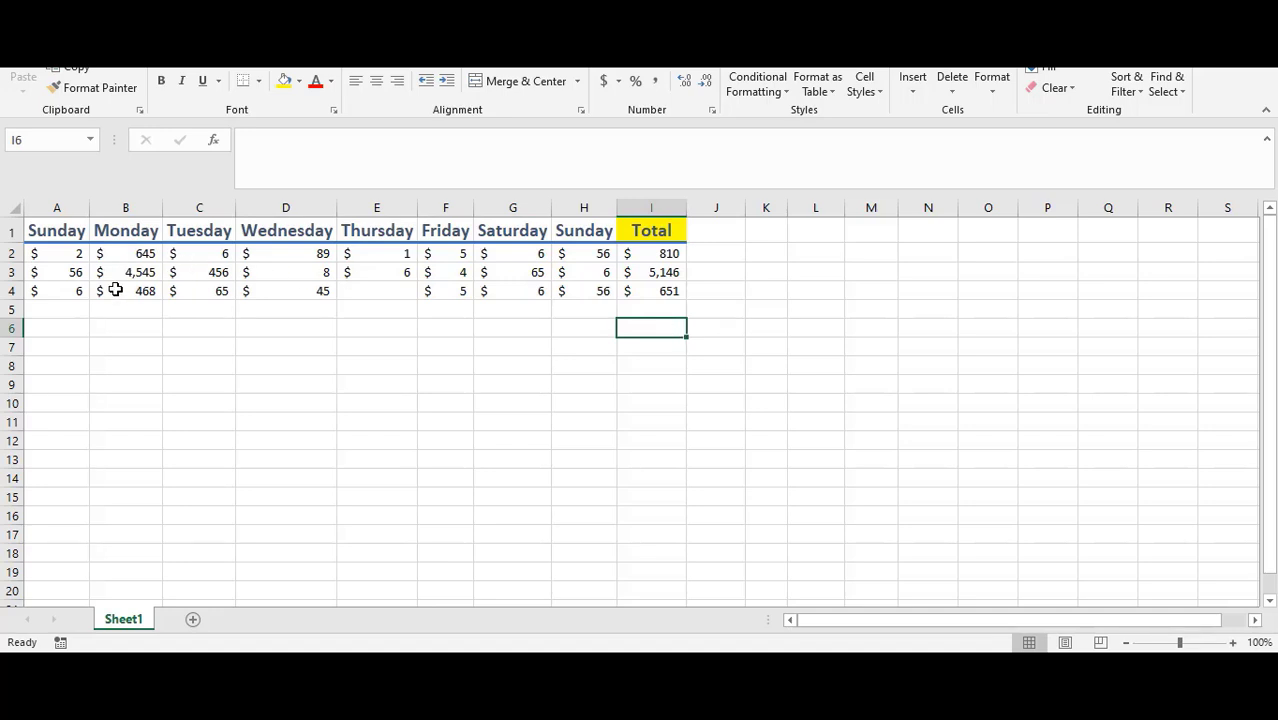
Step: Add a thick outside border around the table A1:I4
left_click_drag(45, 235, 658, 291)
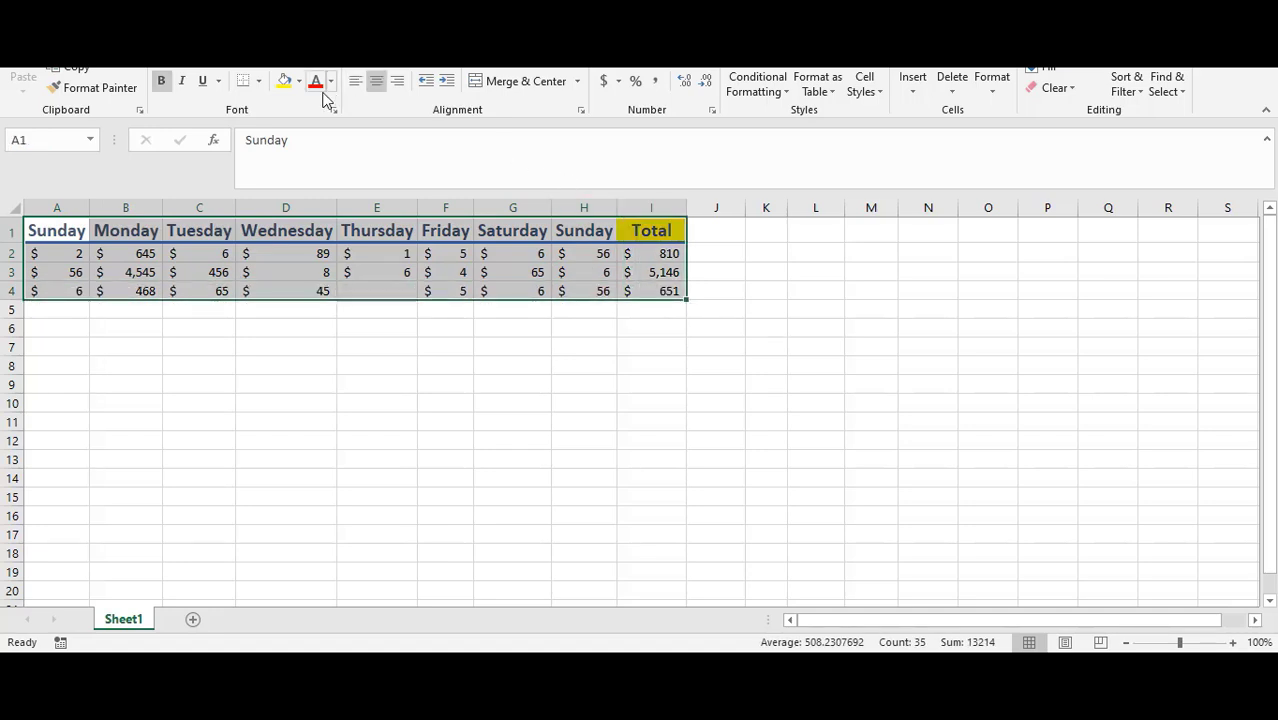
left_click(259, 82)
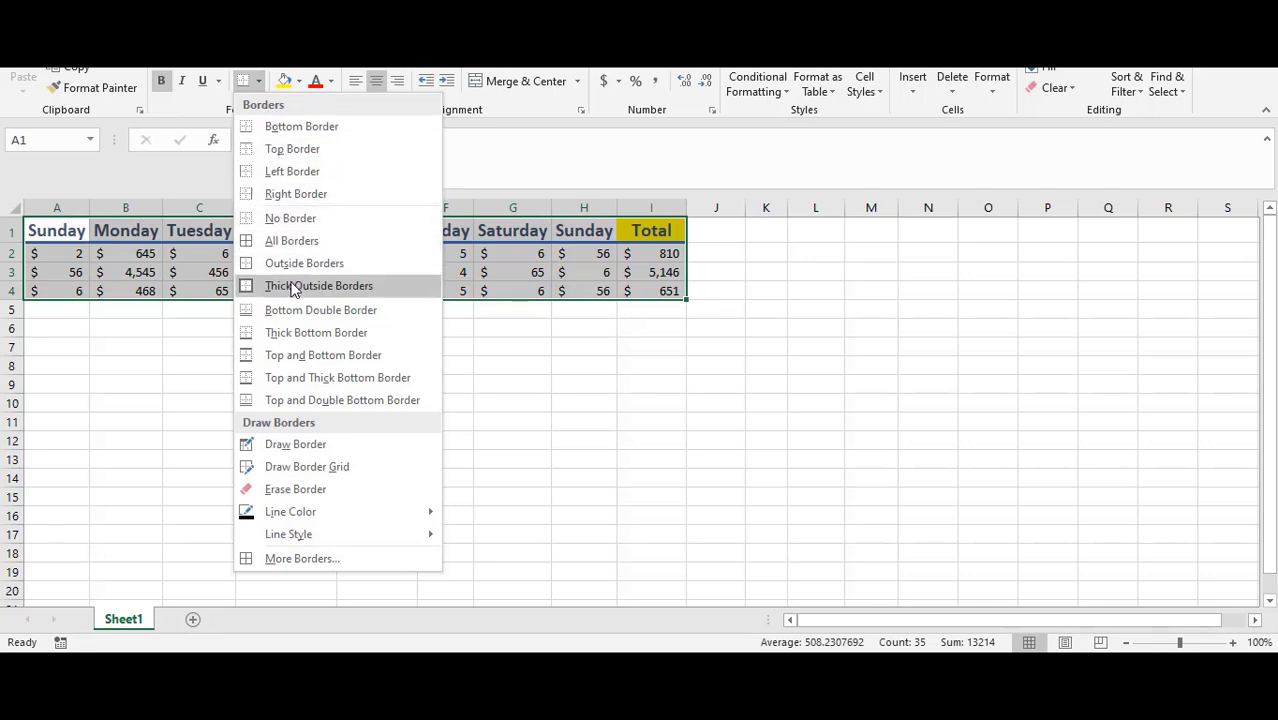
left_click(368, 288)
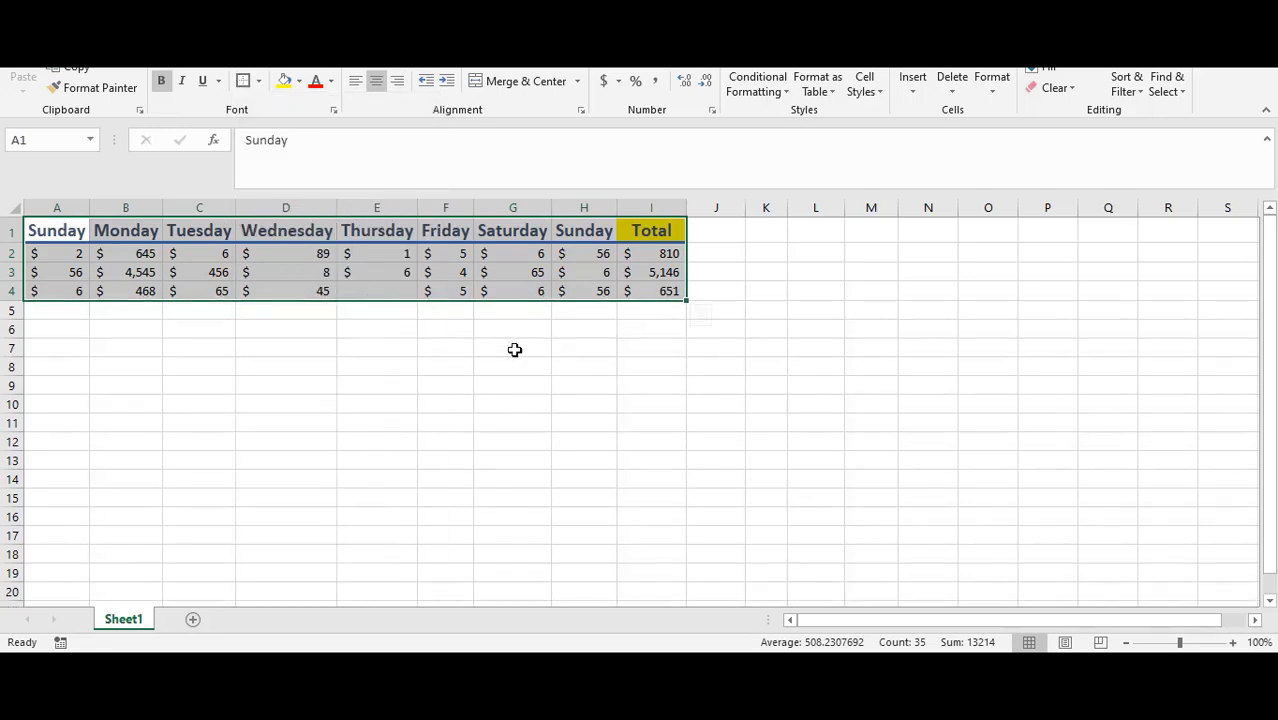
left_click(580, 366)
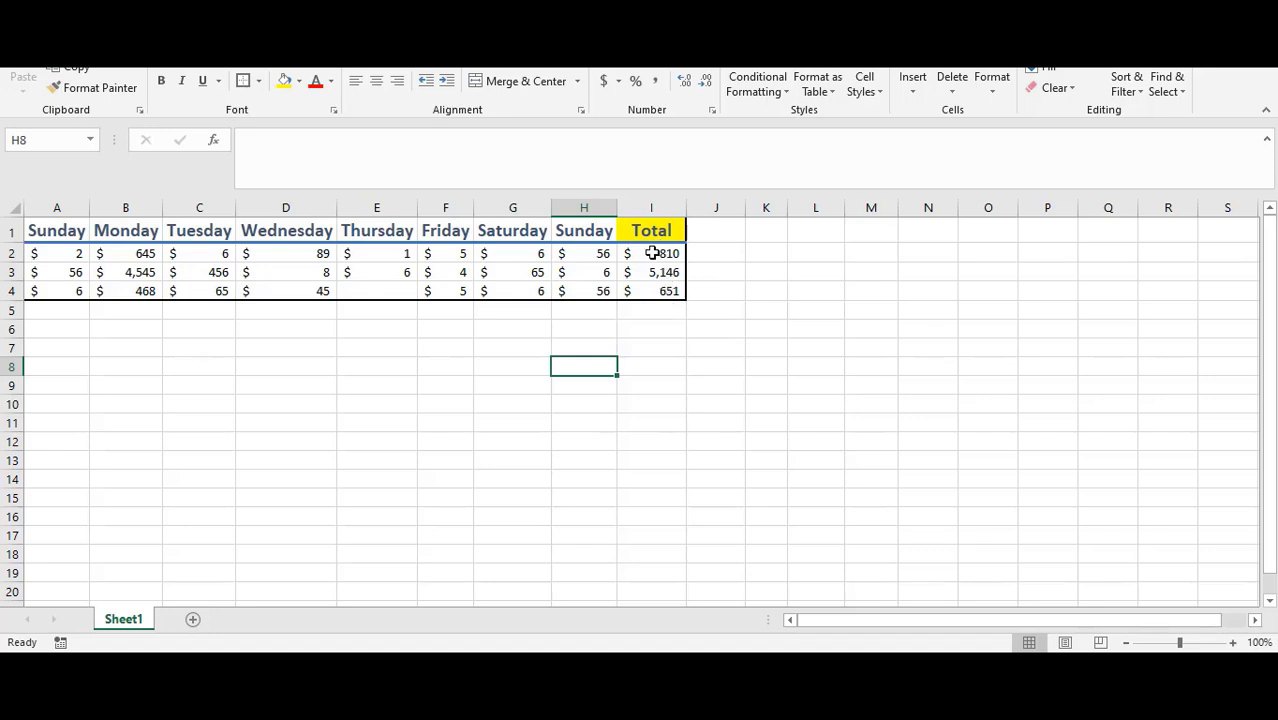
Step: Fill the totals I2:I4 with yellow
left_click_drag(652, 253, 656, 288)
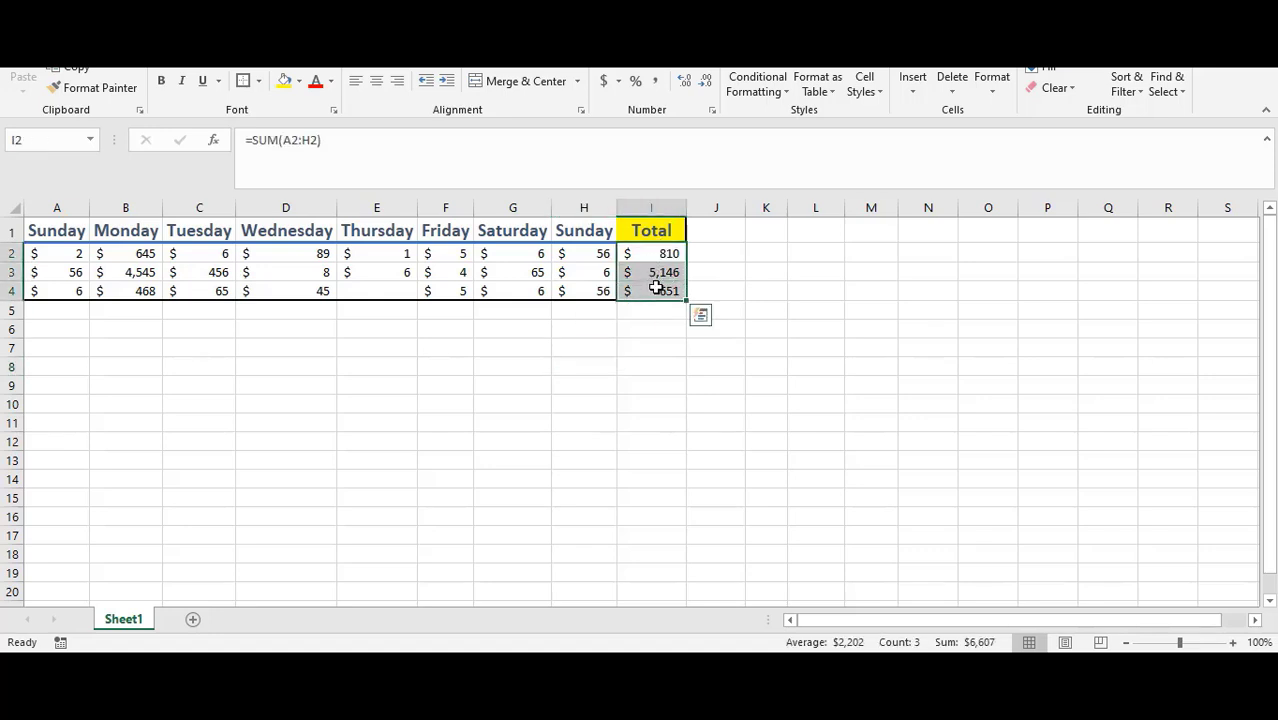
left_click(298, 81)
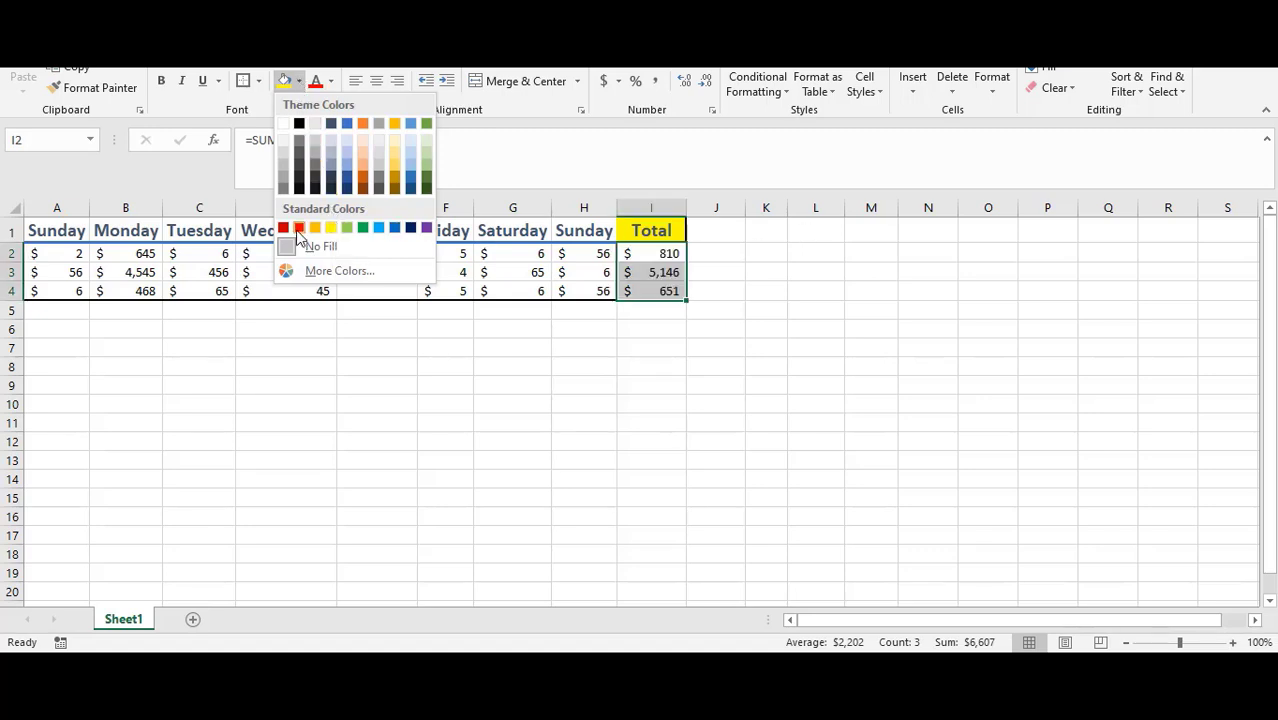
left_click(335, 228)
left_click(893, 321)
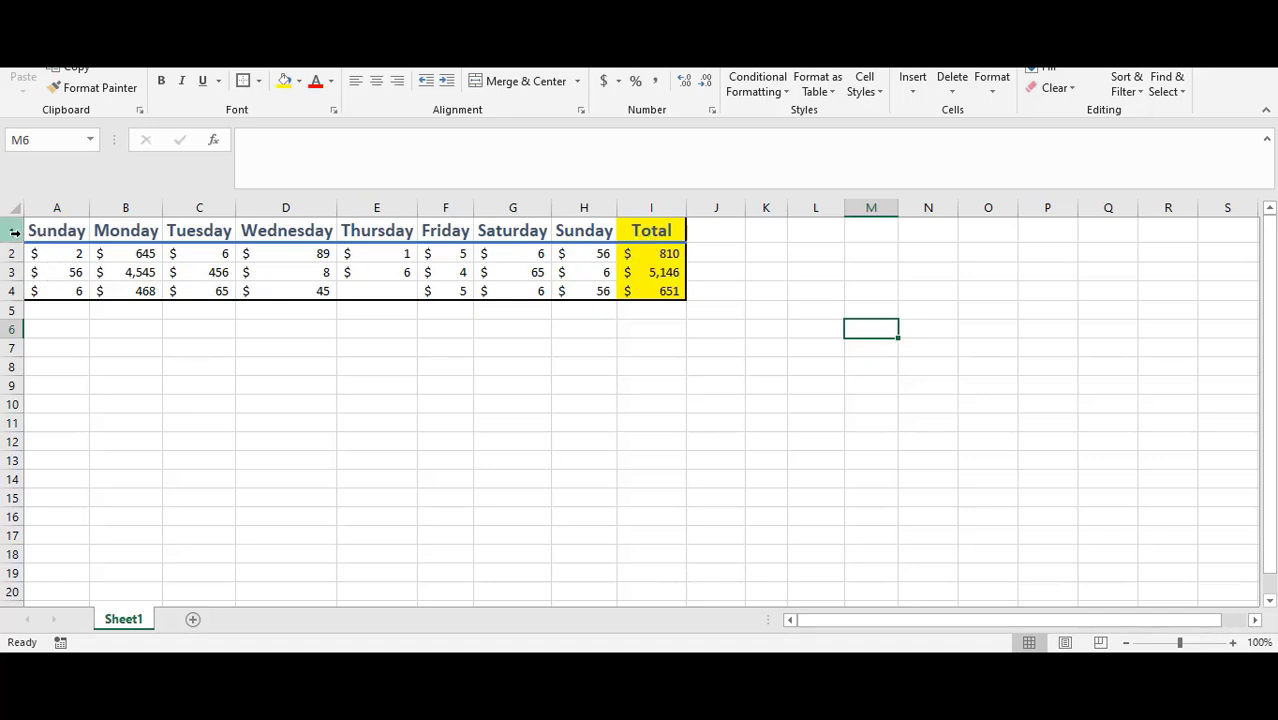
Step: Insert a new empty column before column A
left_click(45, 207)
right_click(45, 207)
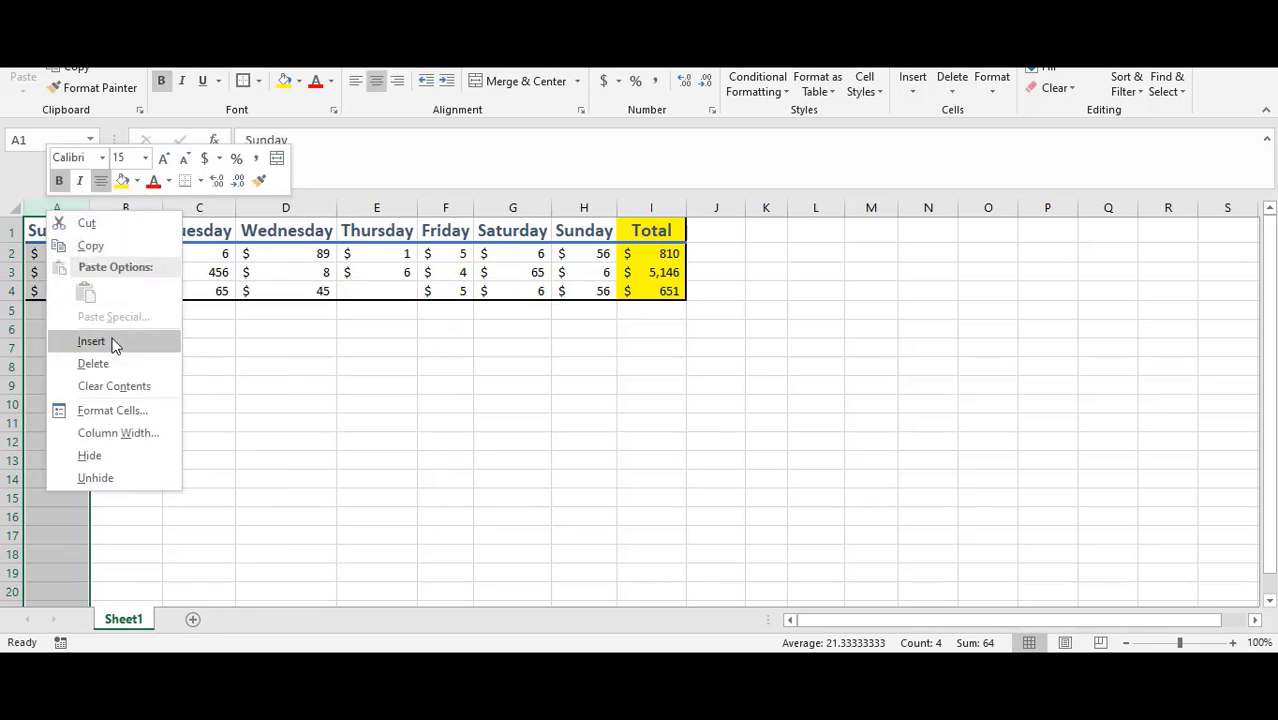
left_click(895, 357)
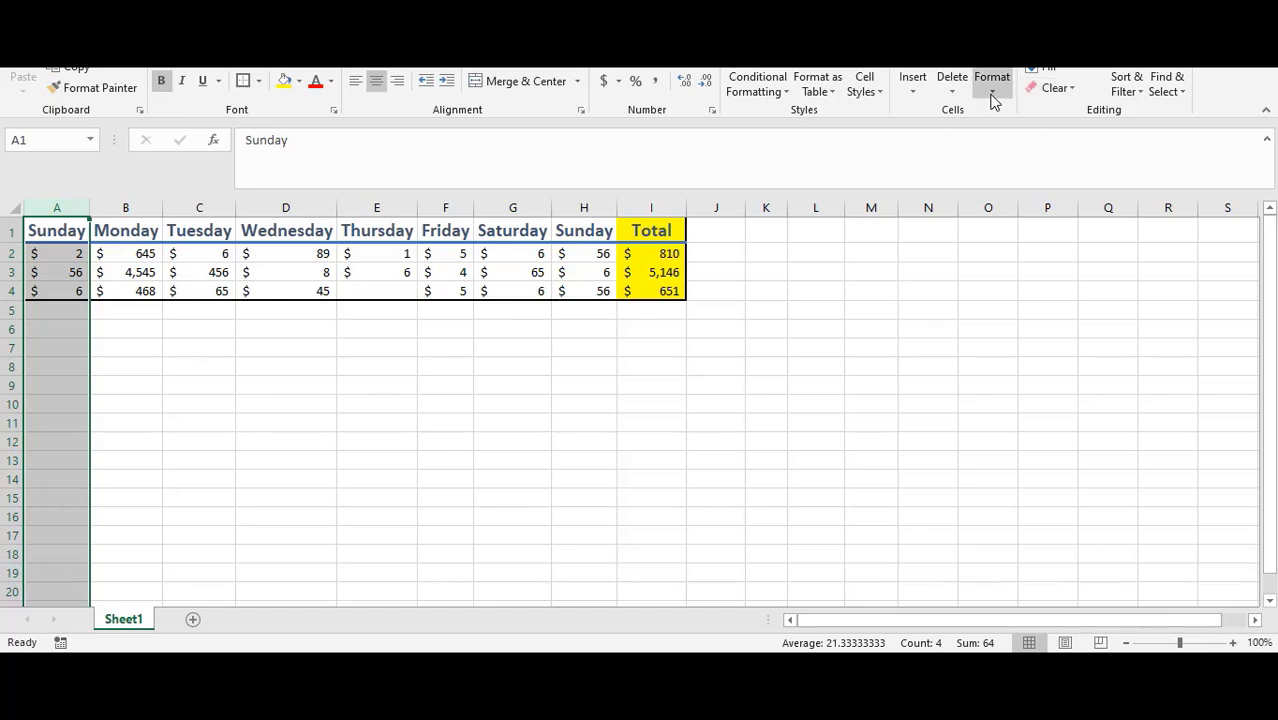
left_click(922, 94)
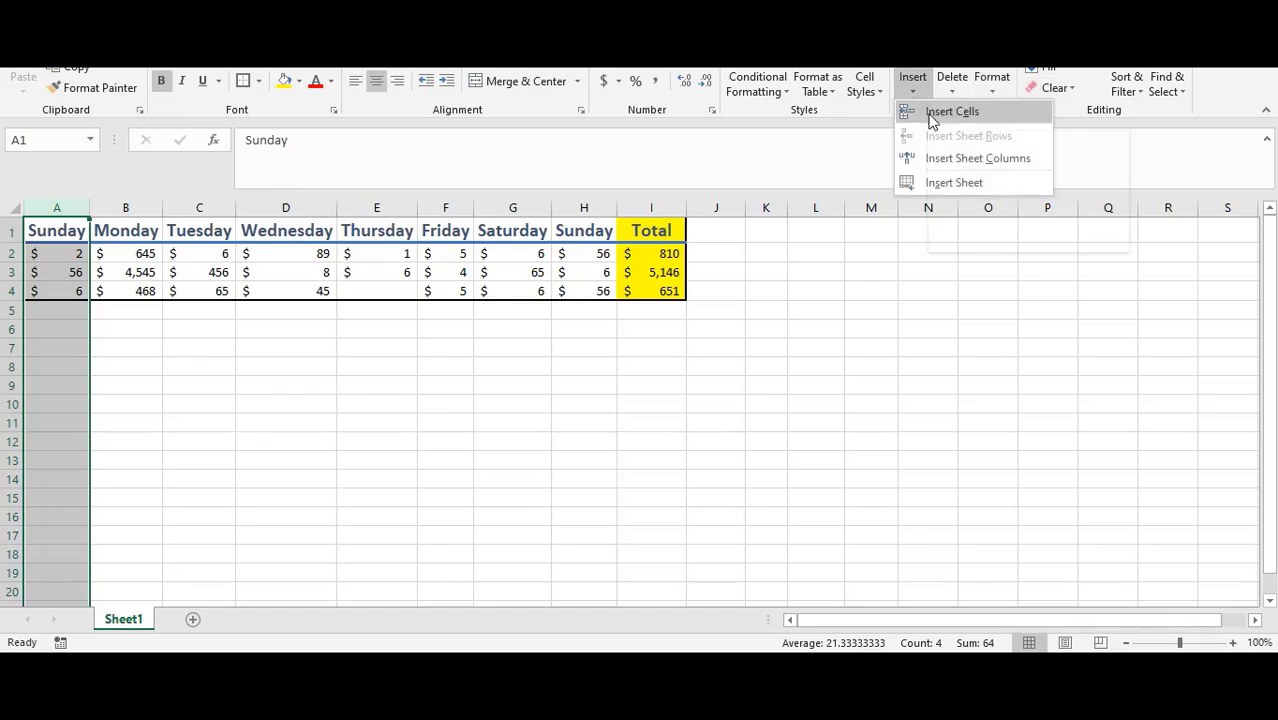
left_click(938, 114)
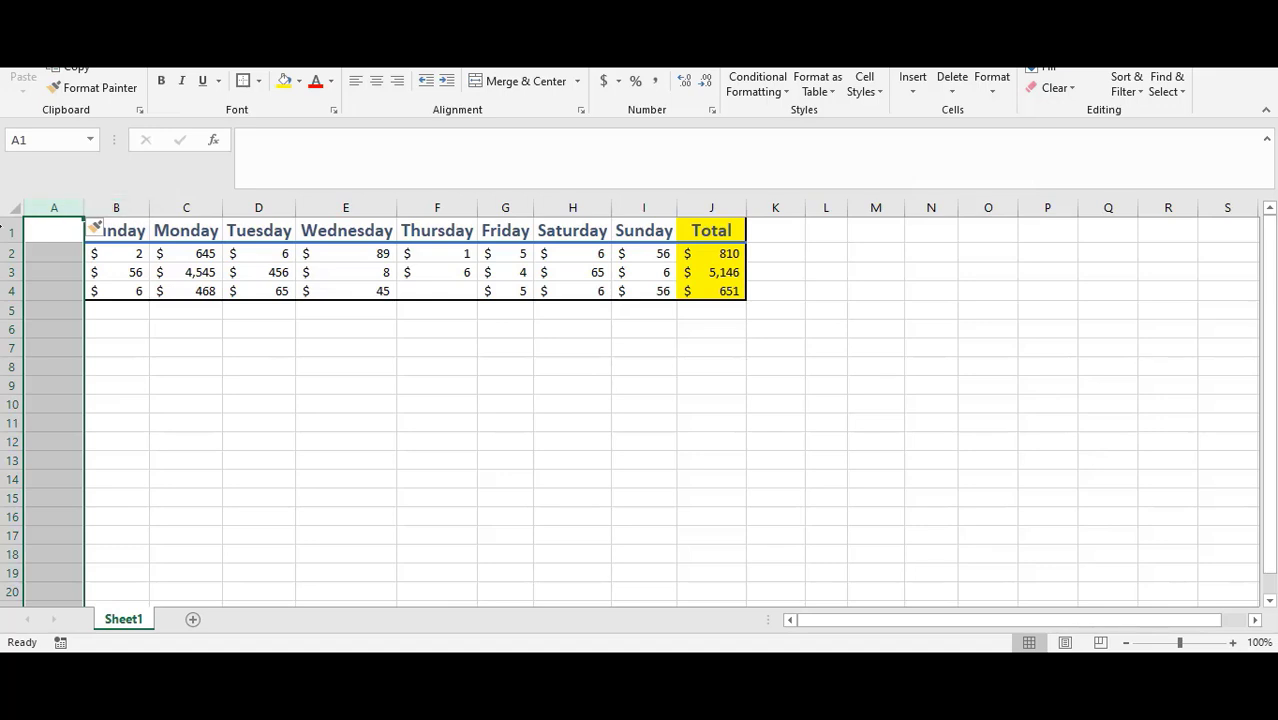
Step: Enter Total in cell A1
left_click(64, 231)
type("Tota")
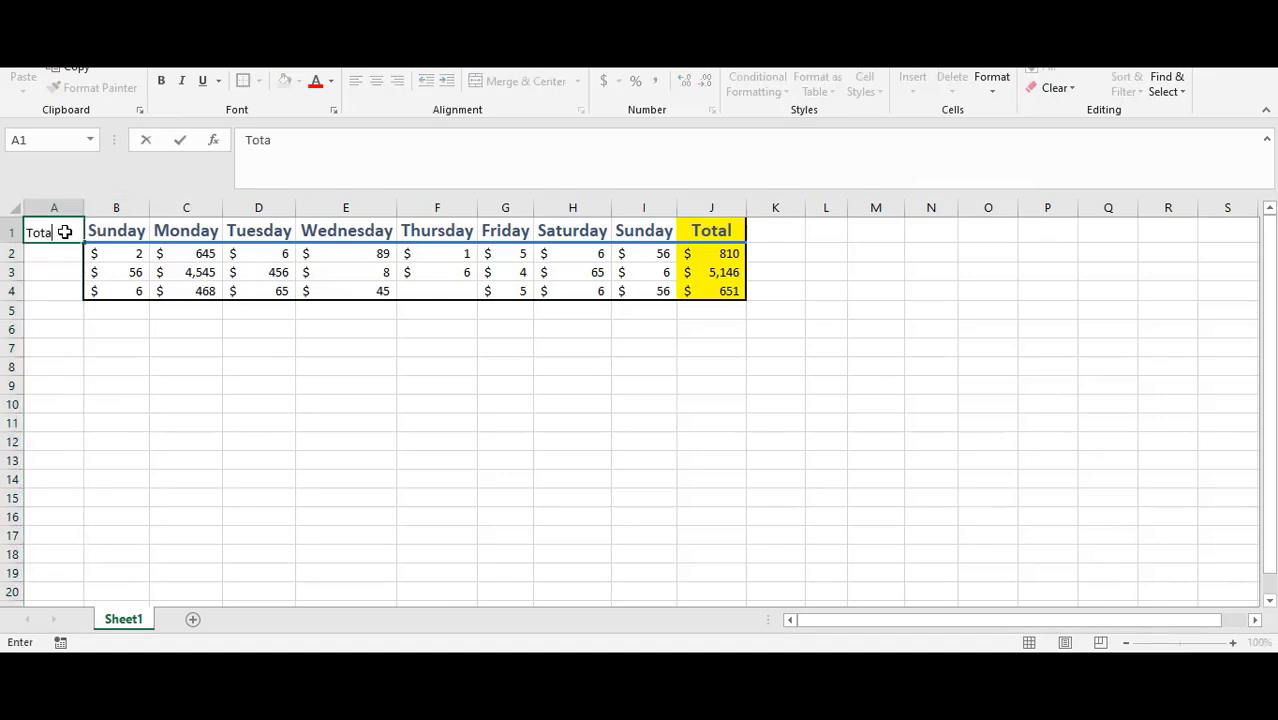
key("Return")
key("Return")
key("Return")
key("Return")
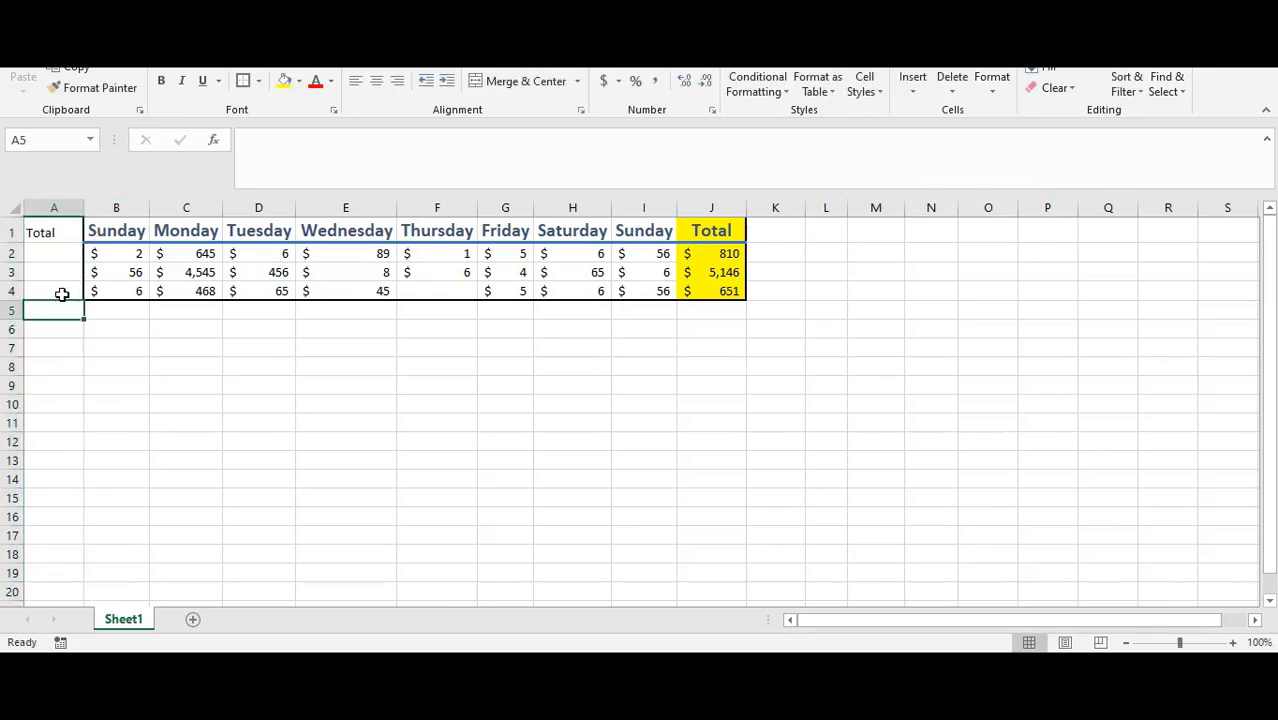
Step: Label the week rows in A2:A4 as Week 1, Week 2 and Week 3
left_click(52, 291)
left_click(54, 254)
type("W")
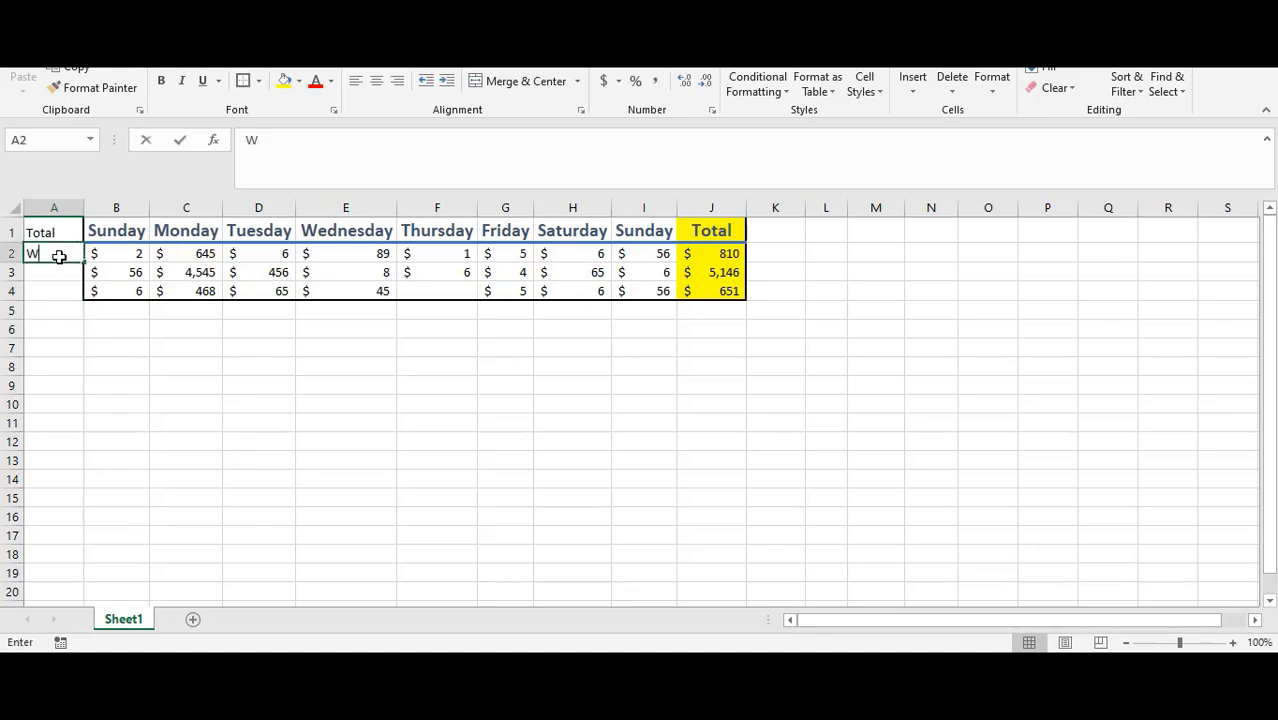
type("eek 1")
key("Return")
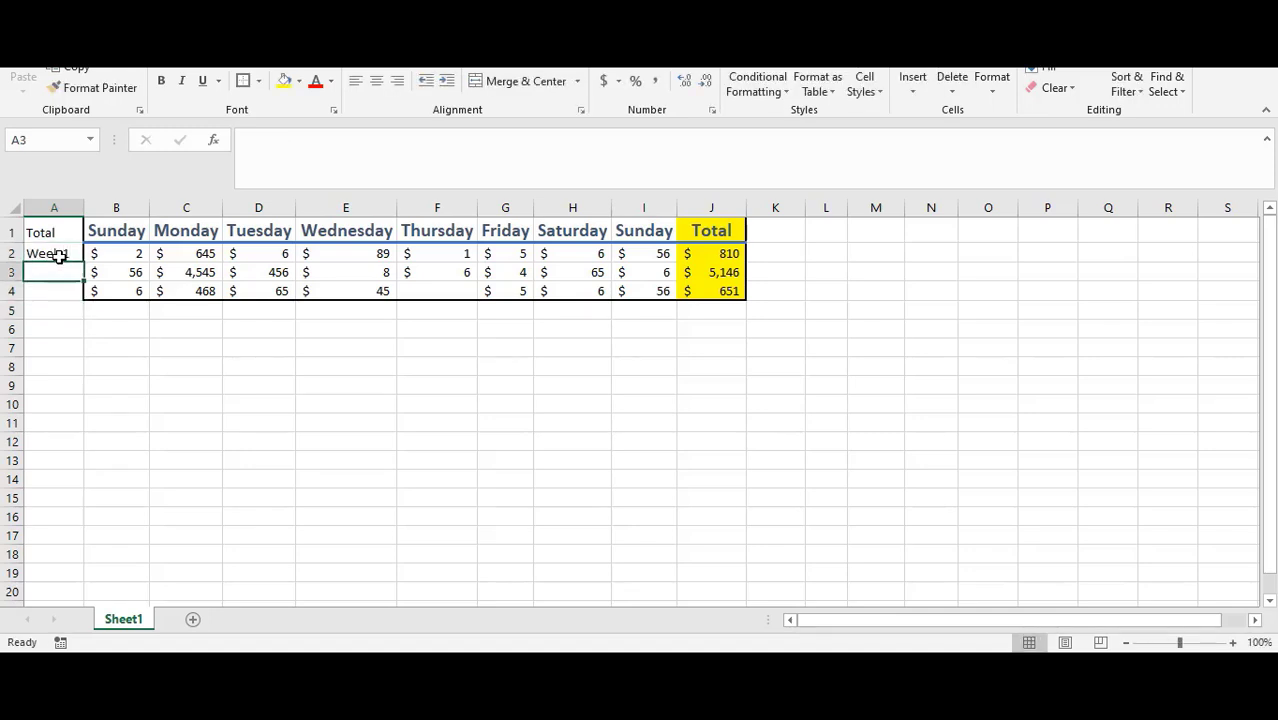
type("Week 1")
key("BackSpace")
key("BackSpace")
type("2")
key("Return")
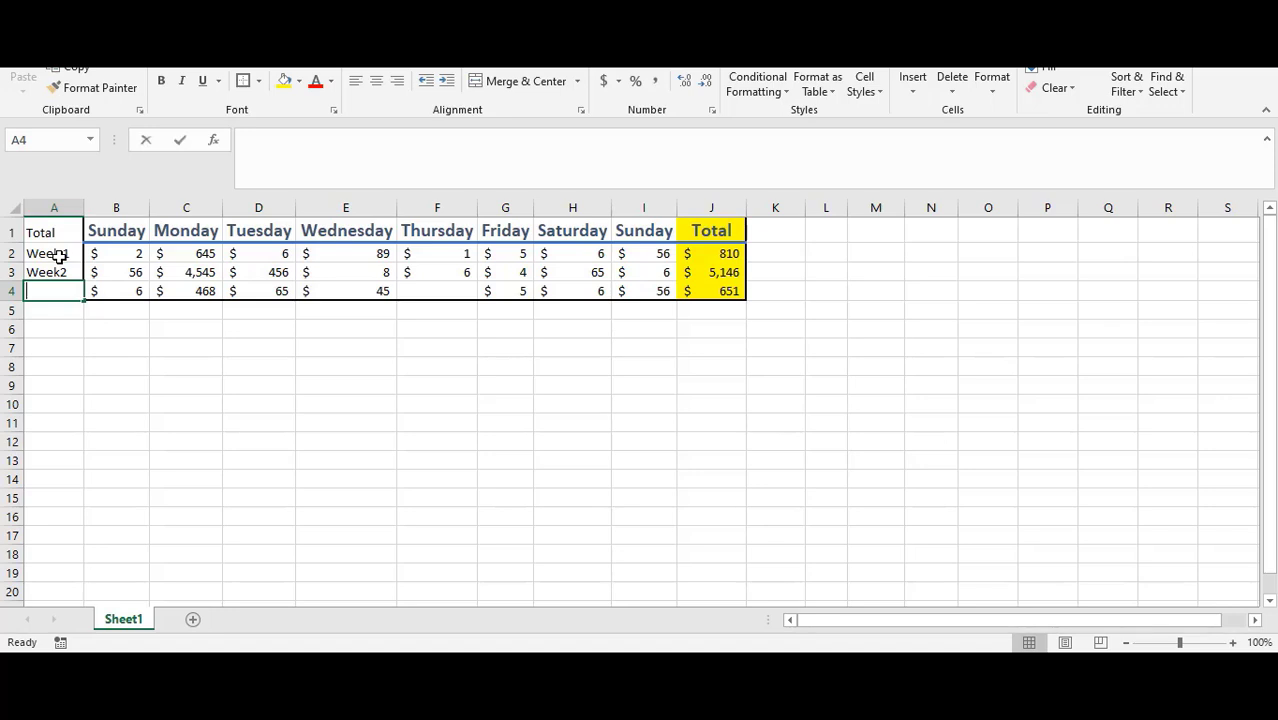
type("Week 1")
key("BackSpace")
type("3")
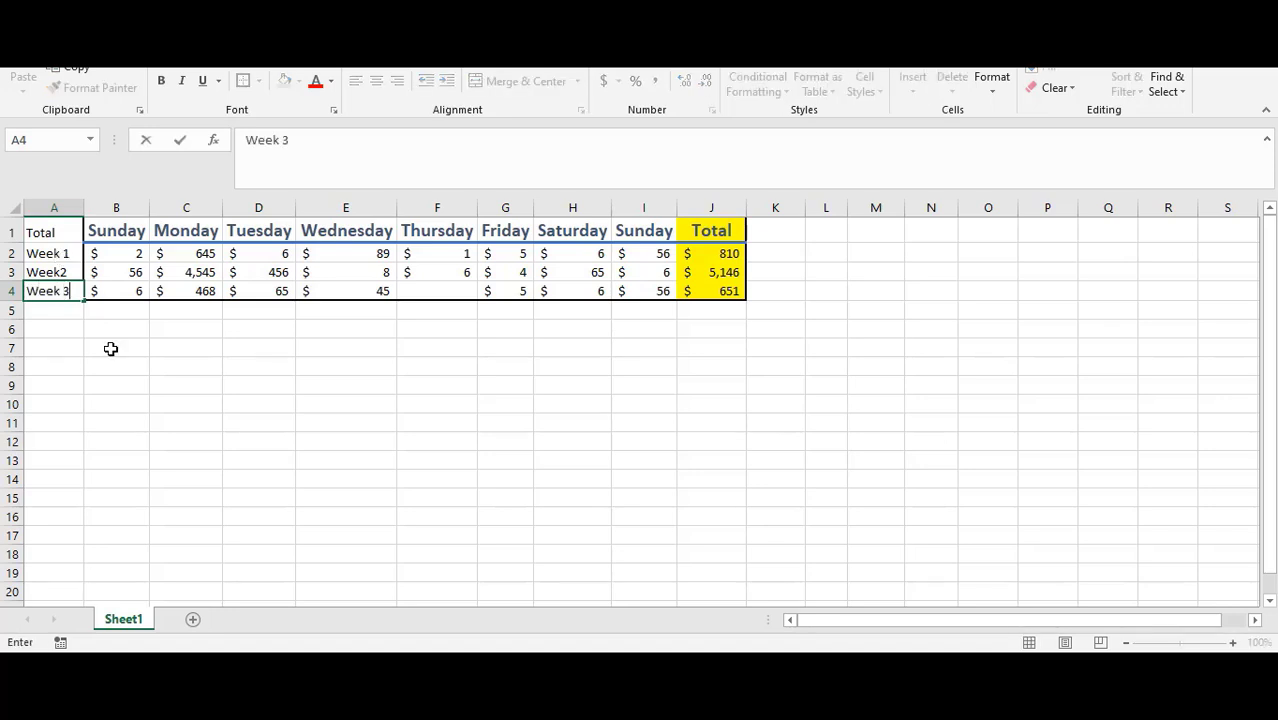
left_click(108, 350)
double_click(66, 270)
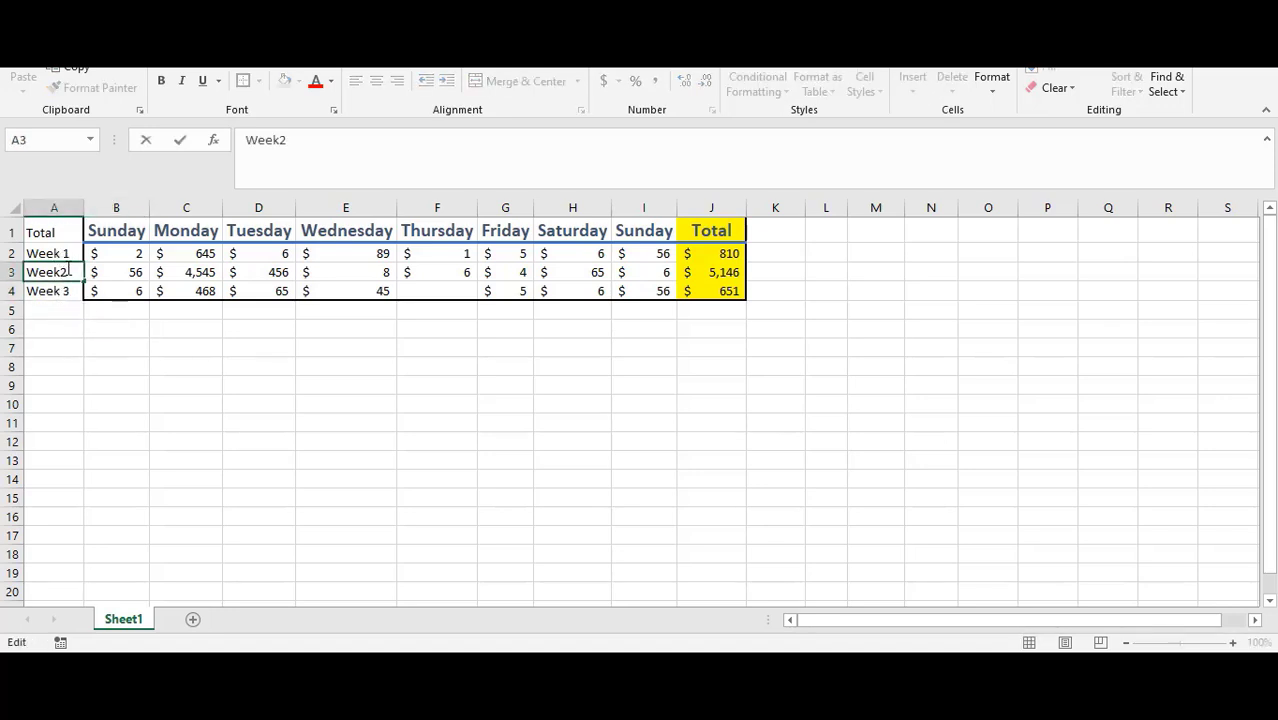
left_click(120, 347)
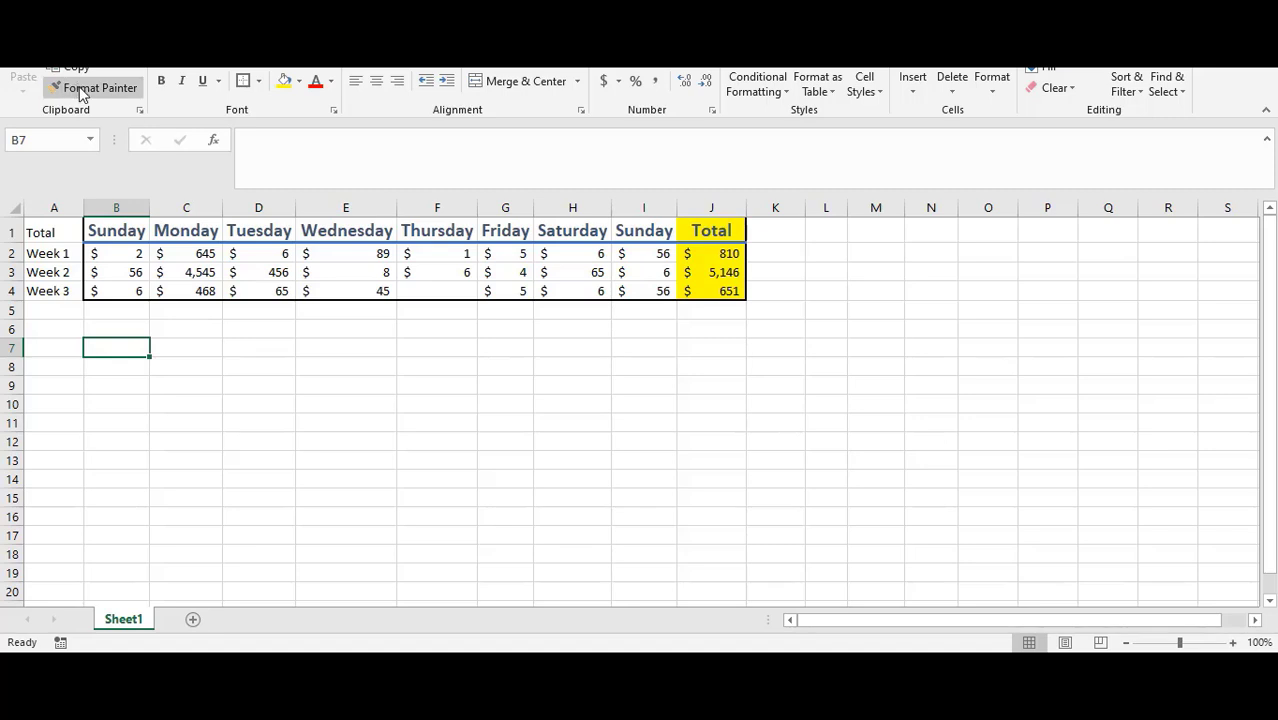
Step: Copy the header formatting from B1 to the Total label in A1 with Format Painter
left_click(125, 225)
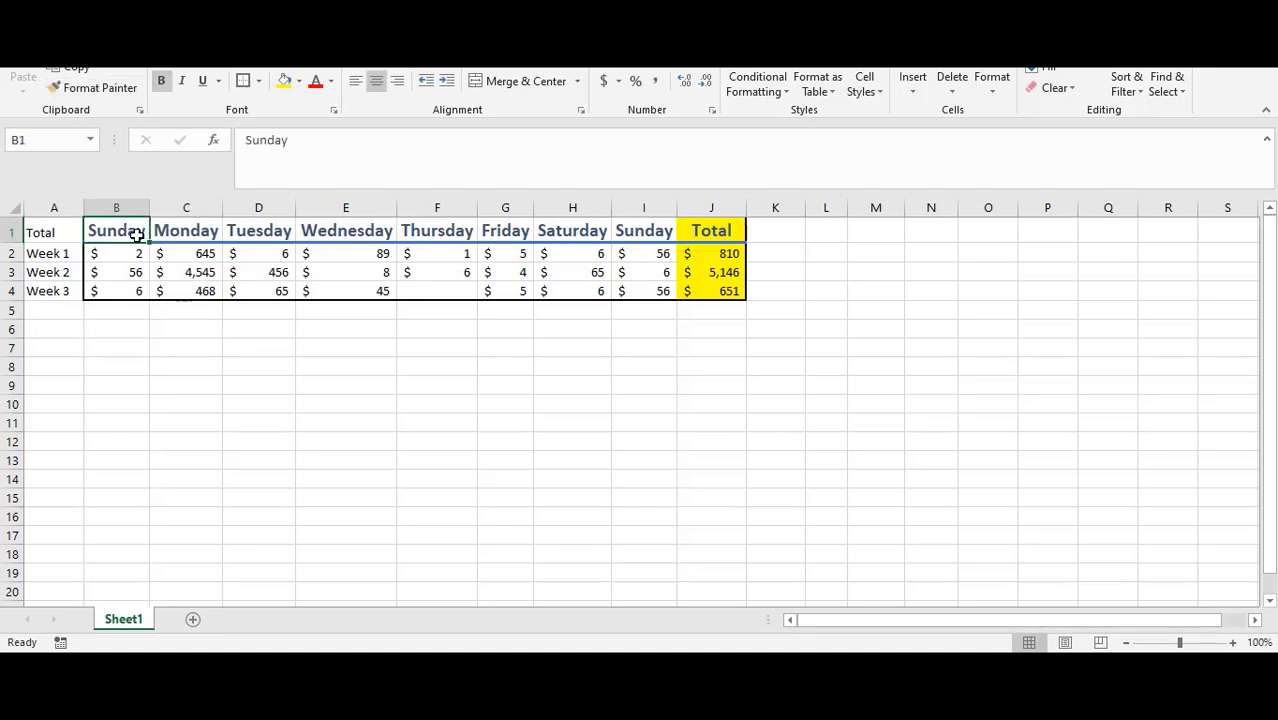
left_click(100, 88)
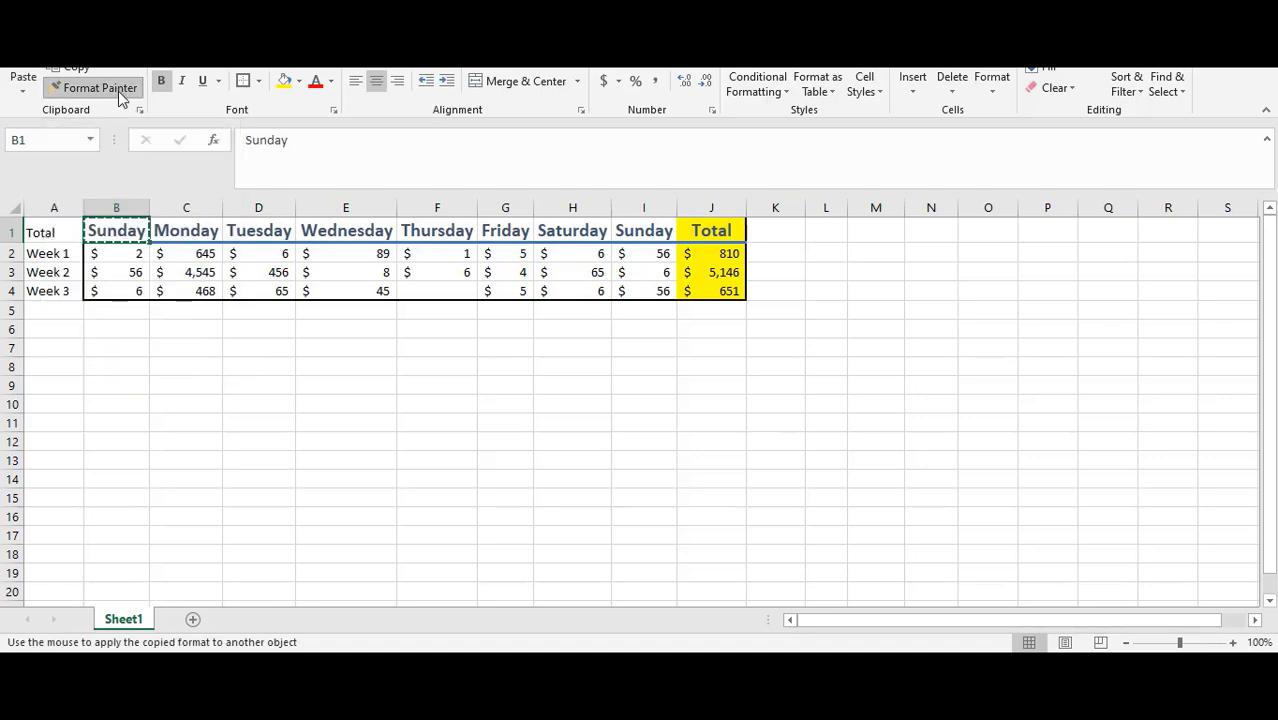
left_click(54, 234)
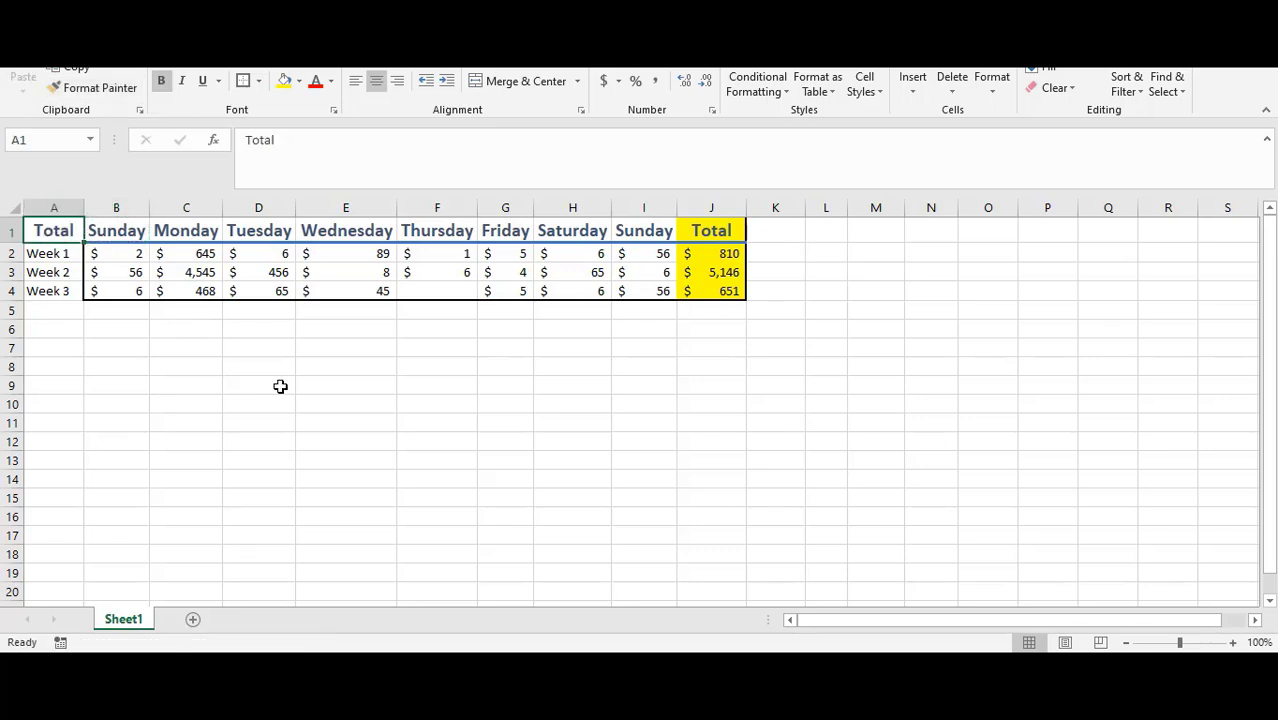
Step: Copy the formatting of B2 onto the week labels A2:A4 with Format Painter
left_click(124, 254)
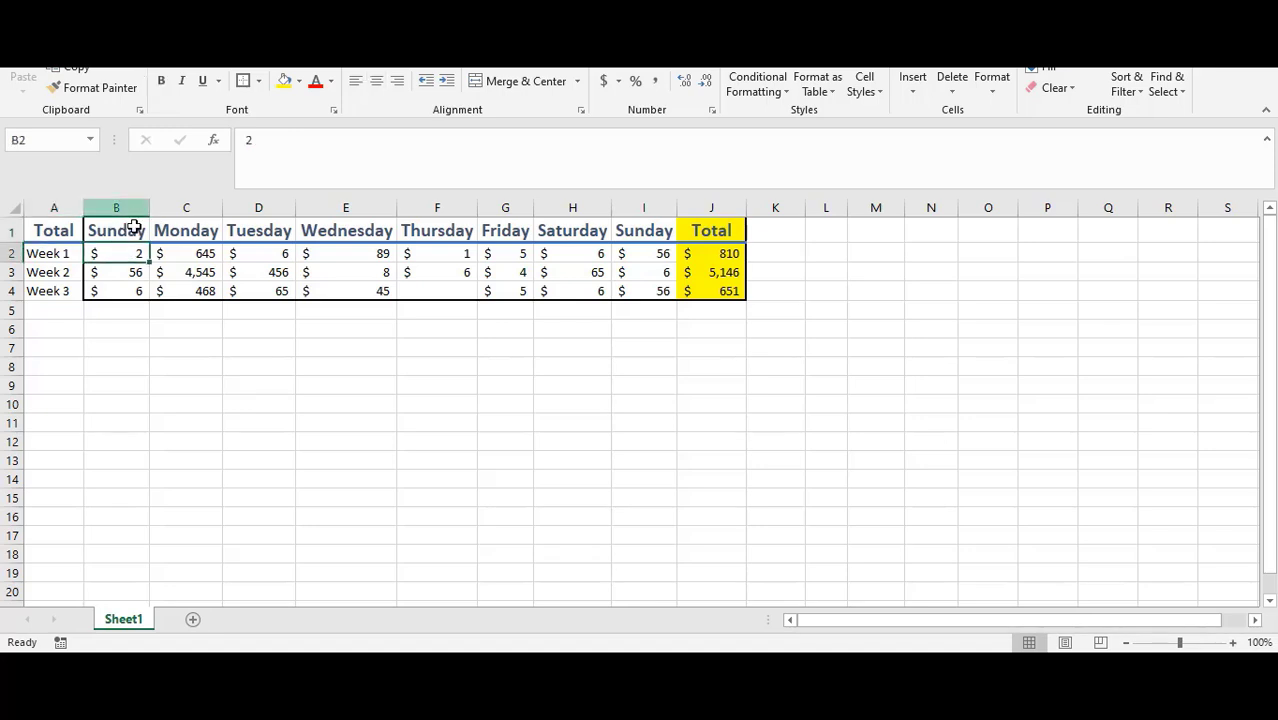
left_click(110, 87)
left_click_drag(46, 253, 40, 291)
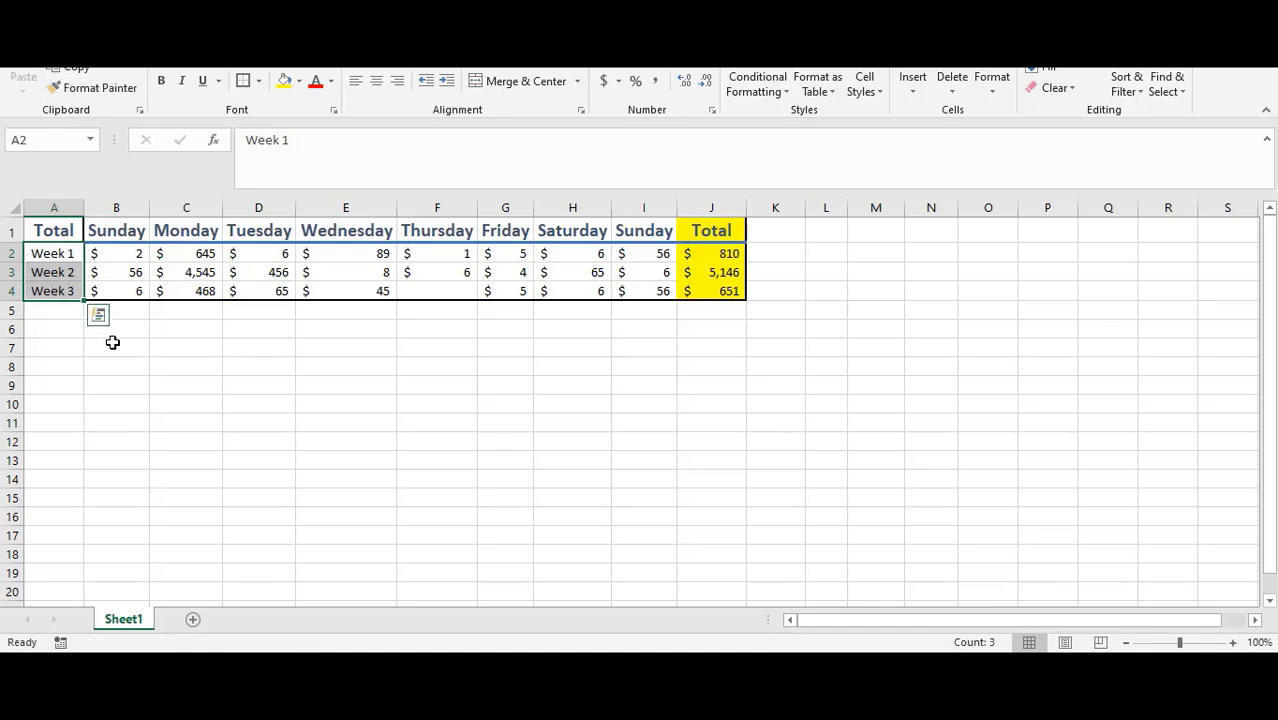
left_click(213, 370)
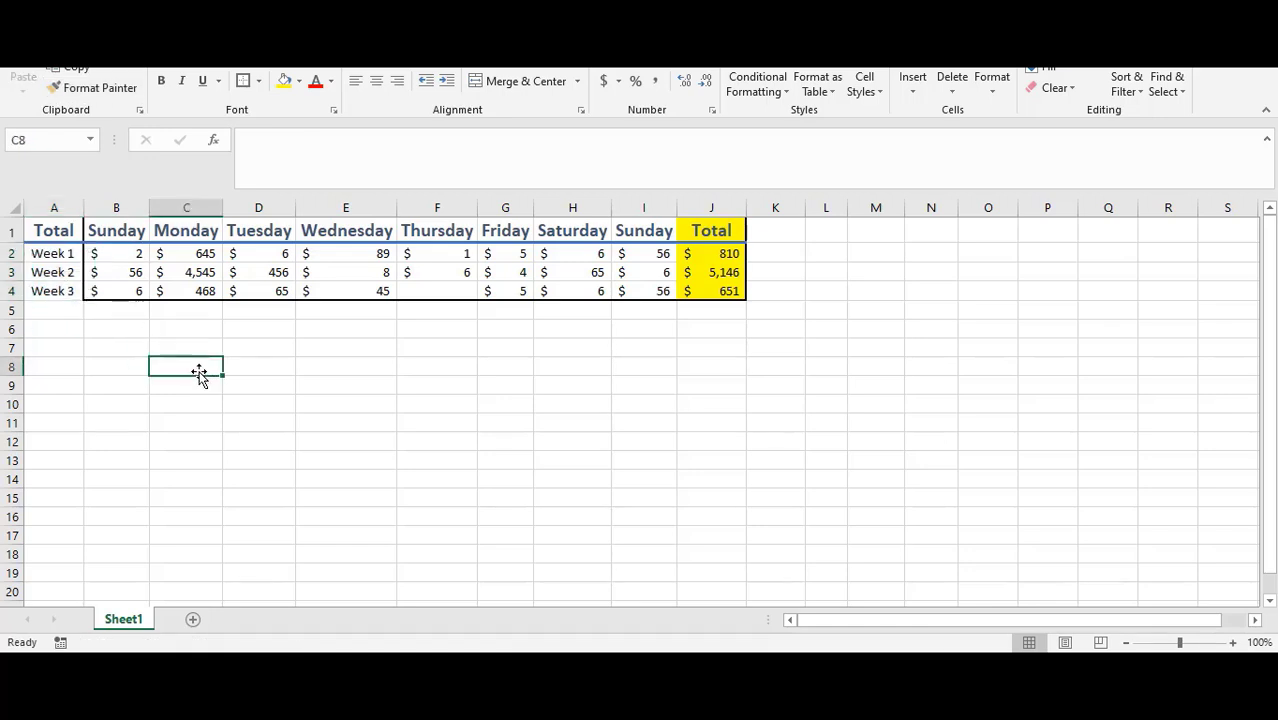
Step: Remove all borders from the range B1:J4
left_click(114, 229)
left_click_drag(114, 236, 707, 288)
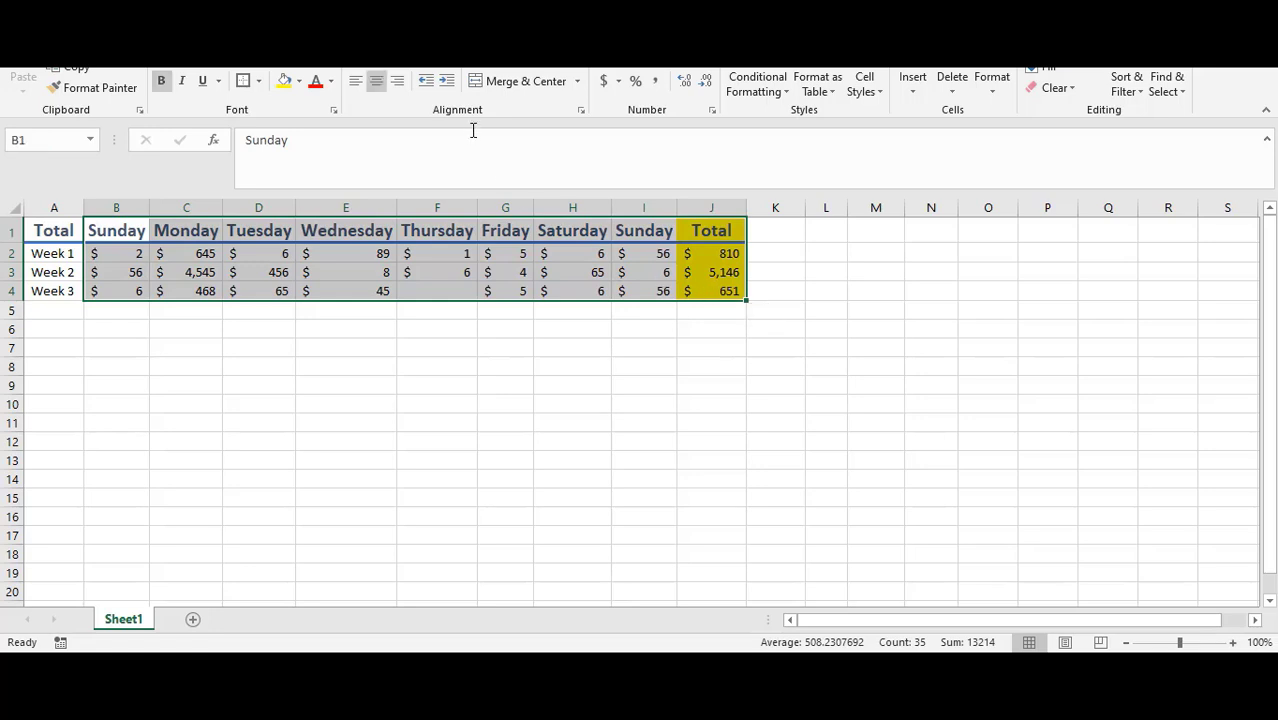
left_click(259, 86)
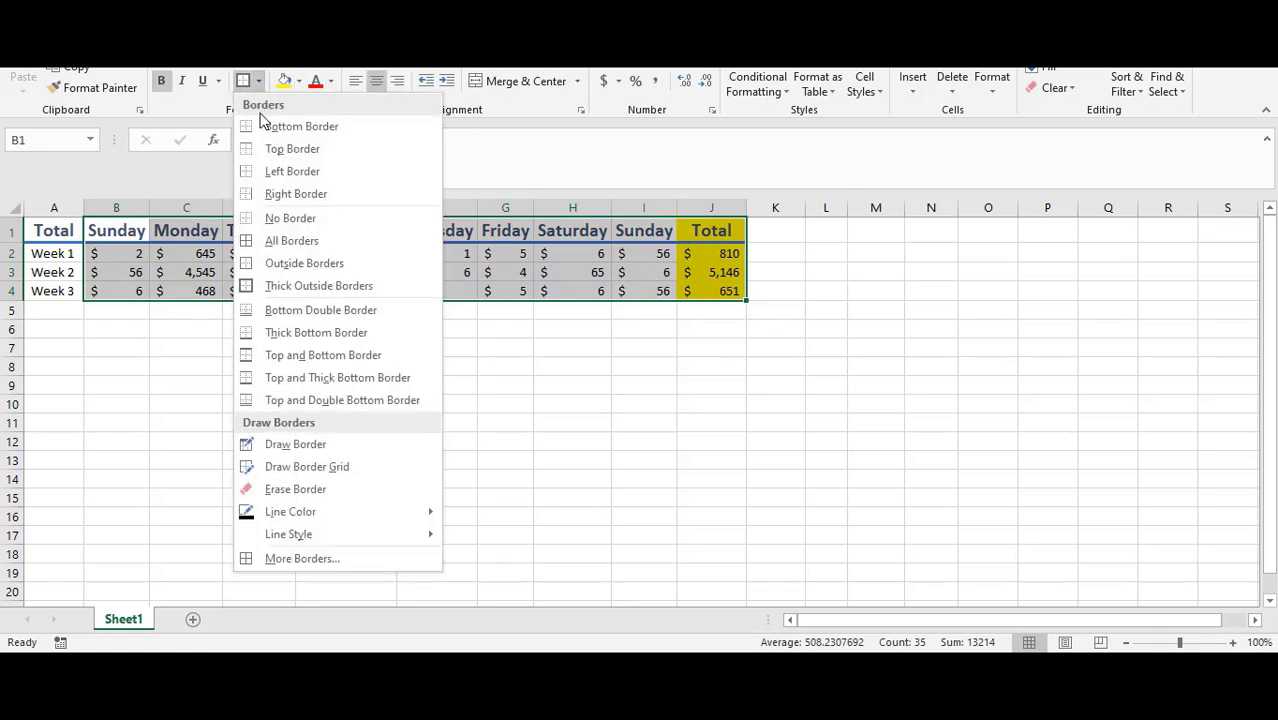
left_click(290, 216)
left_click(153, 364)
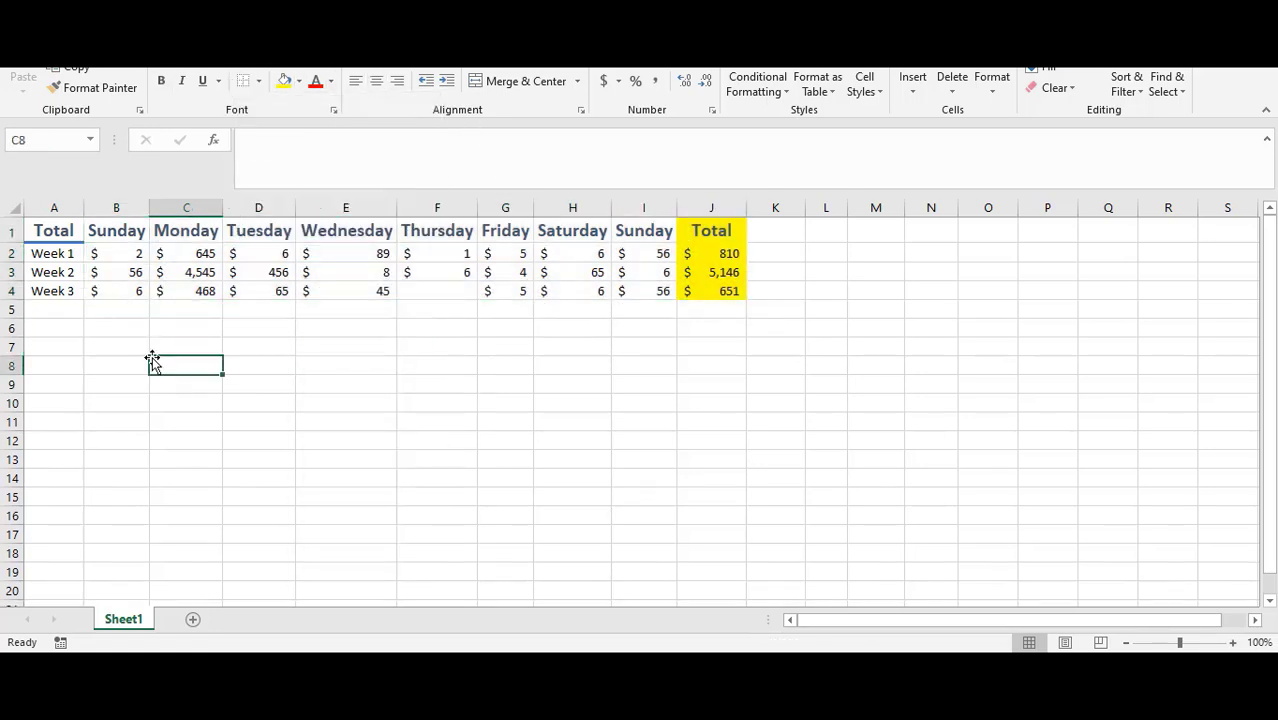
Step: Add a thick outside border around the whole table A1:J4
left_click_drag(29, 229, 699, 291)
left_click(258, 81)
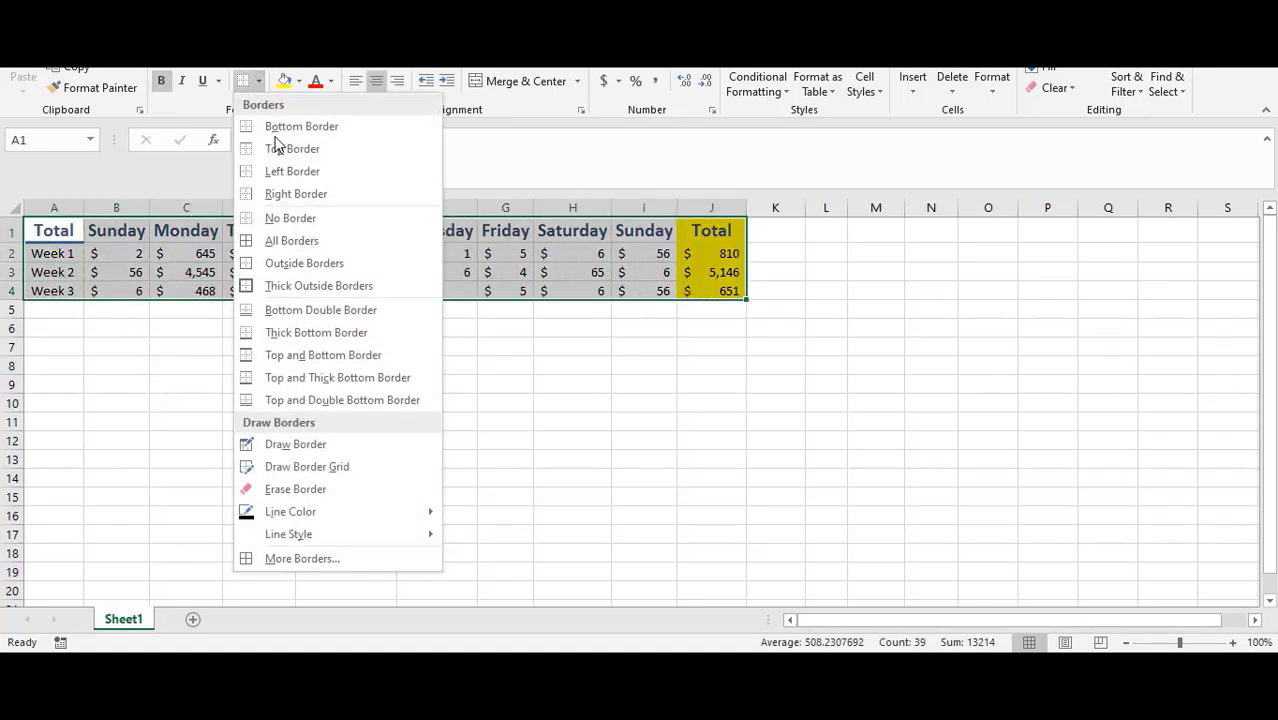
left_click(294, 285)
left_click(256, 405)
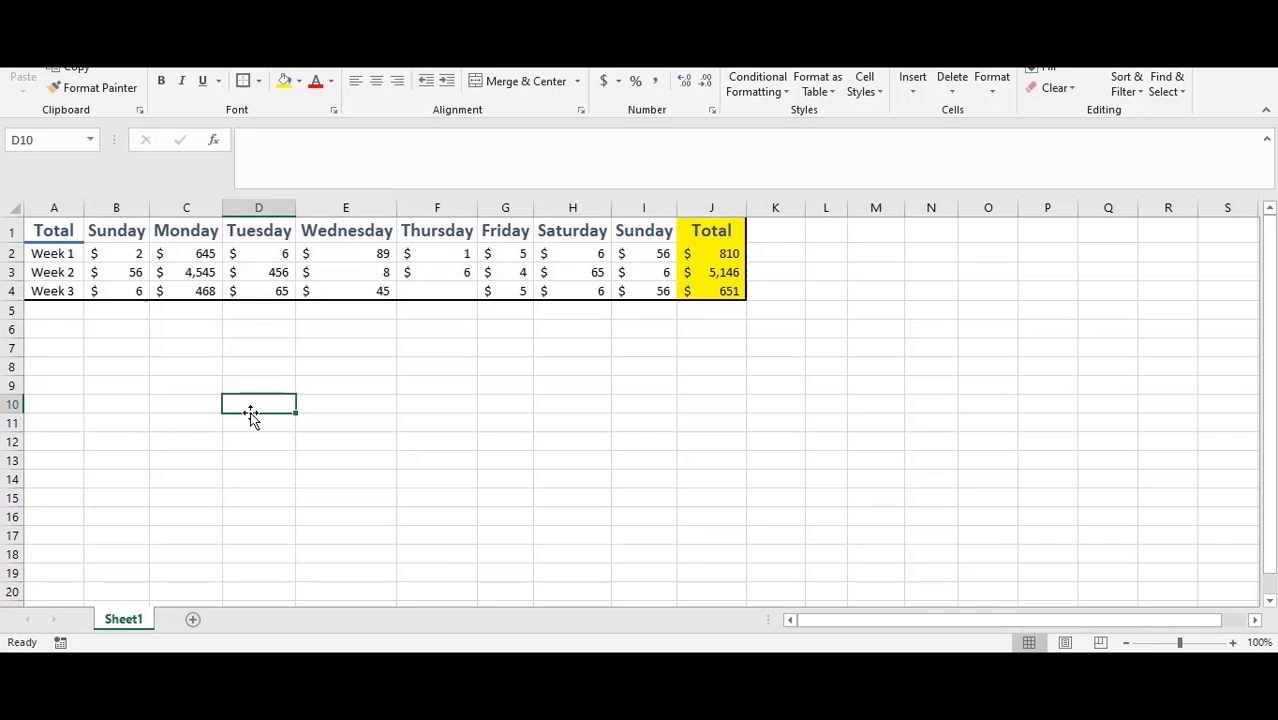
Step: Review the header cells in row 1 and browse the cell styles for A1:J1 without applying one
left_click(125, 228)
left_click(188, 230)
left_click(268, 233)
left_click(350, 232)
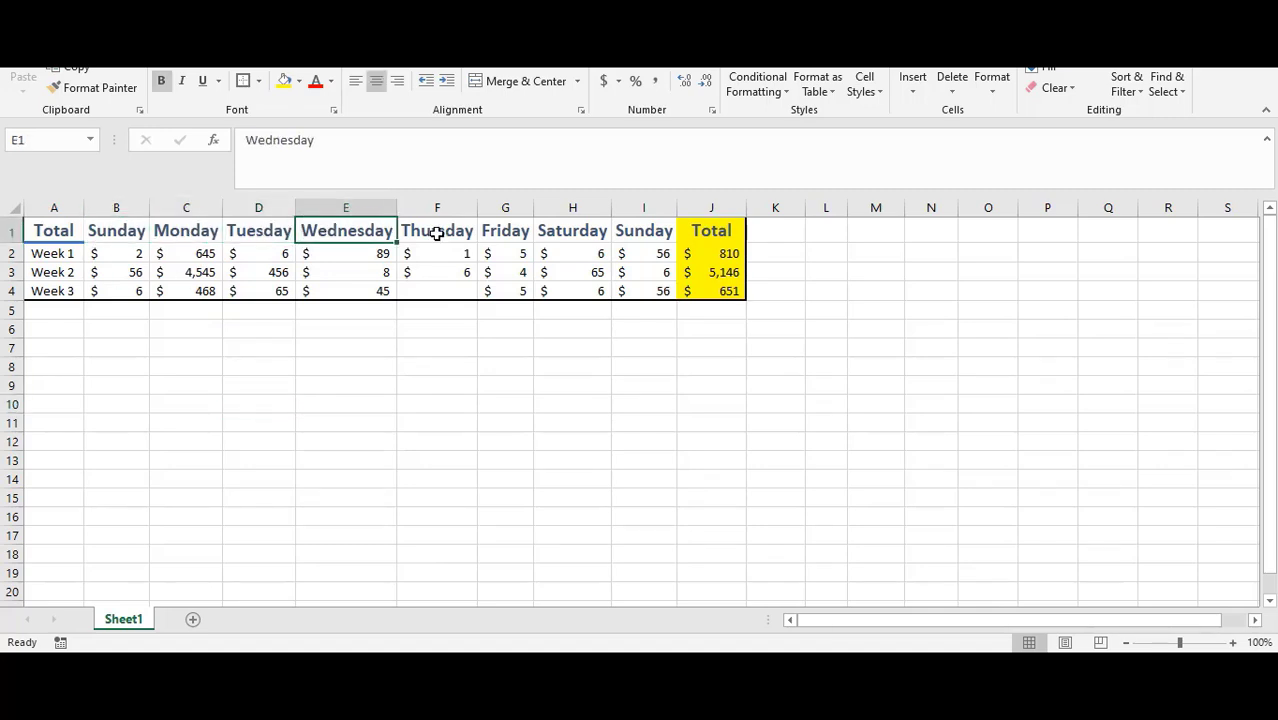
left_click(437, 232)
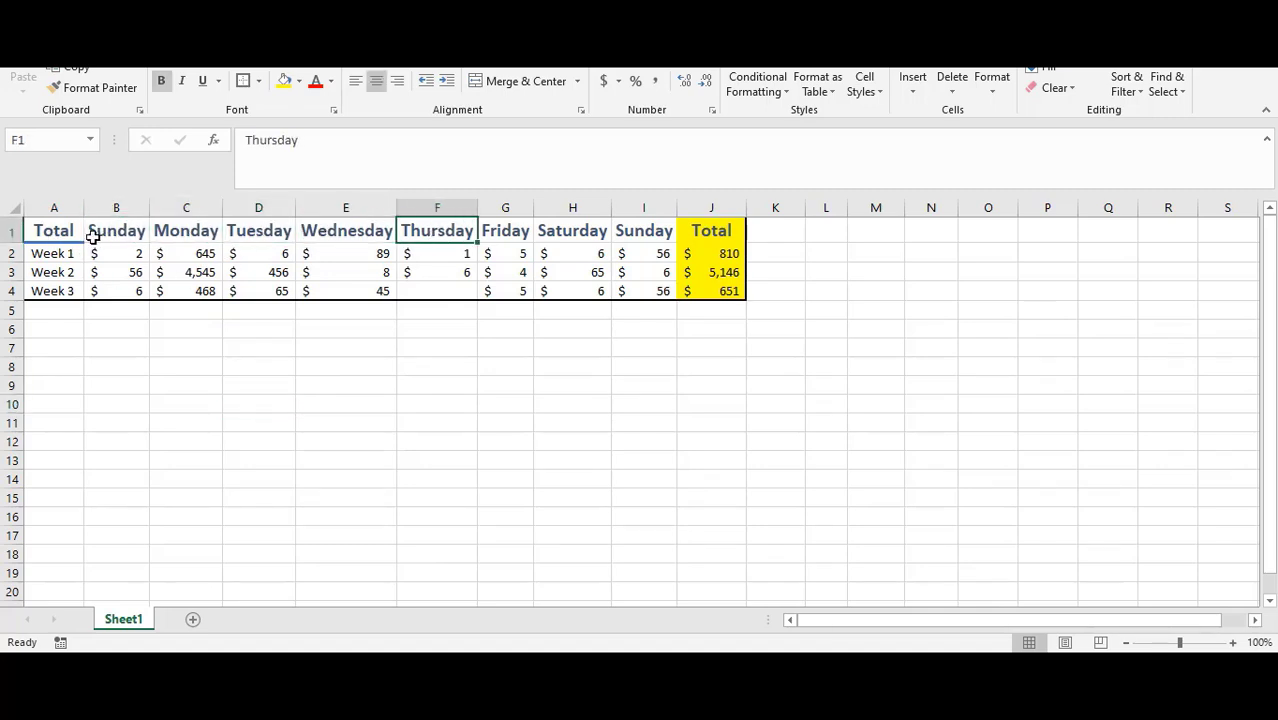
left_click_drag(50, 229, 708, 230)
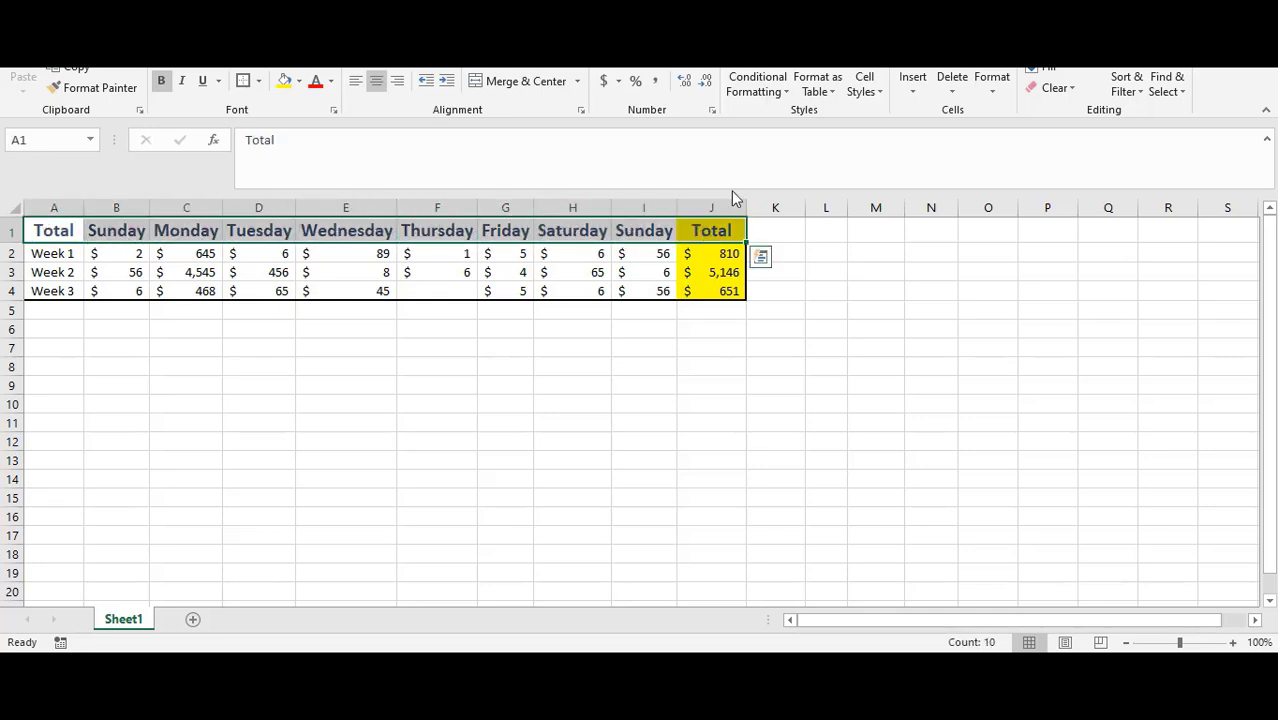
left_click(864, 84)
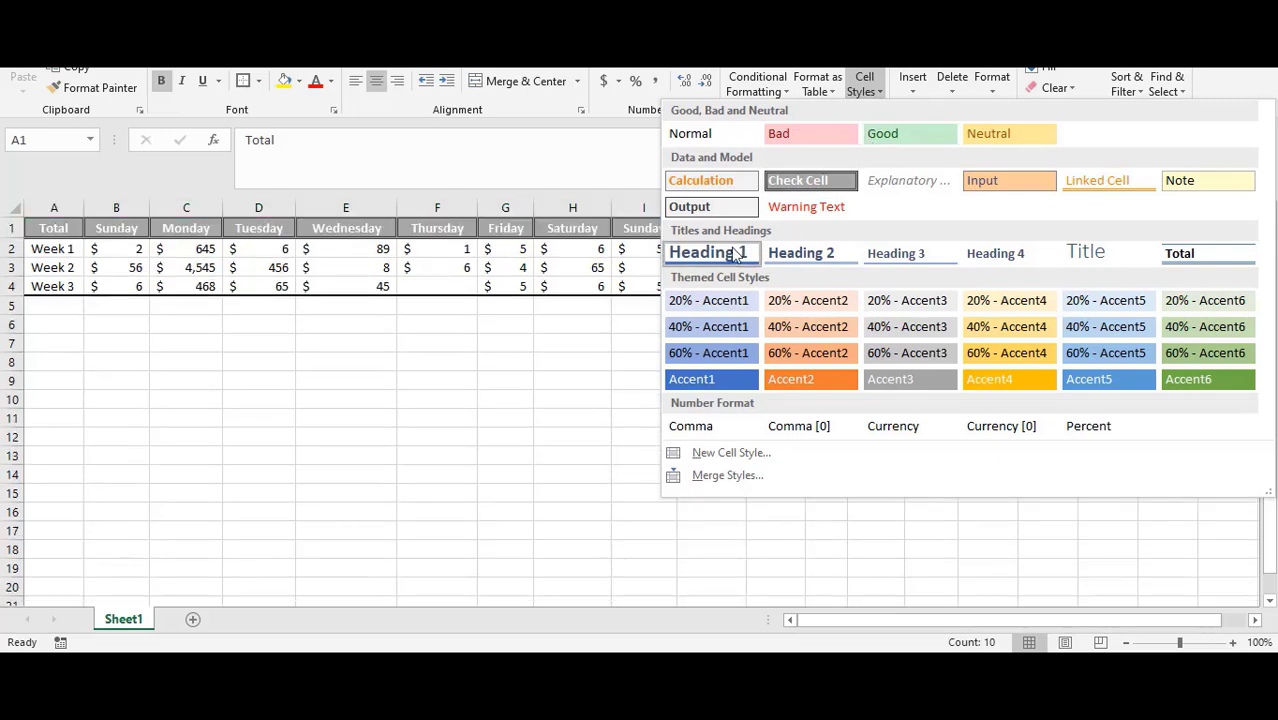
key("Escape")
left_click(580, 367)
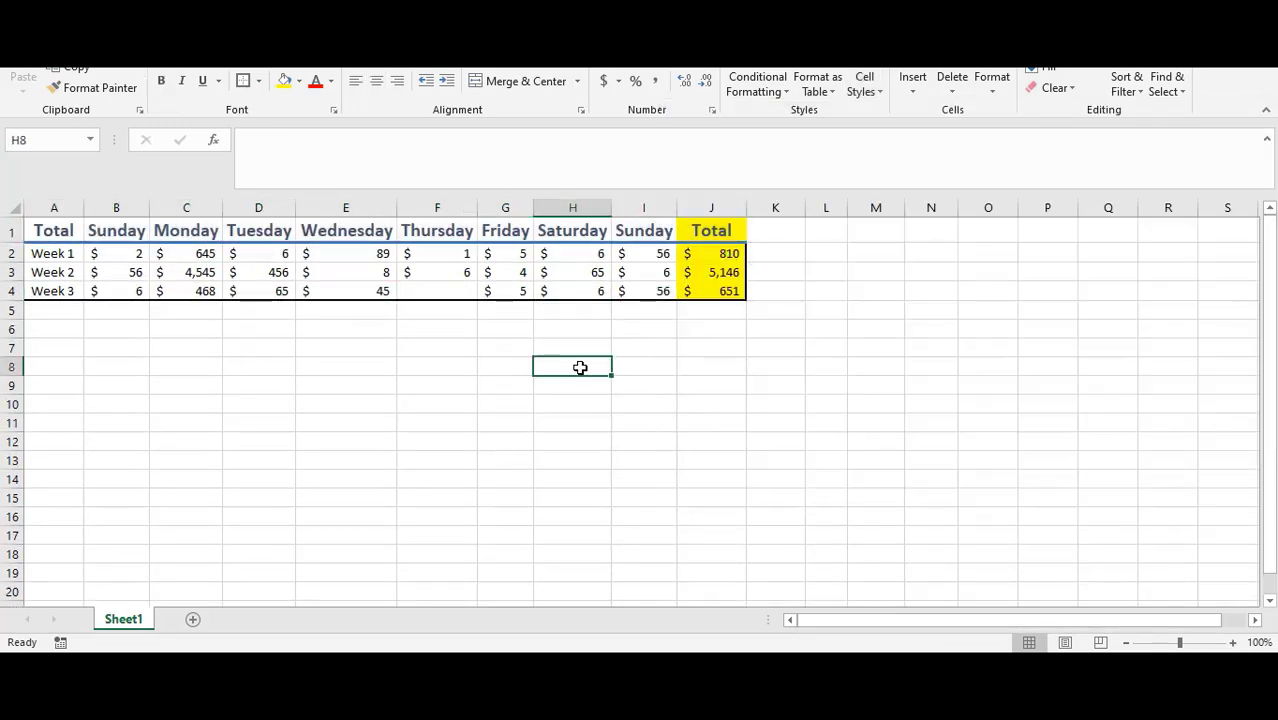